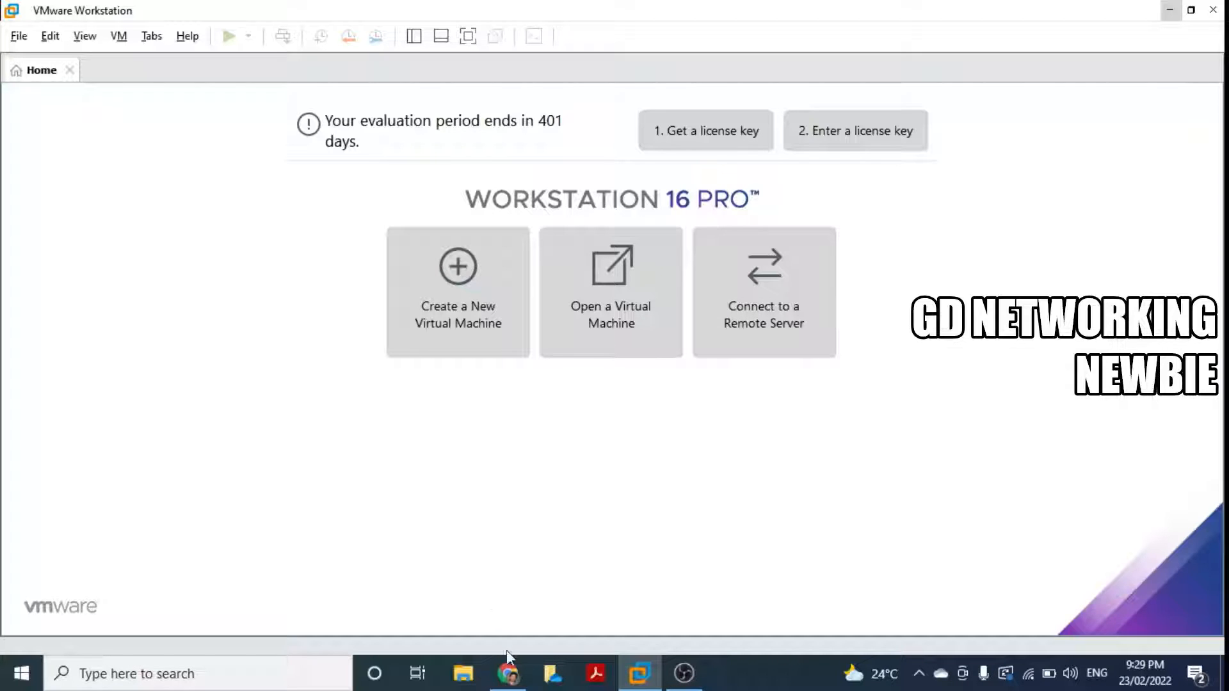
Step: Bring Chrome's Microsoft Evaluation Center page for Windows 10 Enterprise in front of VMware
{"action": "left_click", "coordinate": [509, 674]}
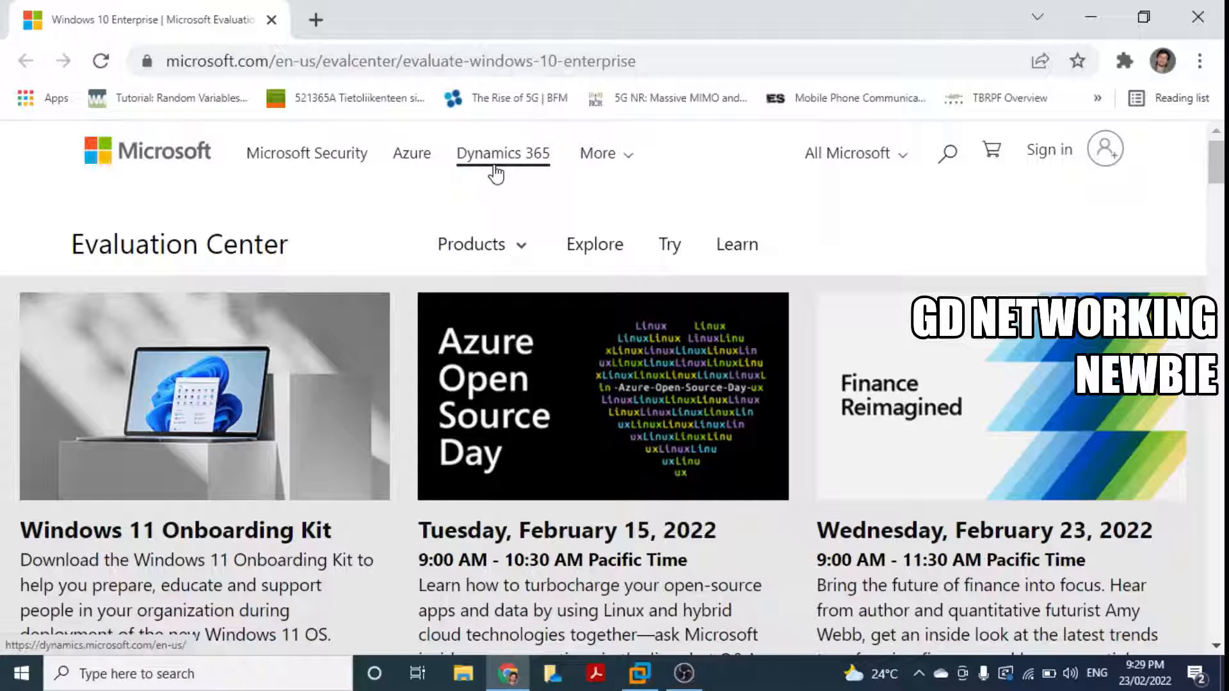
{"action": "scroll", "coordinate": [496, 174], "scroll_direction": "down", "scroll_amount": 8}
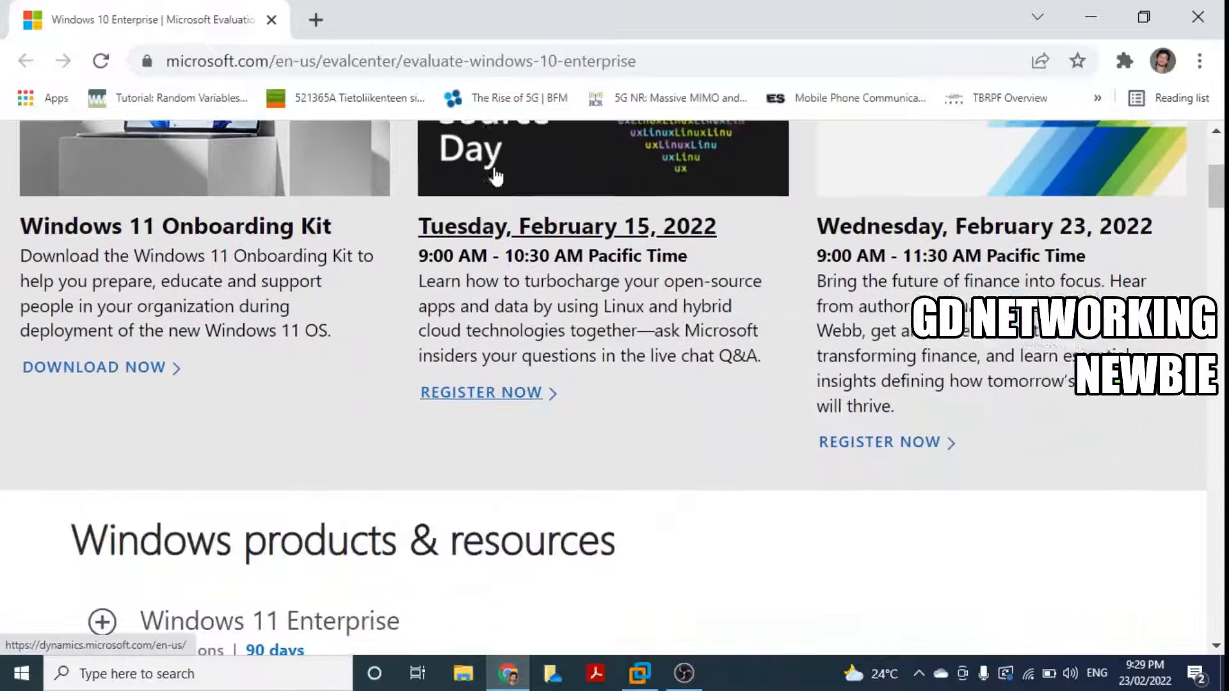
{"action": "scroll", "coordinate": [496, 174], "scroll_direction": "down", "scroll_amount": 1}
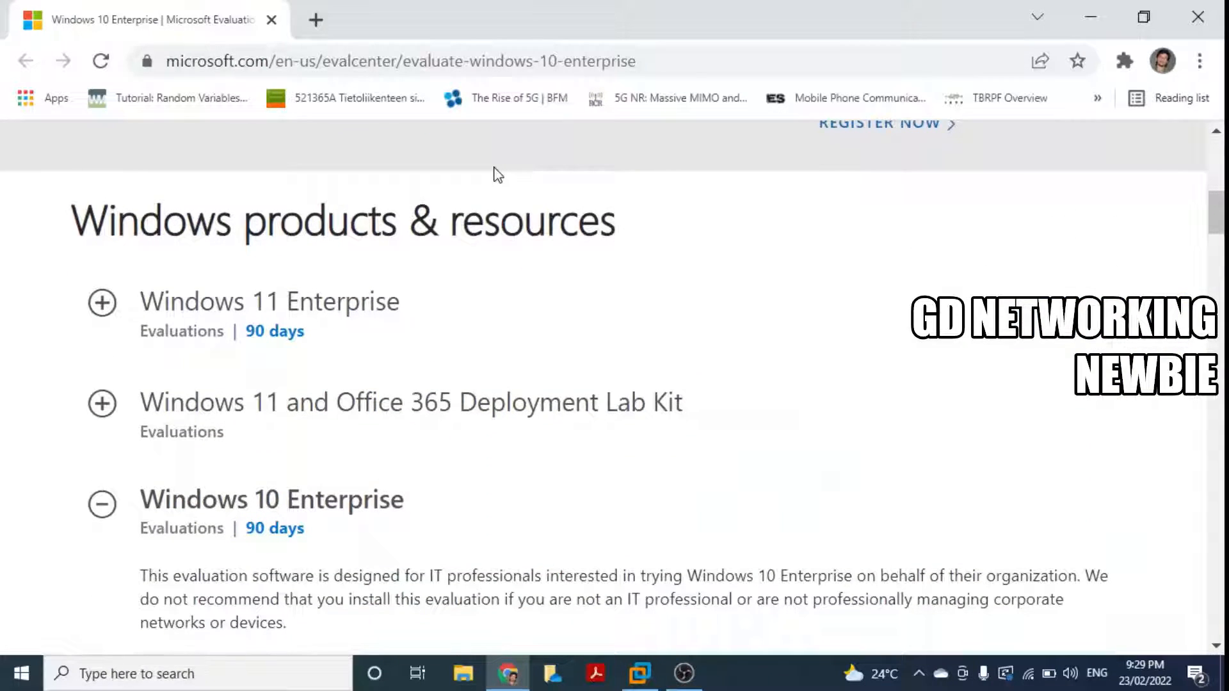
{"action": "scroll", "coordinate": [528, 218], "scroll_direction": "down", "scroll_amount": 2}
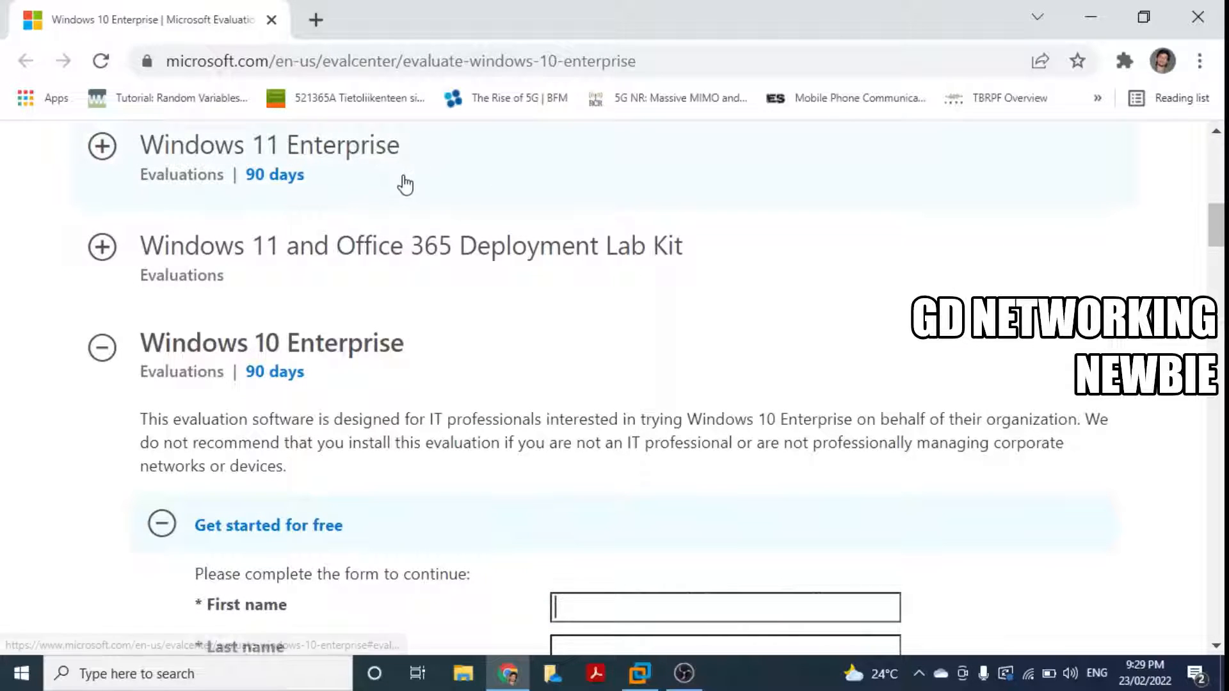
{"action": "scroll", "coordinate": [480, 189], "scroll_direction": "down", "scroll_amount": 4}
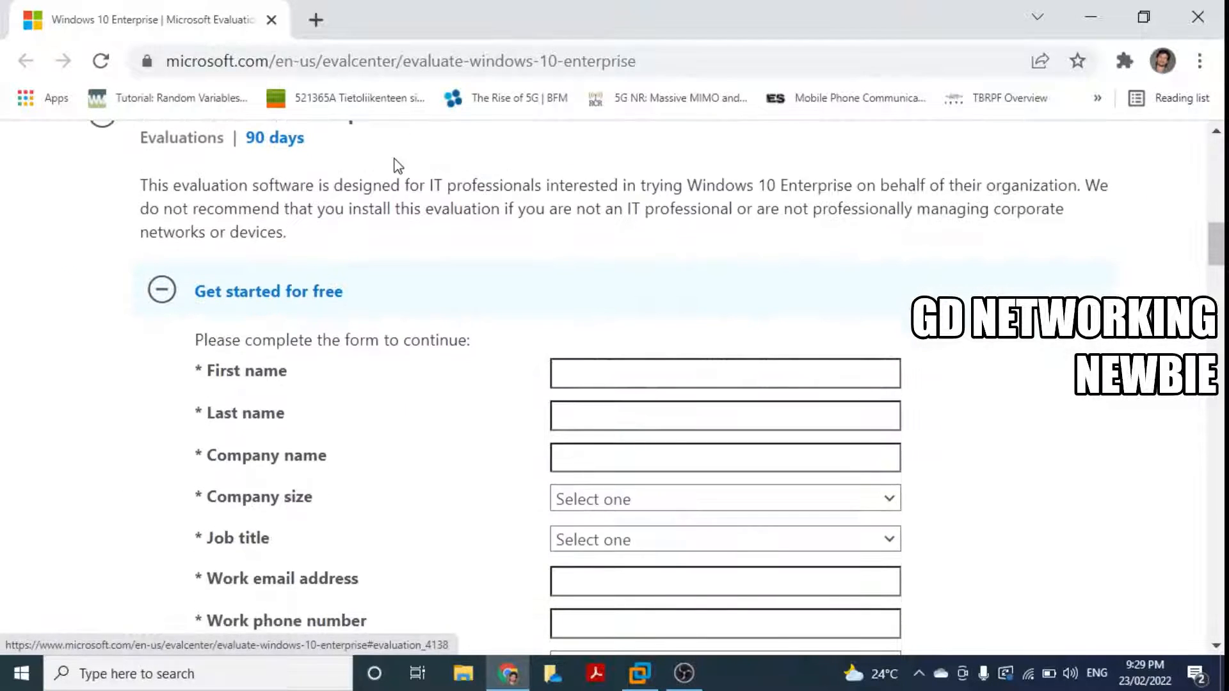
{"action": "scroll", "coordinate": [384, 170], "scroll_direction": "up", "scroll_amount": 1}
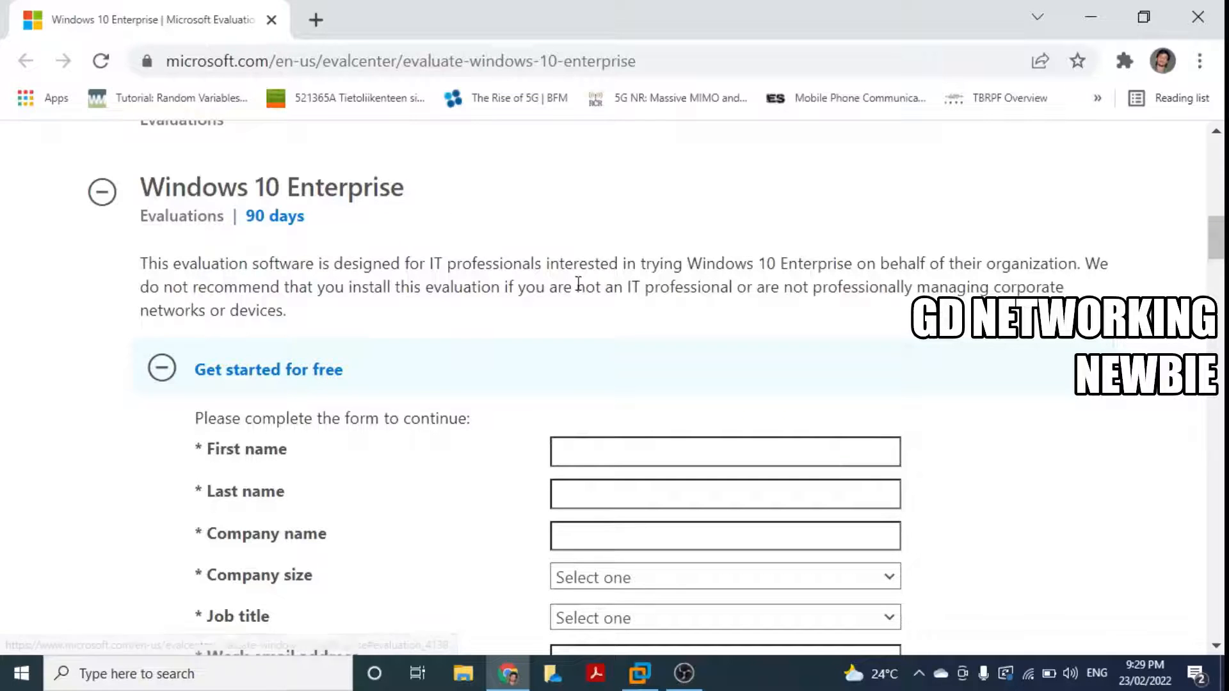
{"action": "scroll", "coordinate": [579, 284], "scroll_direction": "down", "scroll_amount": 1}
{"action": "scroll", "coordinate": [578, 283], "scroll_direction": "down", "scroll_amount": 1}
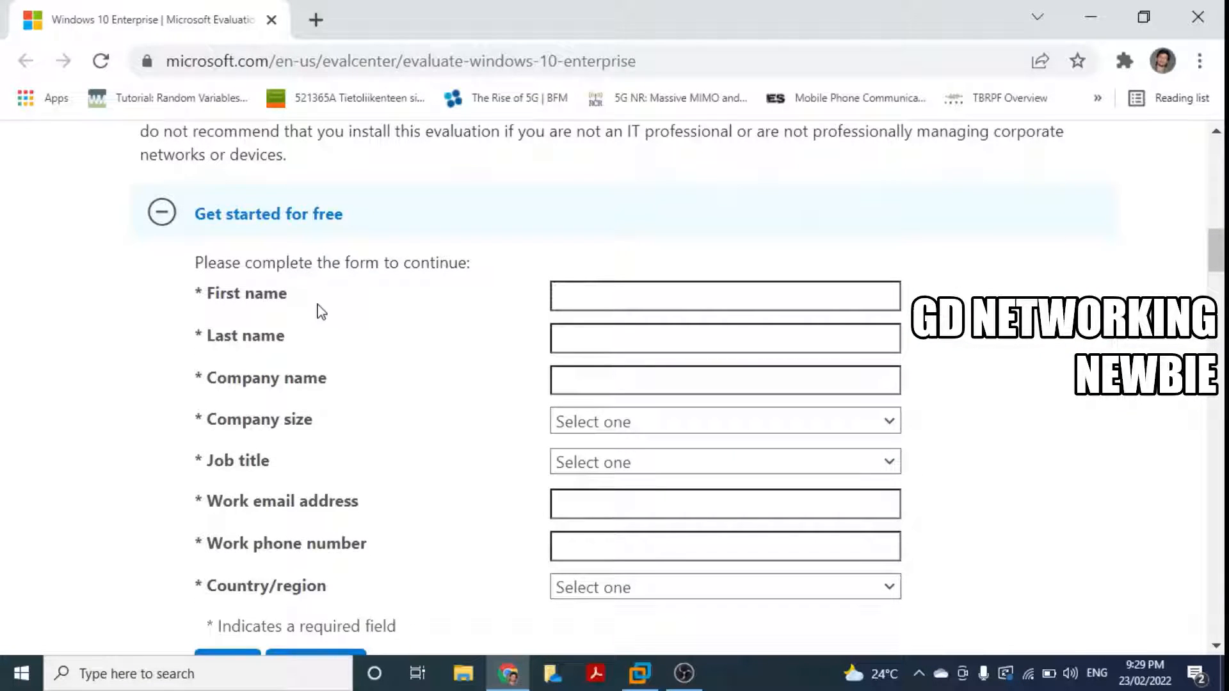
{"action": "scroll", "coordinate": [384, 310], "scroll_direction": "down", "scroll_amount": 1}
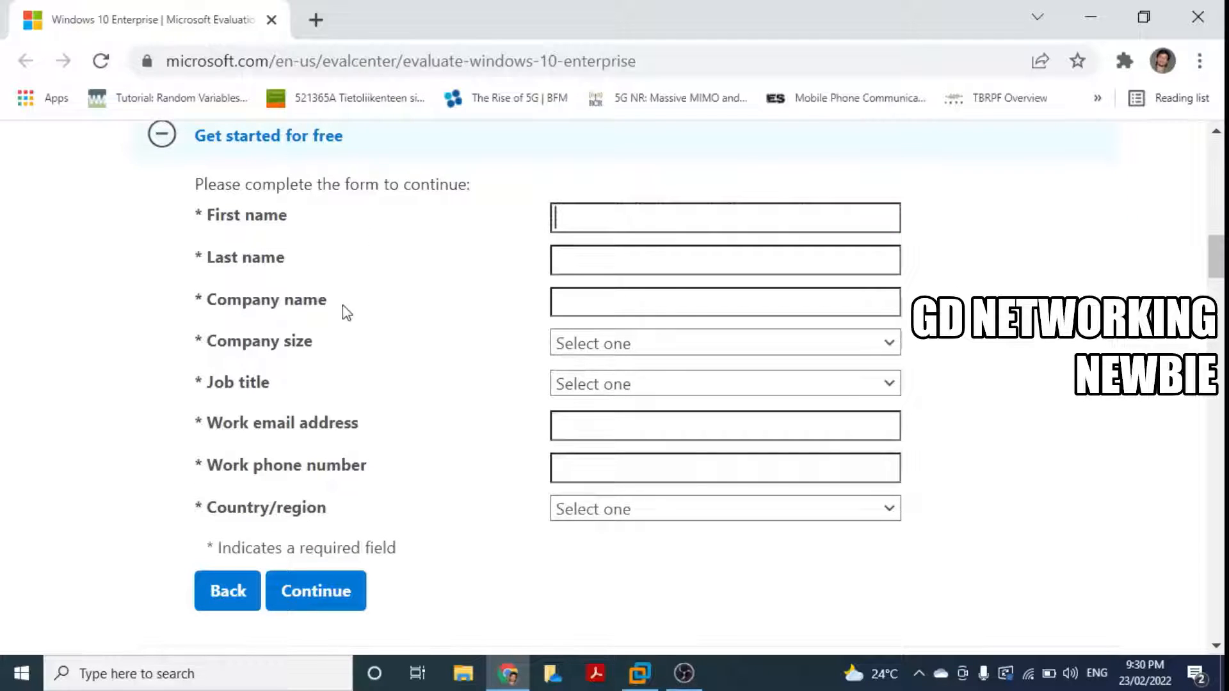
{"action": "scroll", "coordinate": [474, 520], "scroll_direction": "down", "scroll_amount": 1}
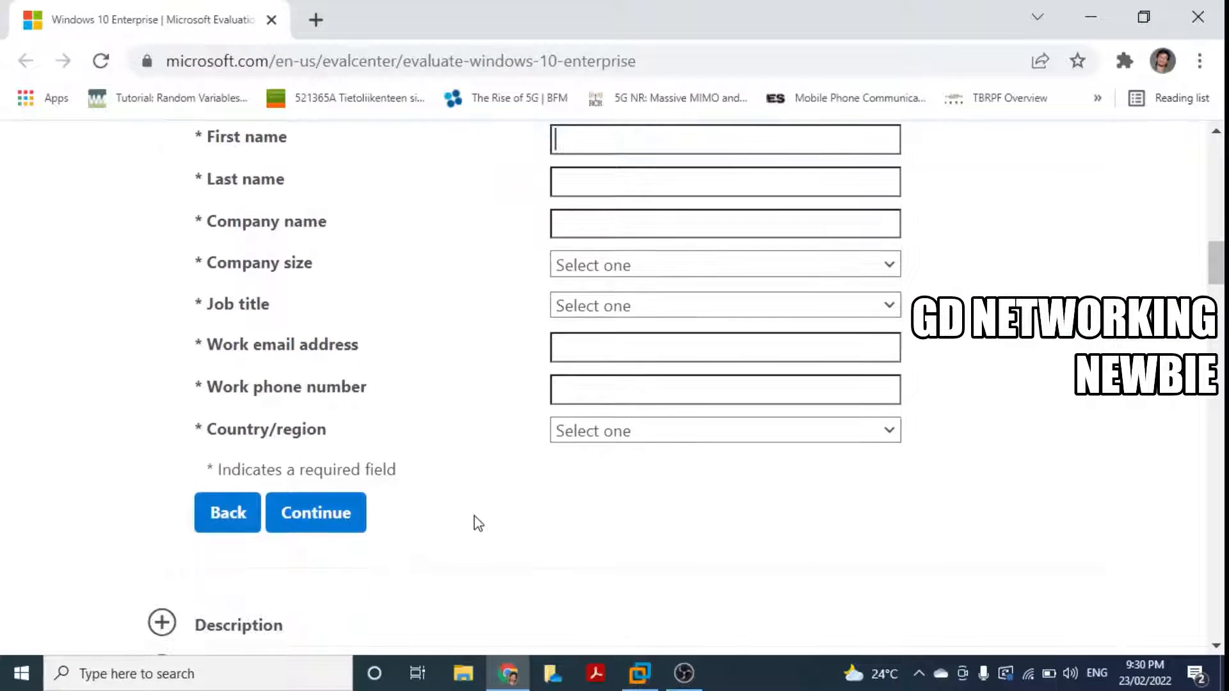
{"action": "left_click", "coordinate": [305, 522]}
{"action": "scroll", "coordinate": [423, 513], "scroll_direction": "up", "scroll_amount": 1}
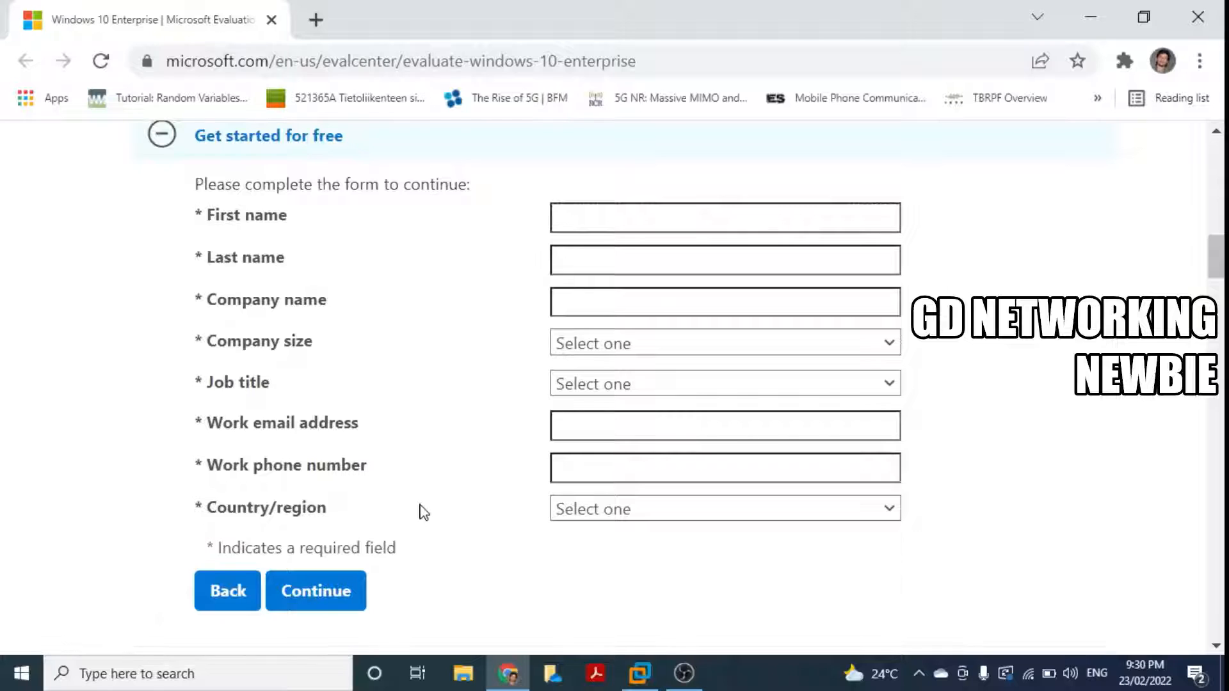
{"action": "scroll", "coordinate": [423, 512], "scroll_direction": "up", "scroll_amount": 2}
{"action": "scroll", "coordinate": [423, 512], "scroll_direction": "down", "scroll_amount": 1}
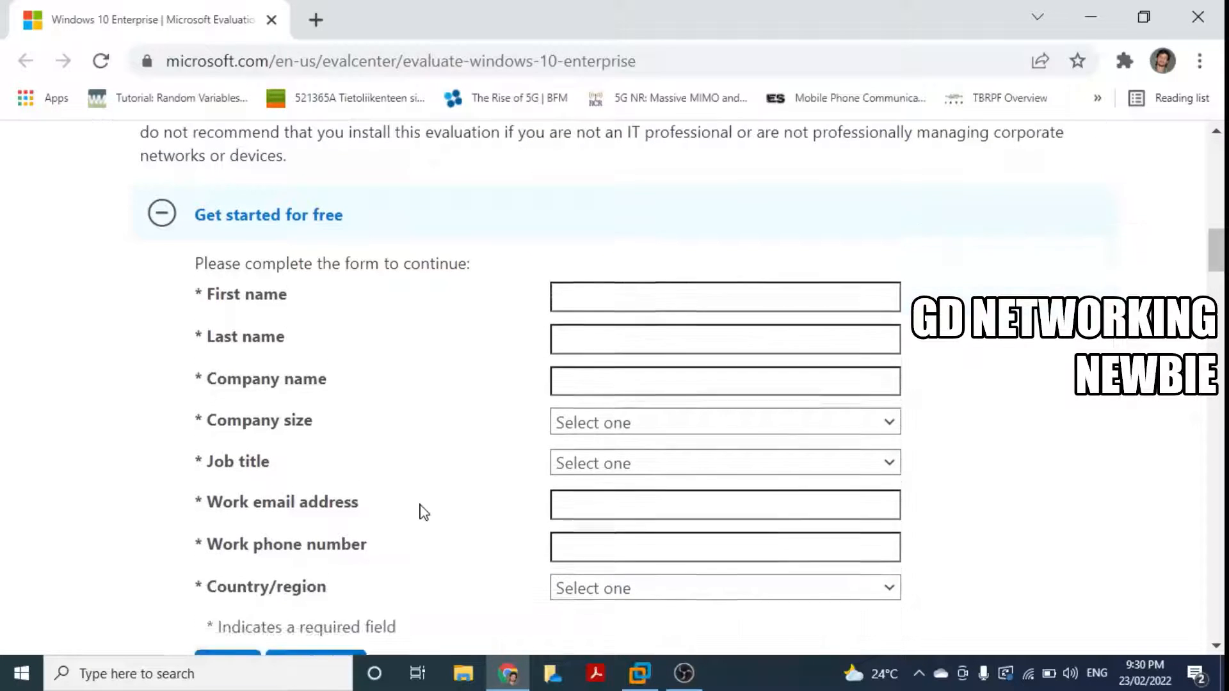
{"action": "scroll", "coordinate": [422, 513], "scroll_direction": "up", "scroll_amount": 1}
{"action": "scroll", "coordinate": [423, 512], "scroll_direction": "down", "scroll_amount": 1}
{"action": "scroll", "coordinate": [422, 513], "scroll_direction": "down", "scroll_amount": 3}
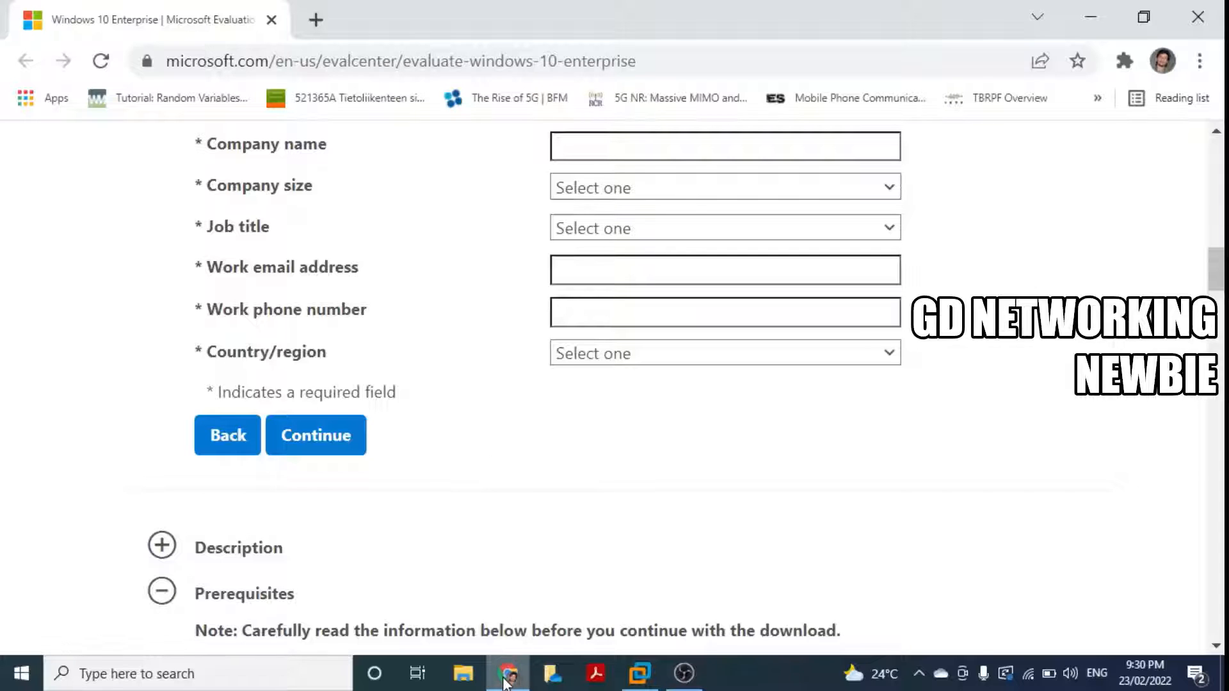
{"action": "mouse_move", "coordinate": [505, 682]}
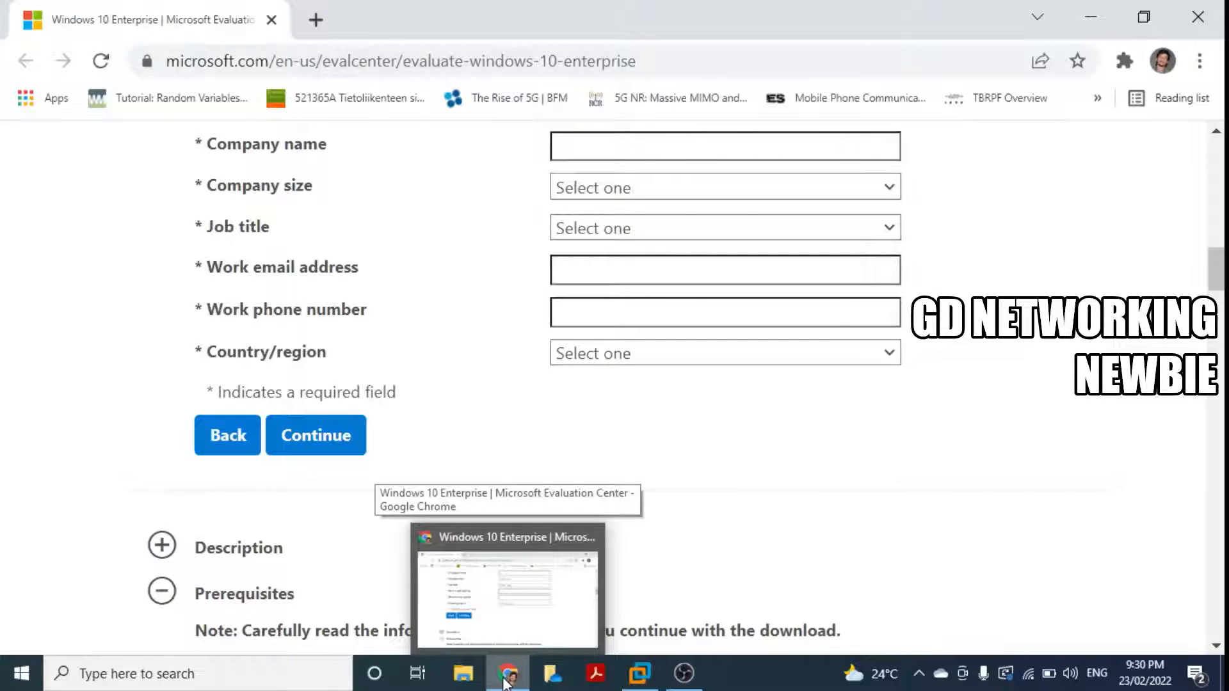
Step: Return to VMware and start a Custom (advanced) new virtual machine, advancing to hardware compatibility
{"action": "left_click", "coordinate": [505, 680]}
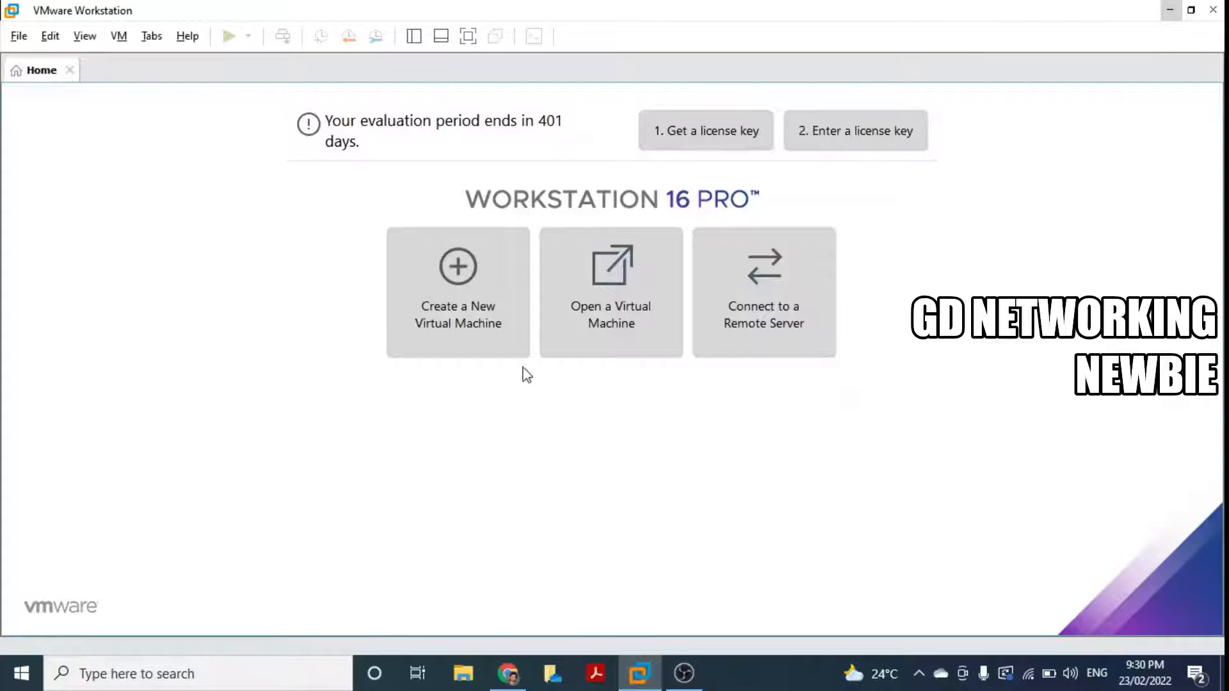
{"action": "left_click", "coordinate": [467, 310]}
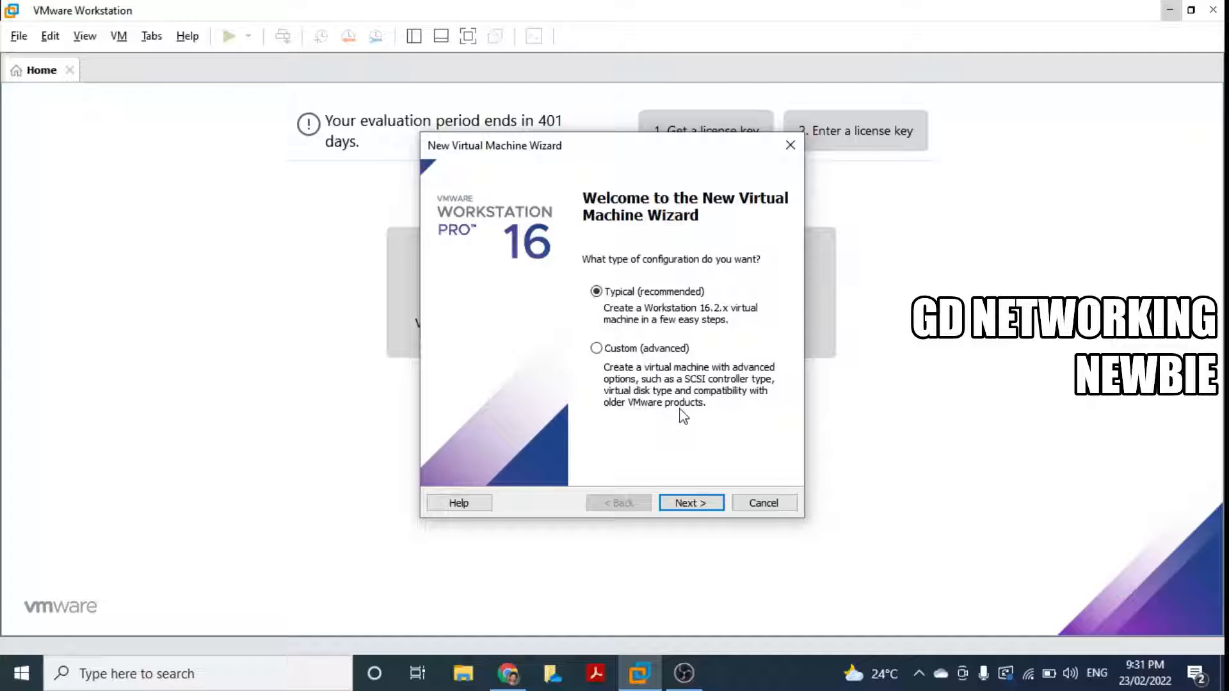
{"action": "left_click", "coordinate": [596, 349]}
{"action": "left_click", "coordinate": [692, 503]}
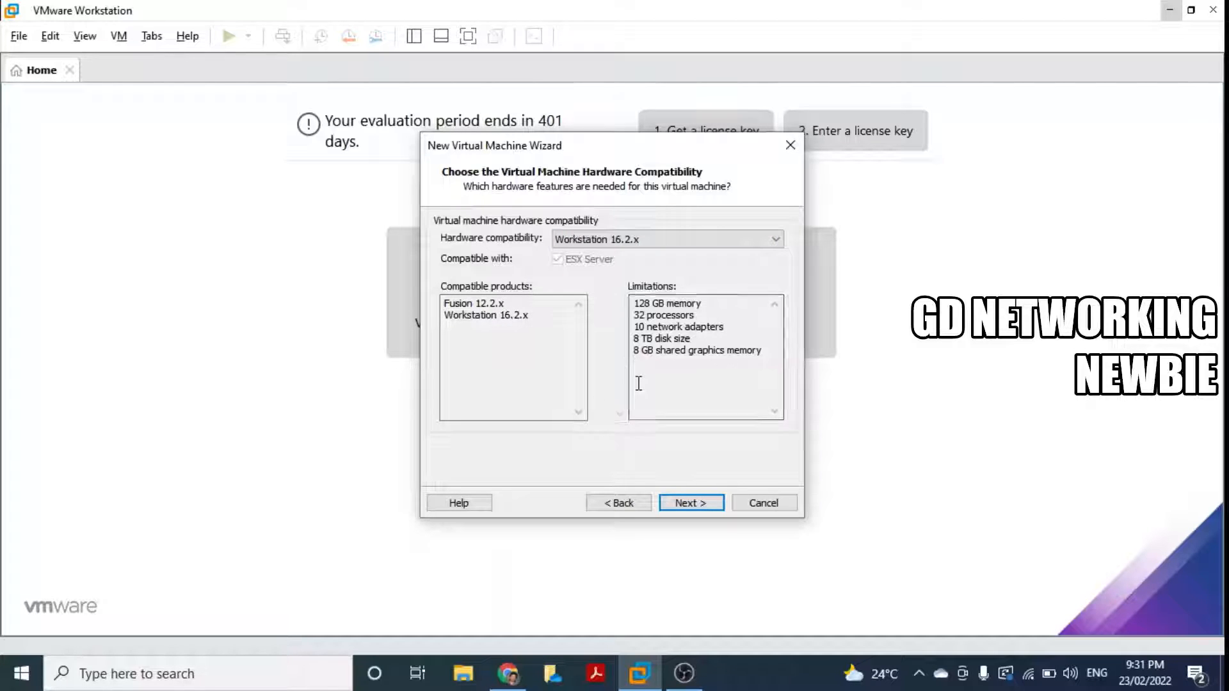
Step: Accept Workstation 16.2.x compatibility and choose to install the operating system later
{"action": "left_click", "coordinate": [705, 506]}
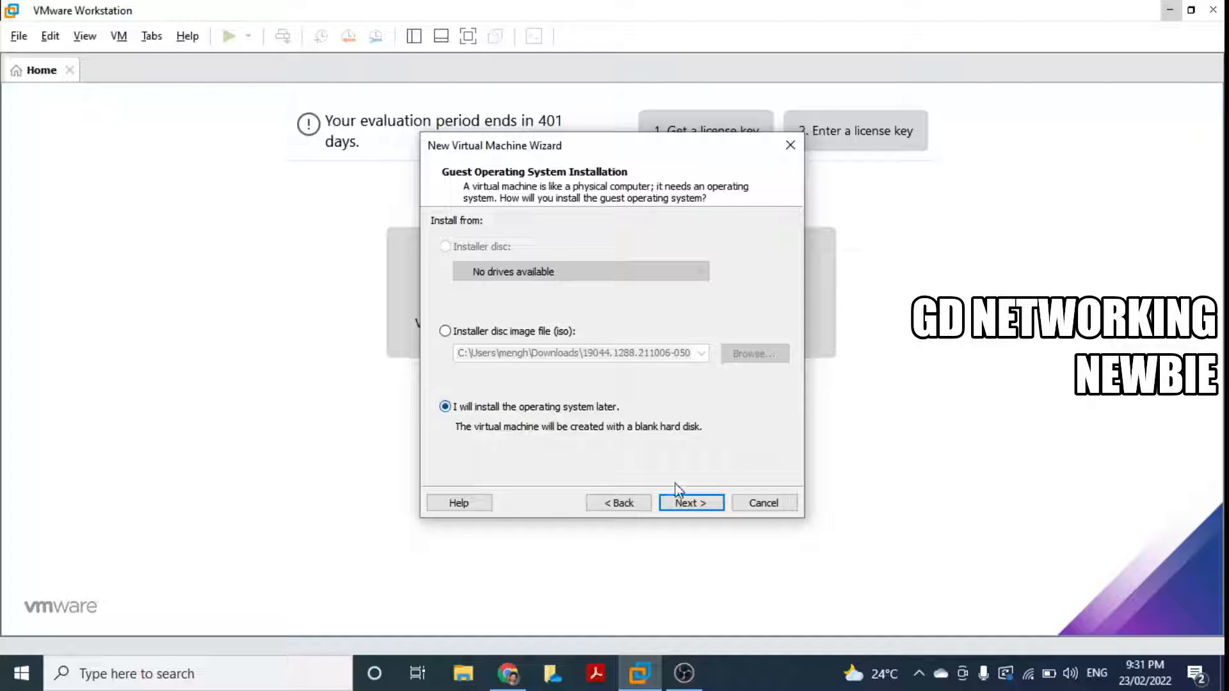
{"action": "left_click", "coordinate": [682, 504]}
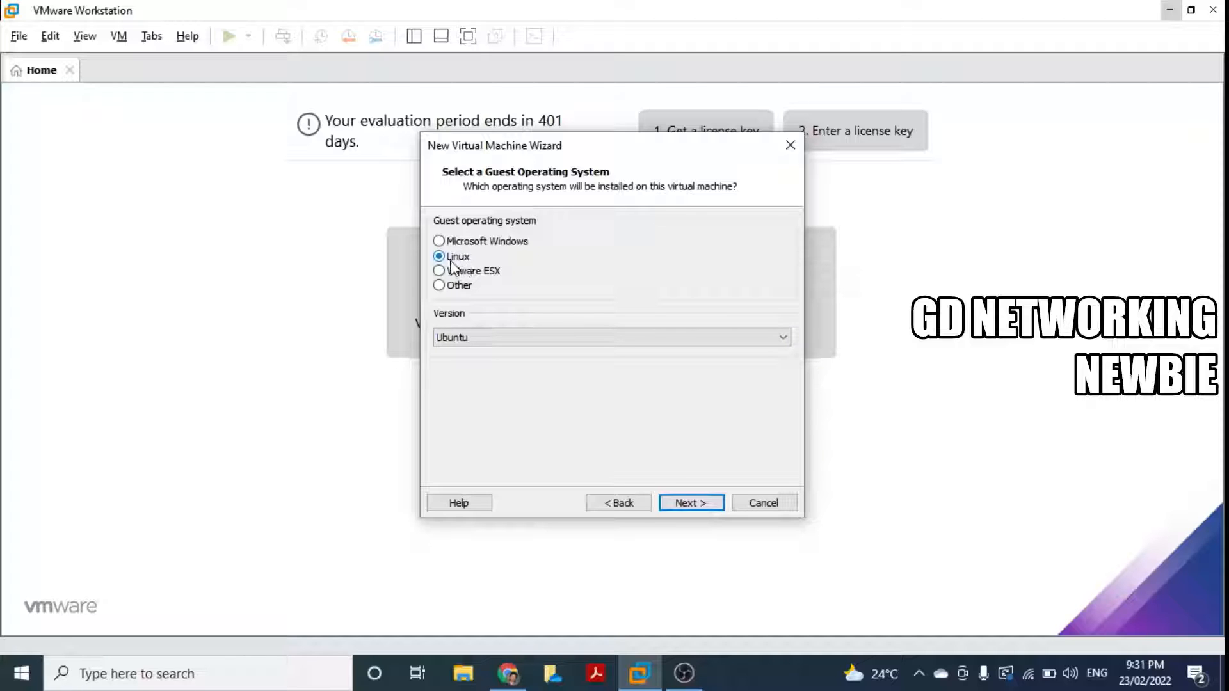
Step: Set the guest OS to Microsoft Windows with version Windows 10 and continue
{"action": "left_click", "coordinate": [439, 242]}
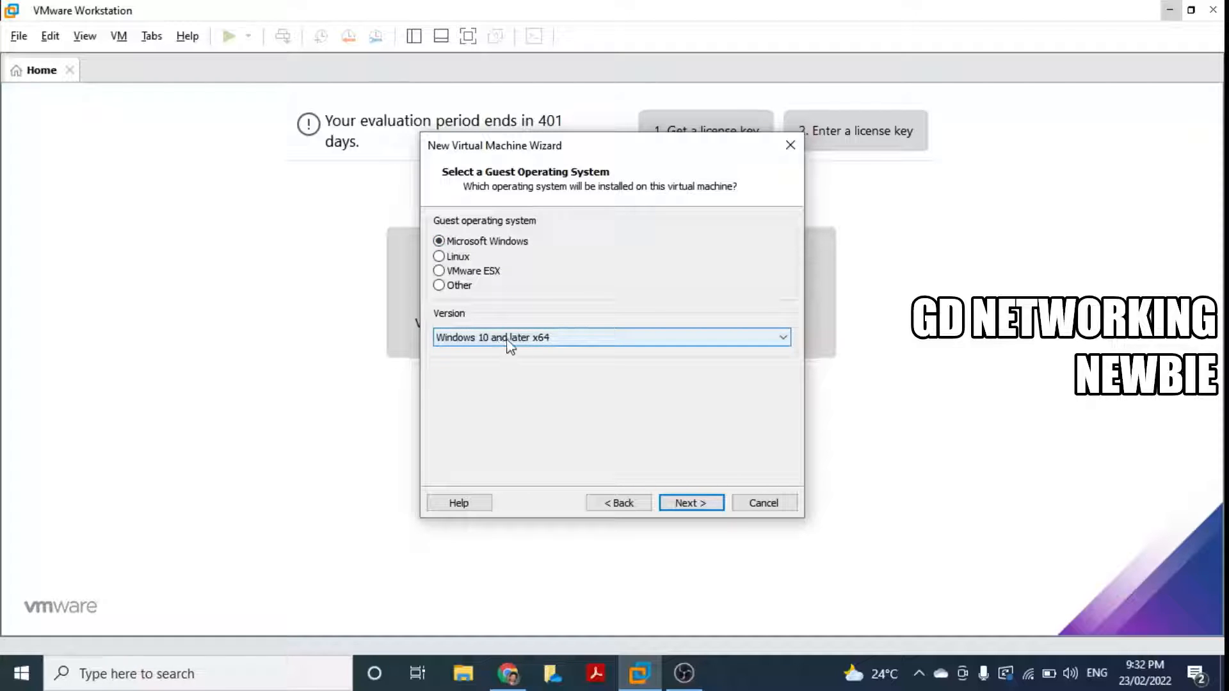
{"action": "left_click", "coordinate": [782, 340]}
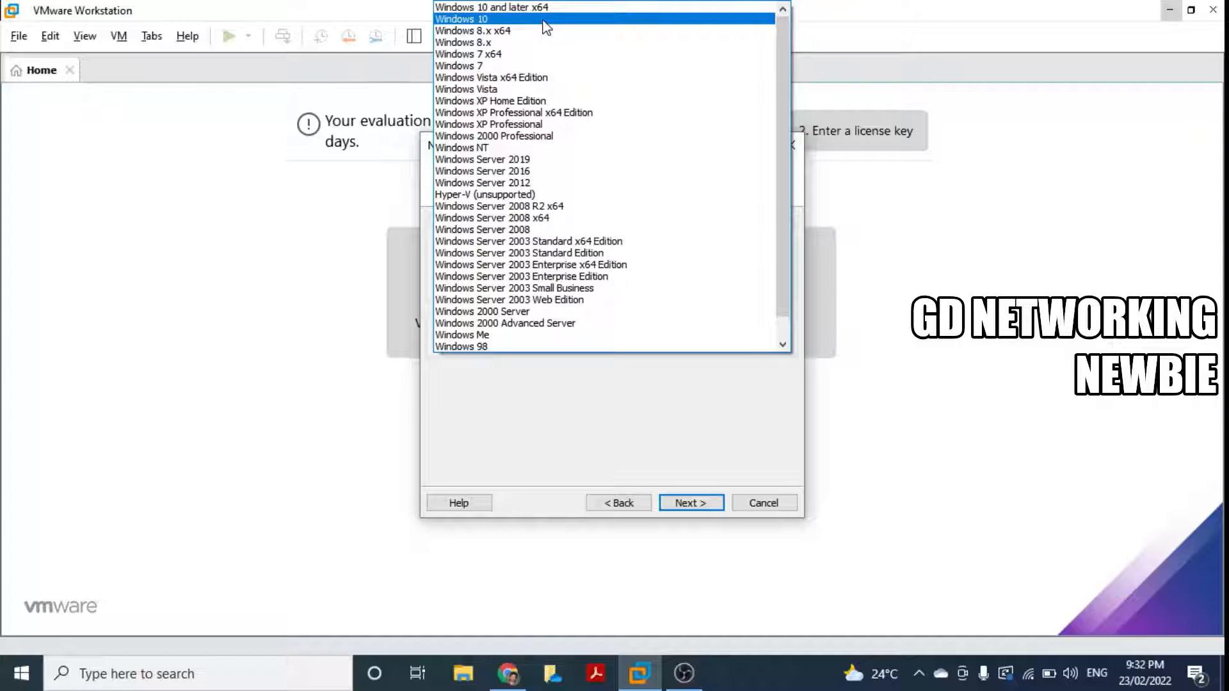
{"action": "left_click", "coordinate": [545, 20]}
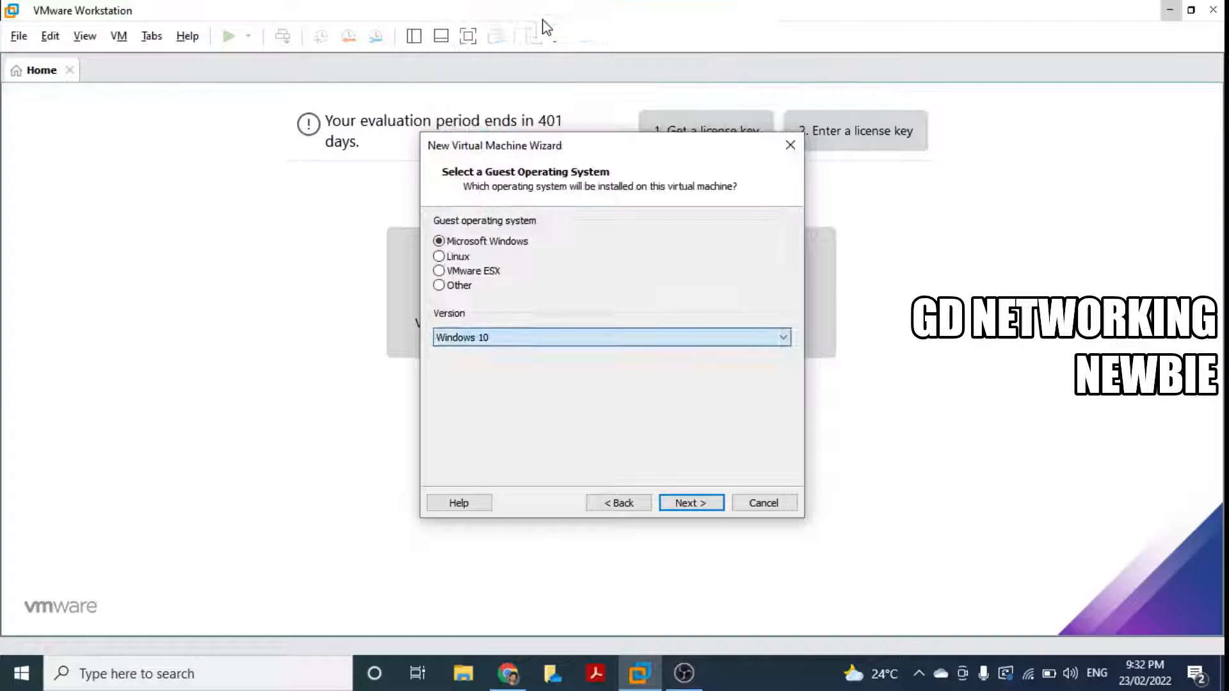
{"action": "left_click", "coordinate": [682, 505]}
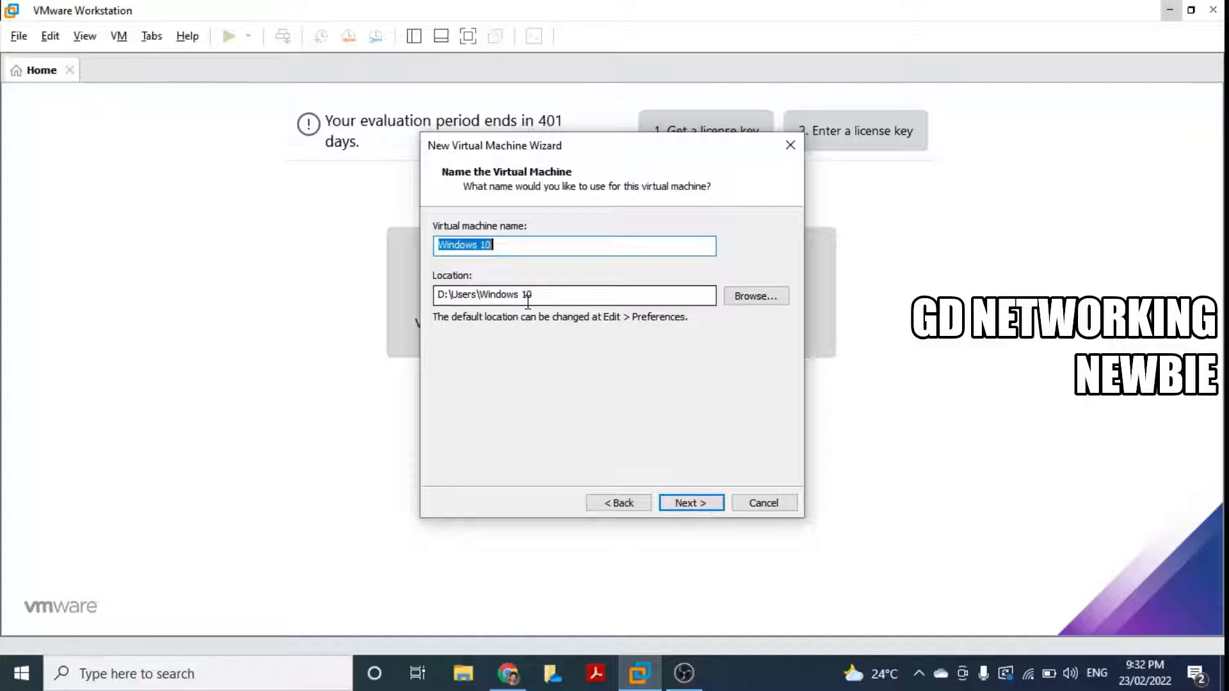
Step: Keep the name Windows 10 at D:\Users\Windows 10 and BIOS firmware
{"action": "left_click", "coordinate": [699, 505]}
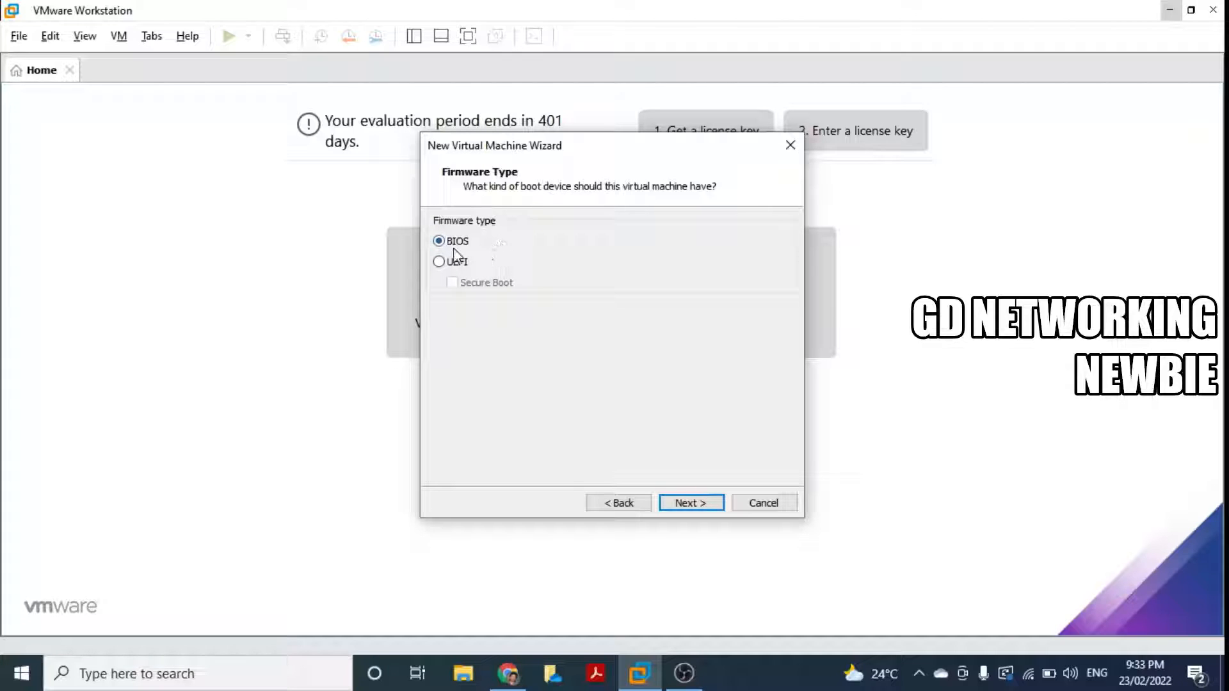
{"action": "left_click", "coordinate": [717, 503]}
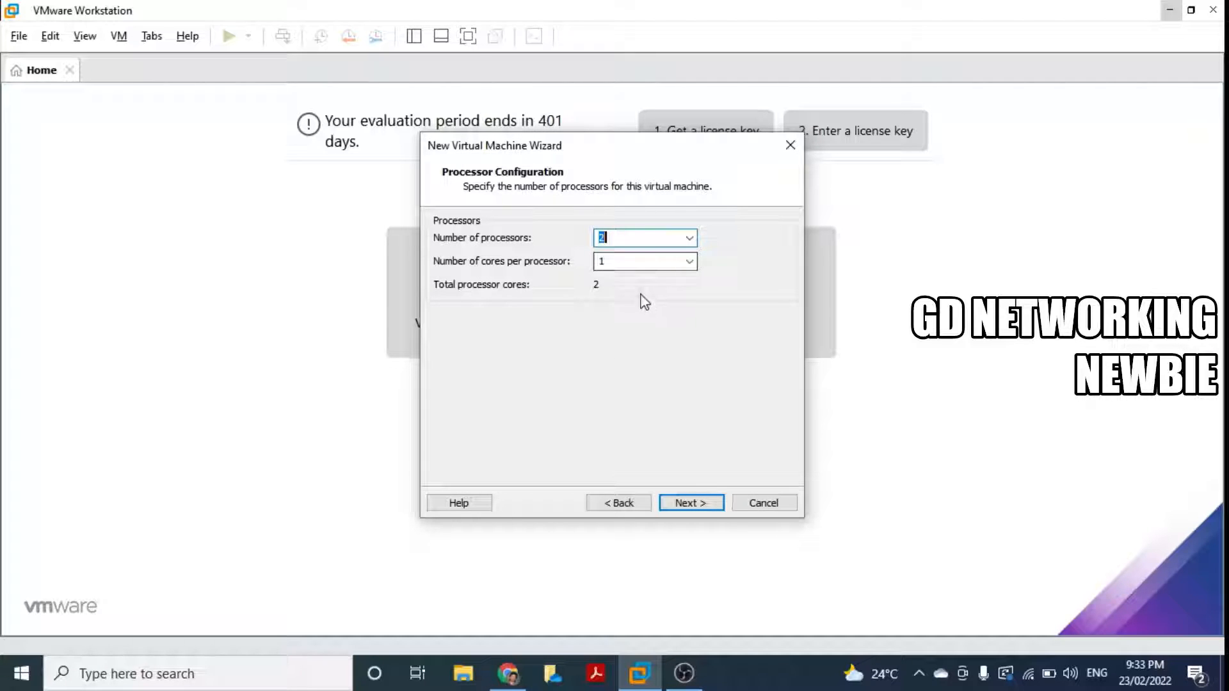
Step: Keep 2 processors and set 2 cores per processor for 4 total cores
{"action": "left_click", "coordinate": [690, 241]}
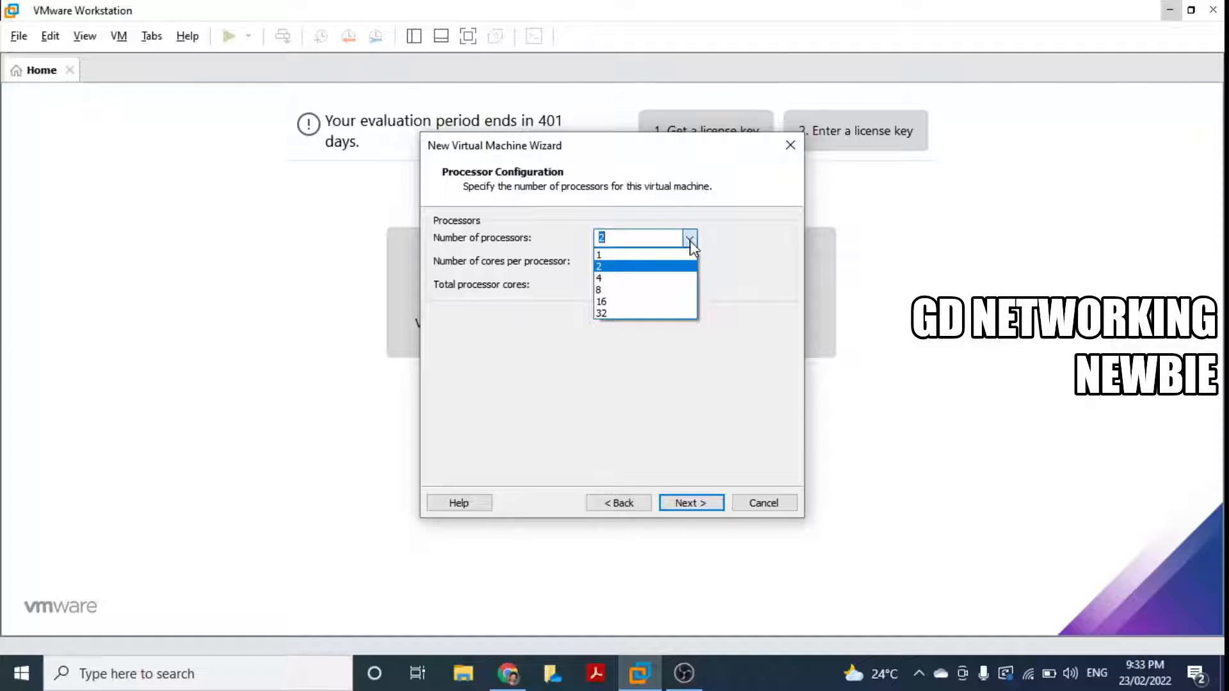
{"action": "left_click", "coordinate": [690, 241]}
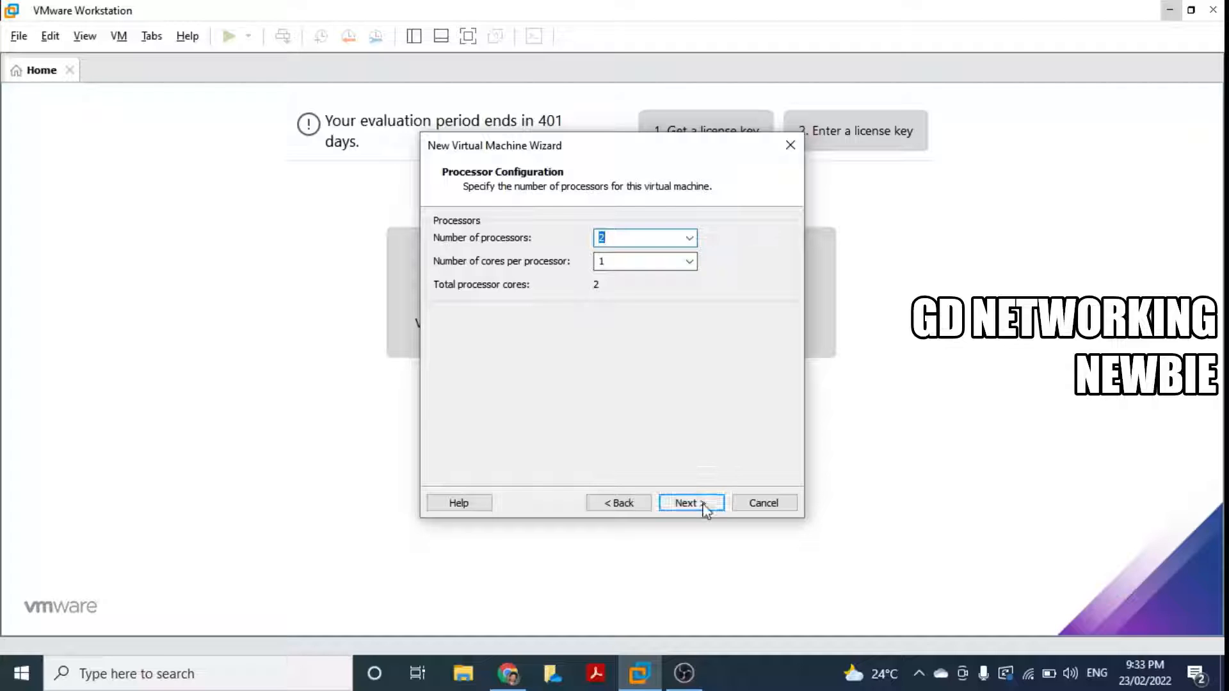
{"action": "left_click", "coordinate": [690, 262]}
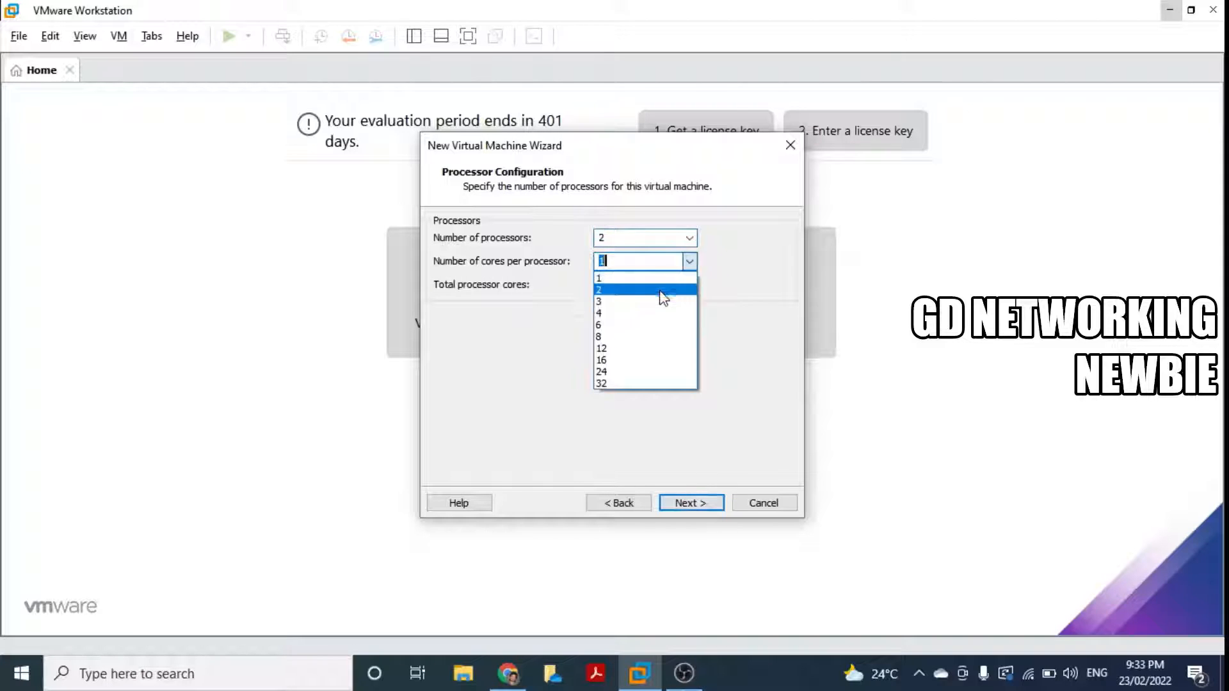
{"action": "left_click", "coordinate": [663, 296]}
{"action": "left_click", "coordinate": [702, 505]}
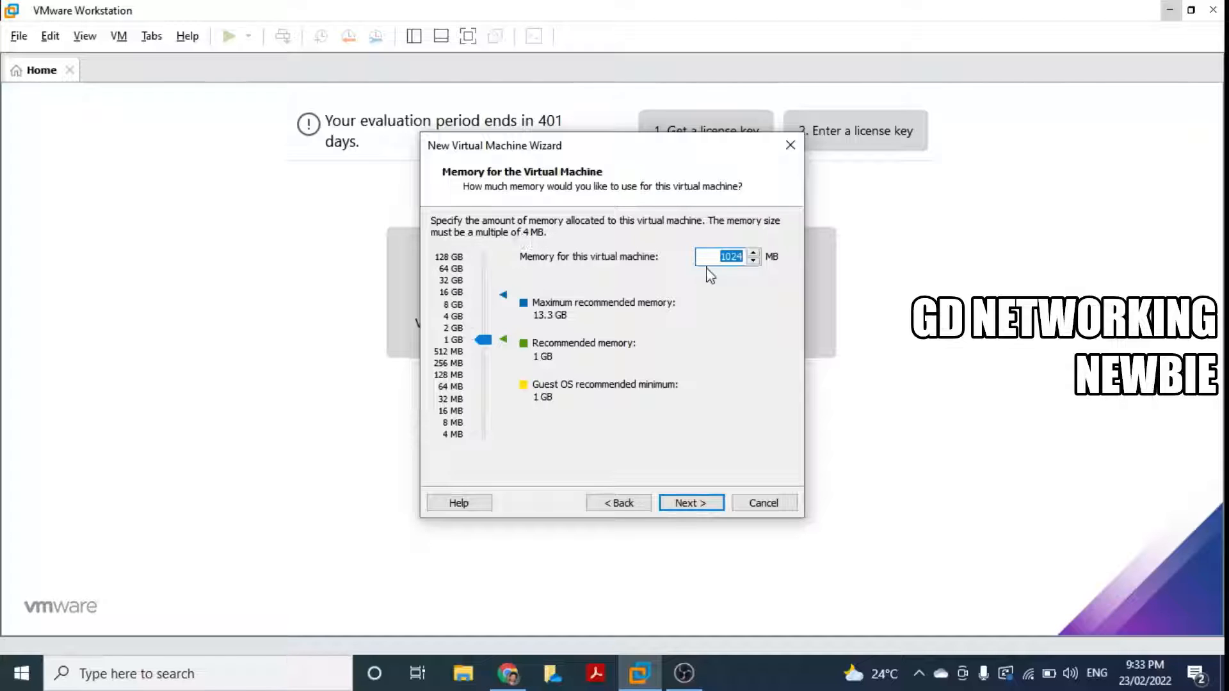
Step: Accept 1024 MB of memory and NAT networking for the new VM
{"action": "left_click", "coordinate": [706, 504]}
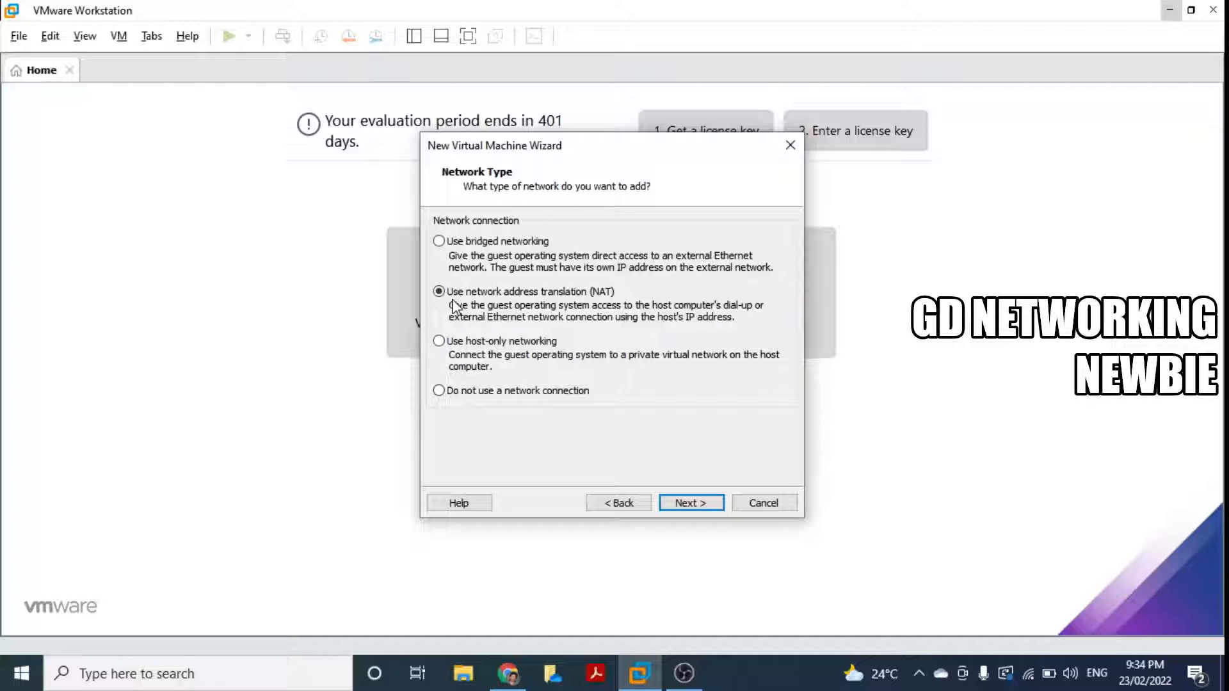
{"action": "left_click", "coordinate": [691, 503]}
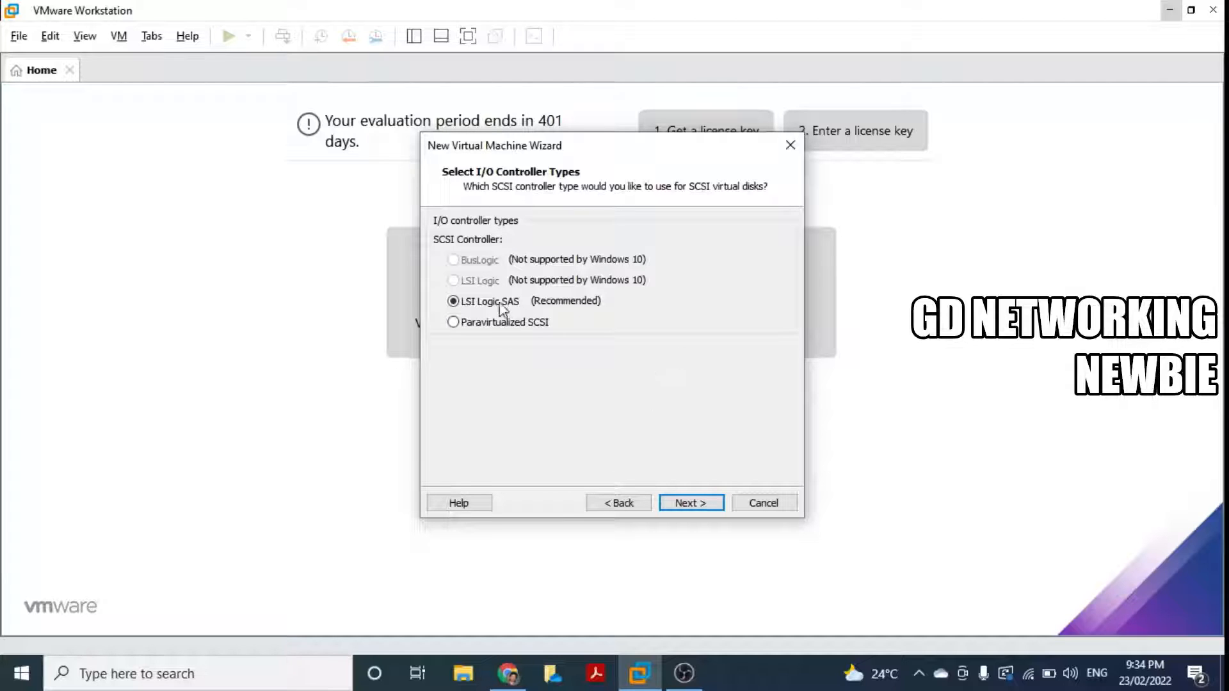
Step: Keep the LSI Logic SAS controller and NVMe disk type, and create a new virtual disk
{"action": "left_click", "coordinate": [694, 505]}
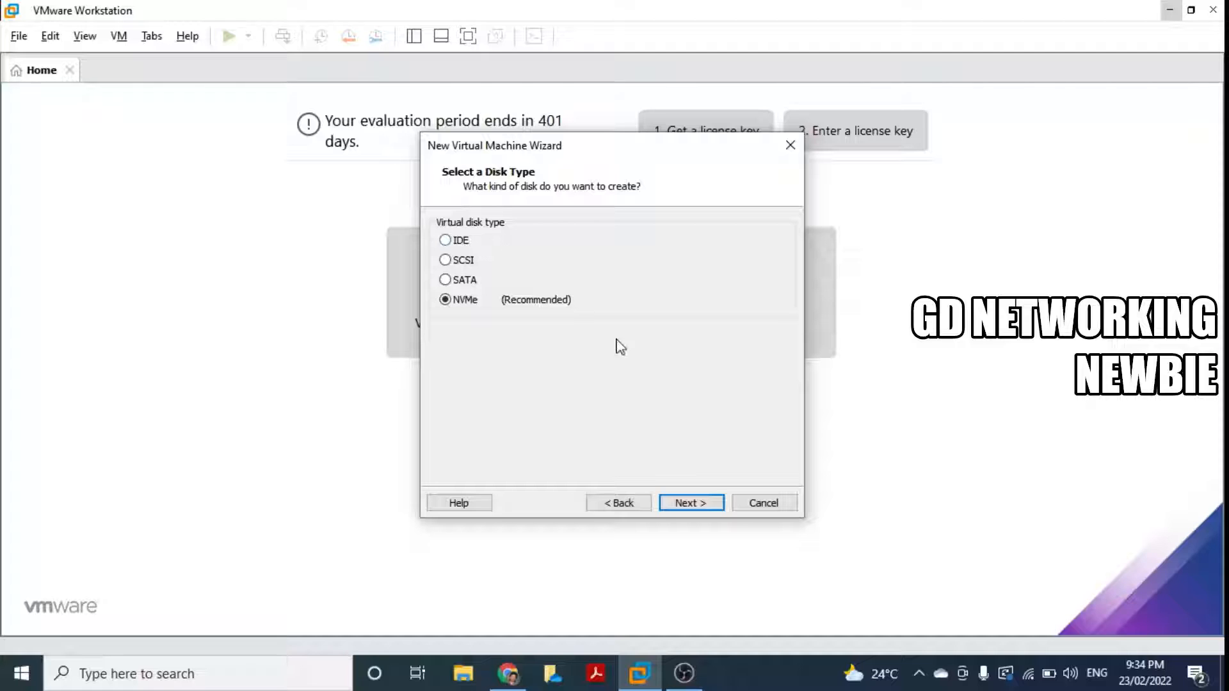
{"action": "left_click", "coordinate": [677, 504]}
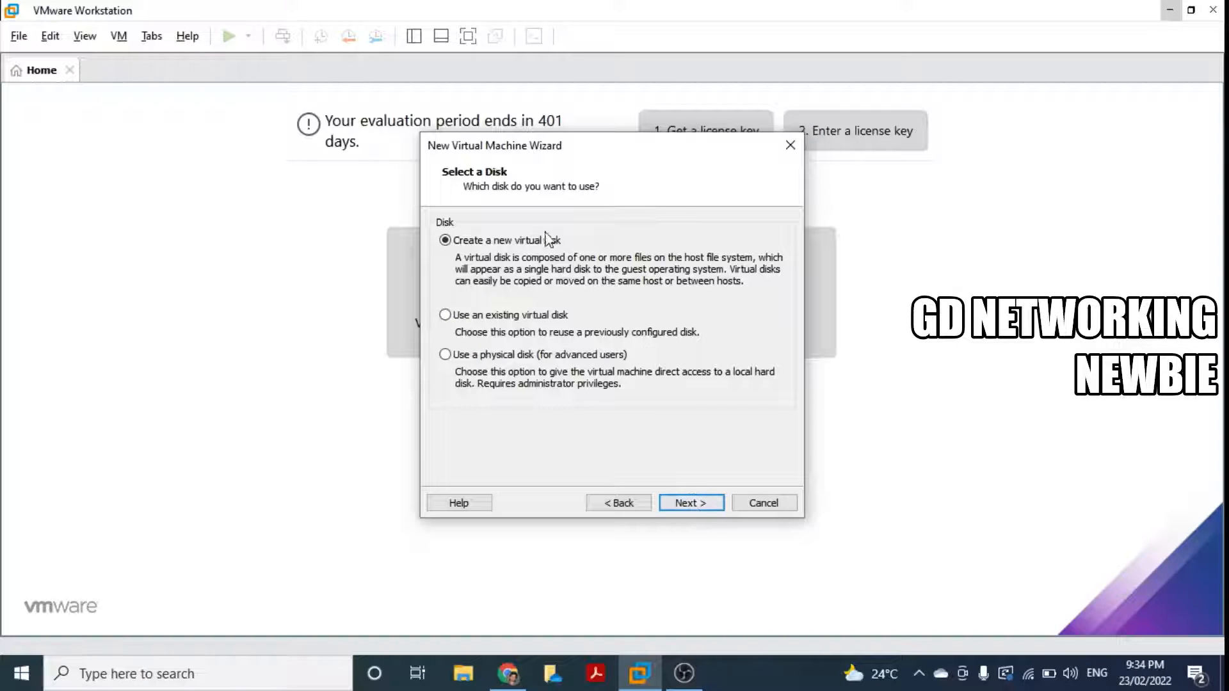
{"action": "left_click", "coordinate": [691, 503]}
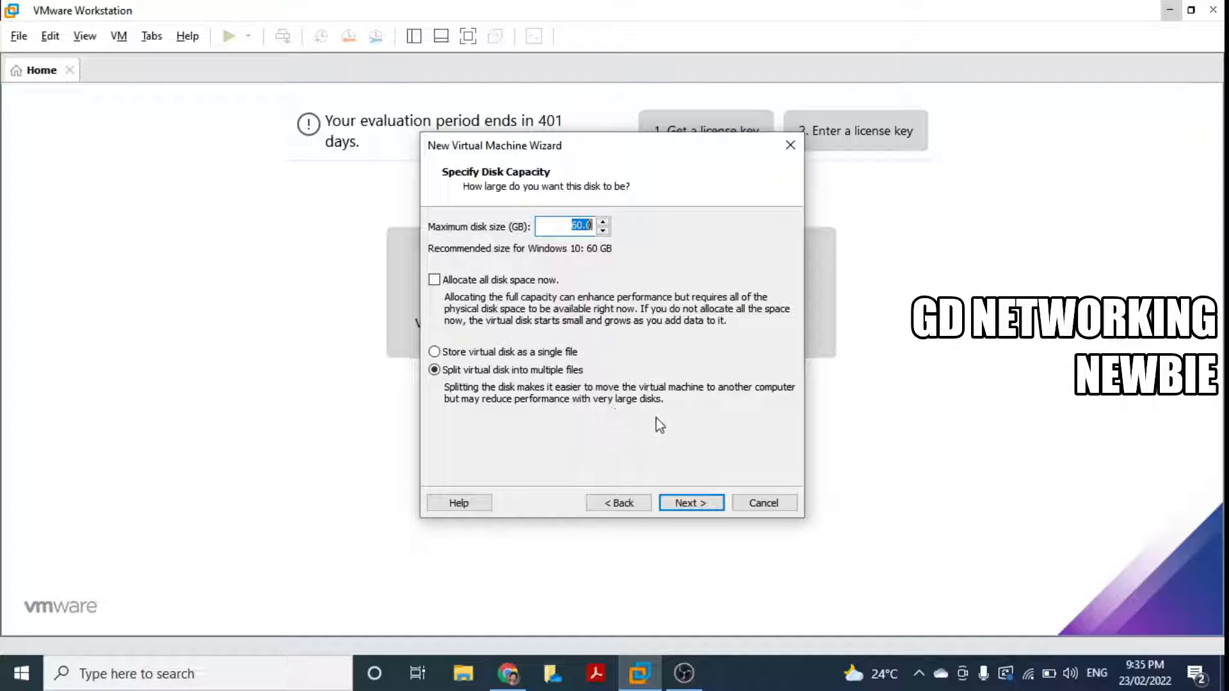
Step: Accept the 60 GB split disk as Windows 10.vmdk, review the summary and finish the wizard
{"action": "left_click", "coordinate": [687, 504]}
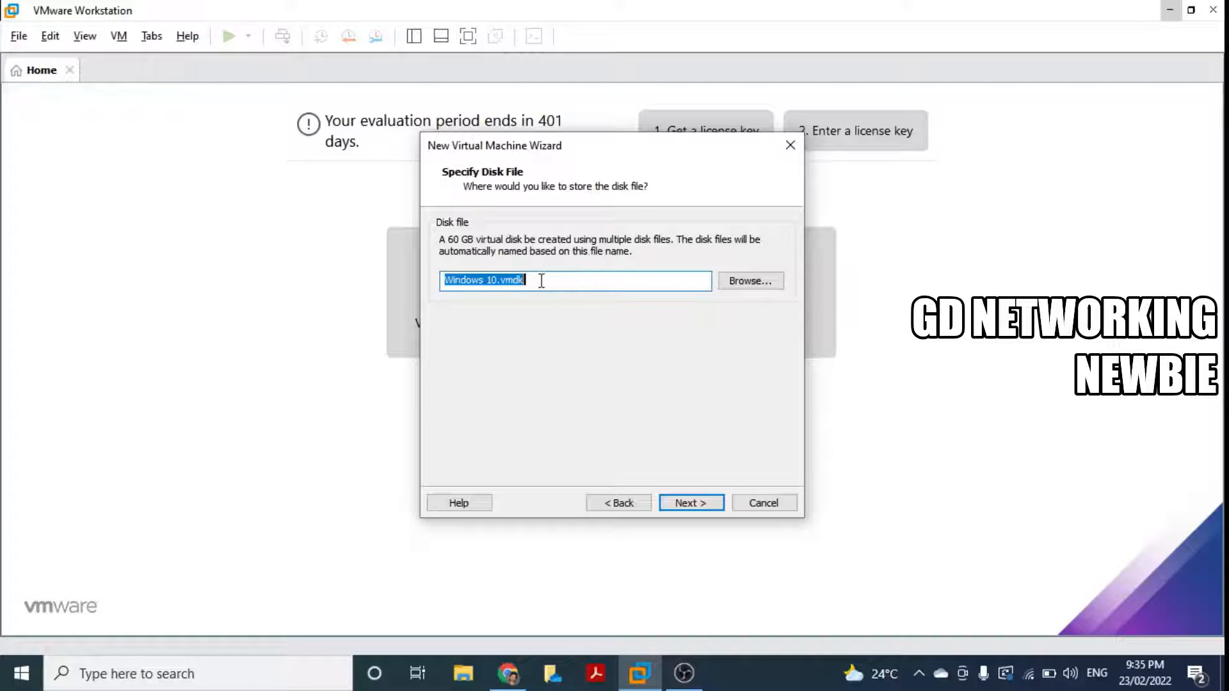
{"action": "left_click", "coordinate": [688, 505]}
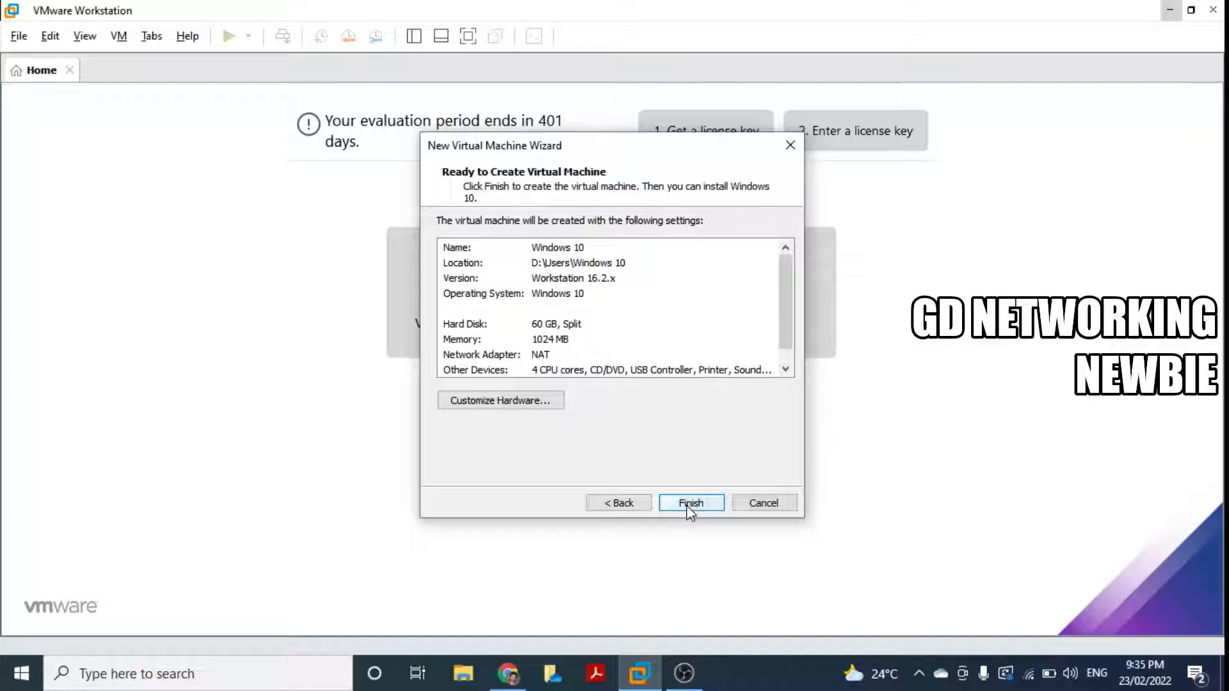
{"action": "left_click", "coordinate": [777, 325]}
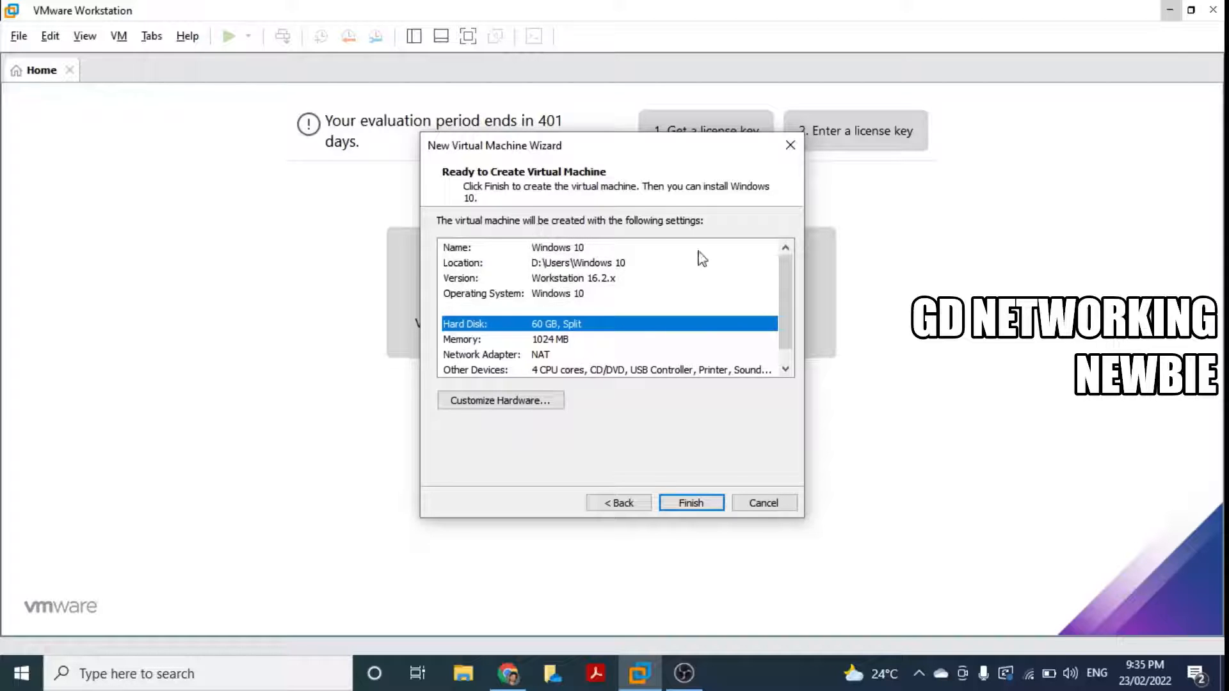
{"action": "mouse_move", "coordinate": [791, 290]}
{"action": "left_mouse_down"}
{"action": "mouse_move", "coordinate": [794, 349]}
{"action": "mouse_move", "coordinate": [794, 281]}
{"action": "mouse_move", "coordinate": [795, 299]}
{"action": "left_mouse_up"}
{"action": "left_click", "coordinate": [689, 504]}
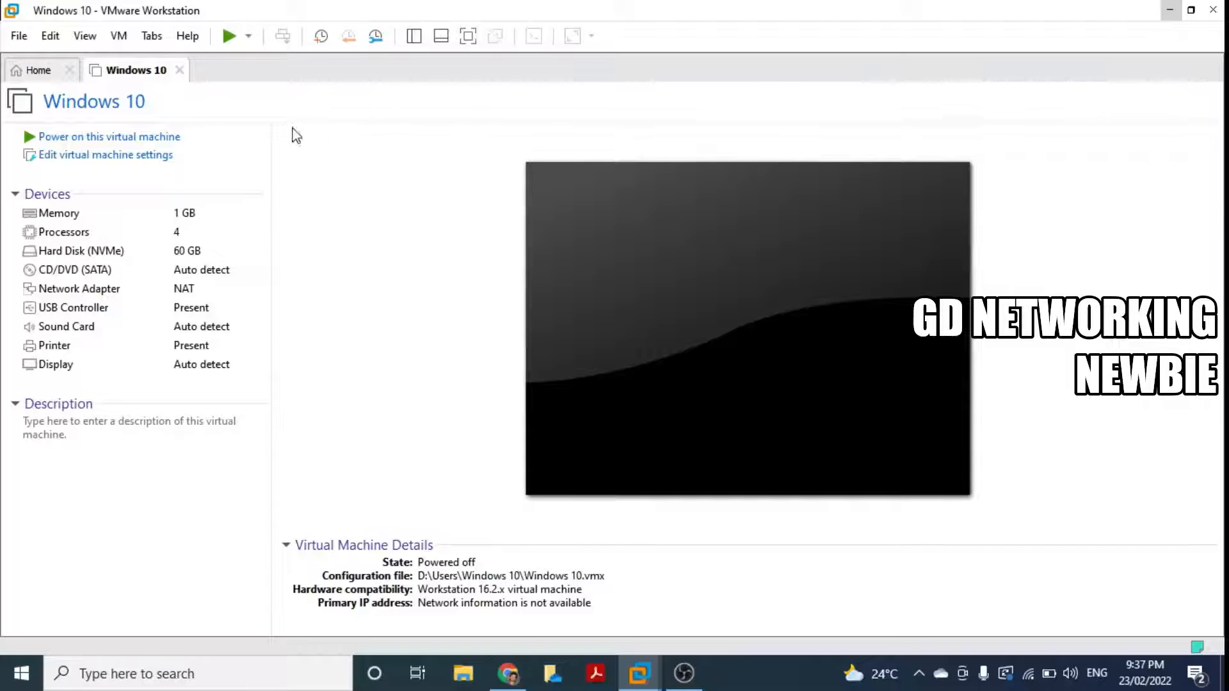
Step: In VM Settings, point CD/DVD (SATA) at the 19044 Windows 10 Enterprise ISO from Downloads and save
{"action": "left_click", "coordinate": [117, 38]}
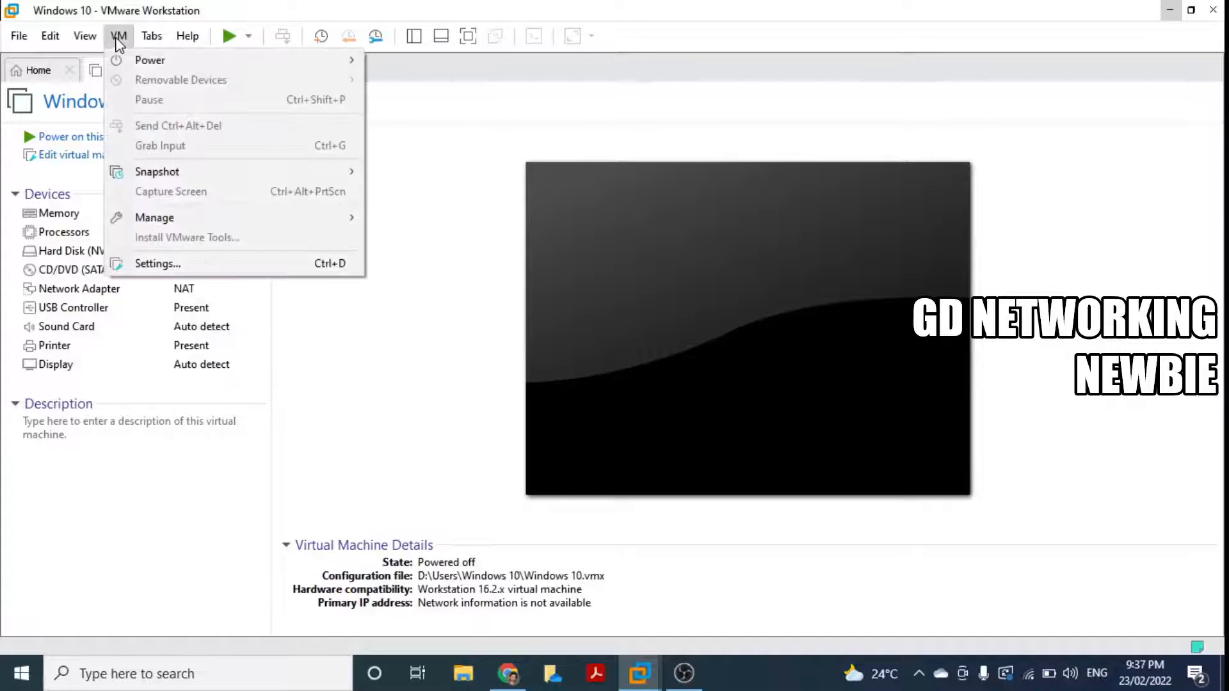
{"action": "left_click", "coordinate": [157, 264]}
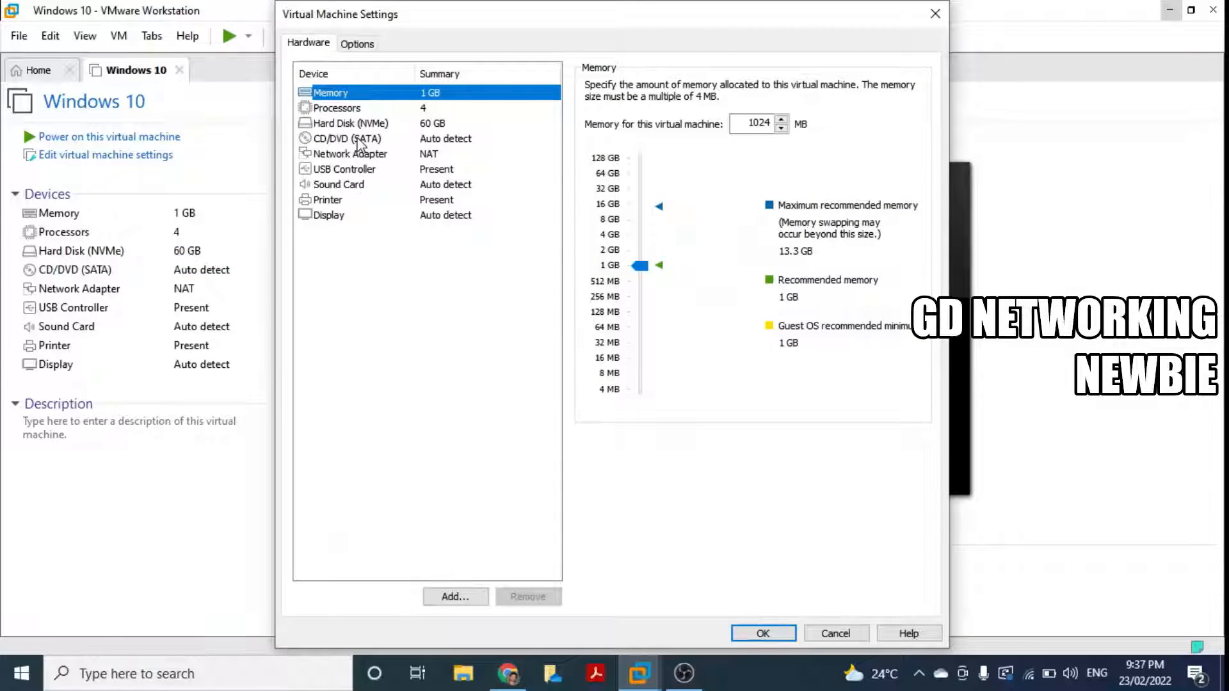
{"action": "left_click", "coordinate": [358, 139]}
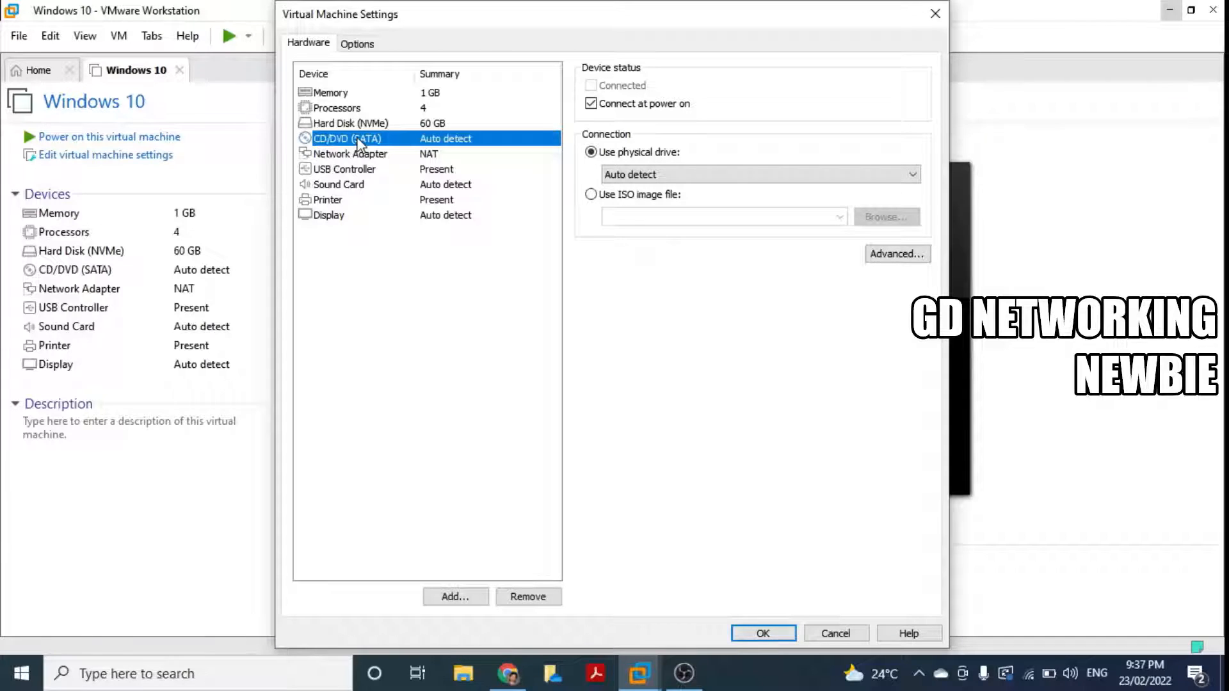
{"action": "left_click", "coordinate": [591, 195]}
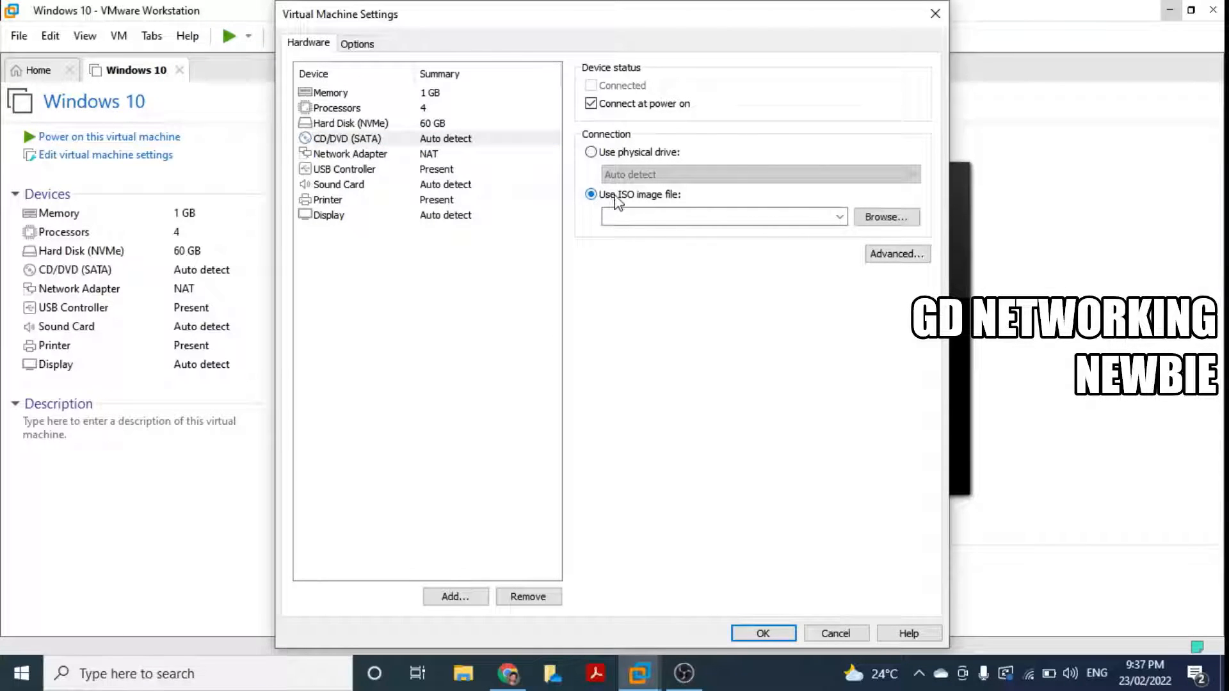
{"action": "left_click", "coordinate": [876, 221]}
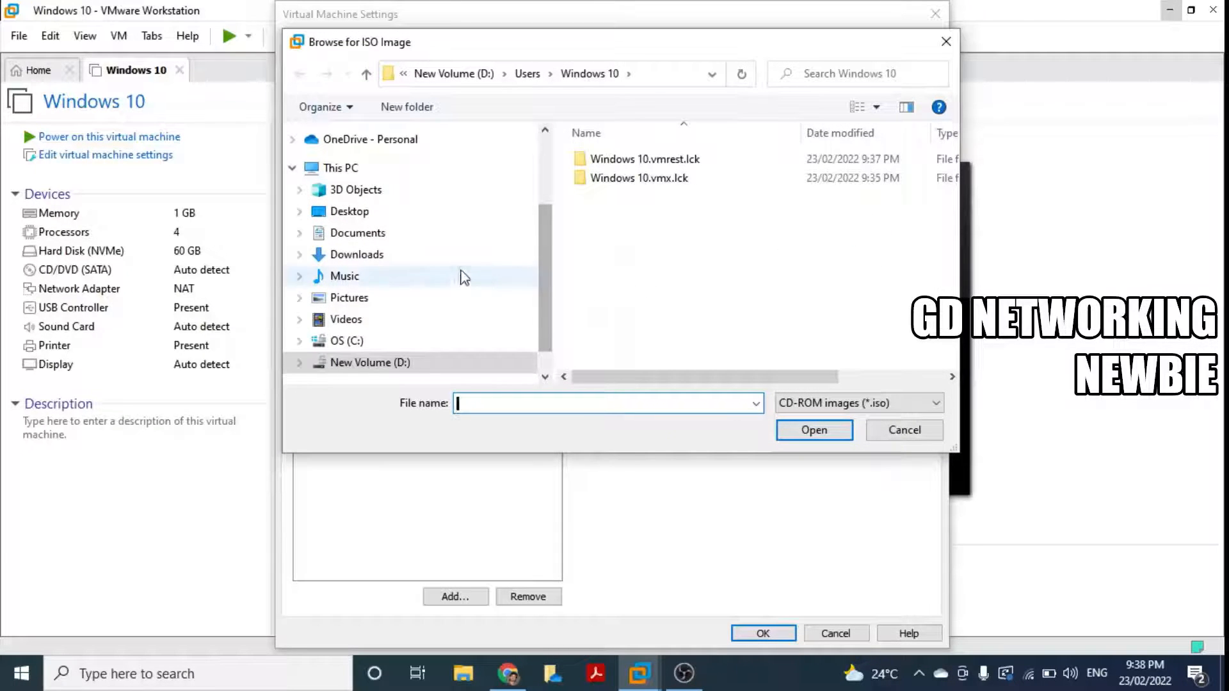
{"action": "left_click", "coordinate": [374, 258]}
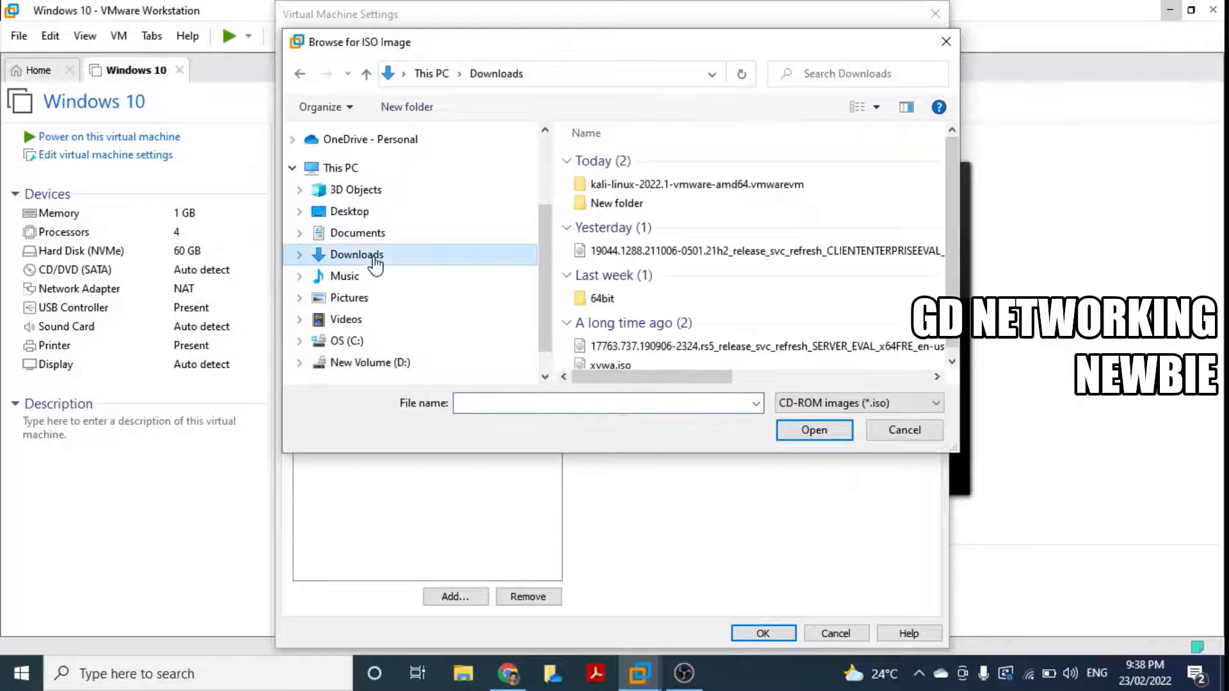
{"action": "left_click", "coordinate": [567, 161]}
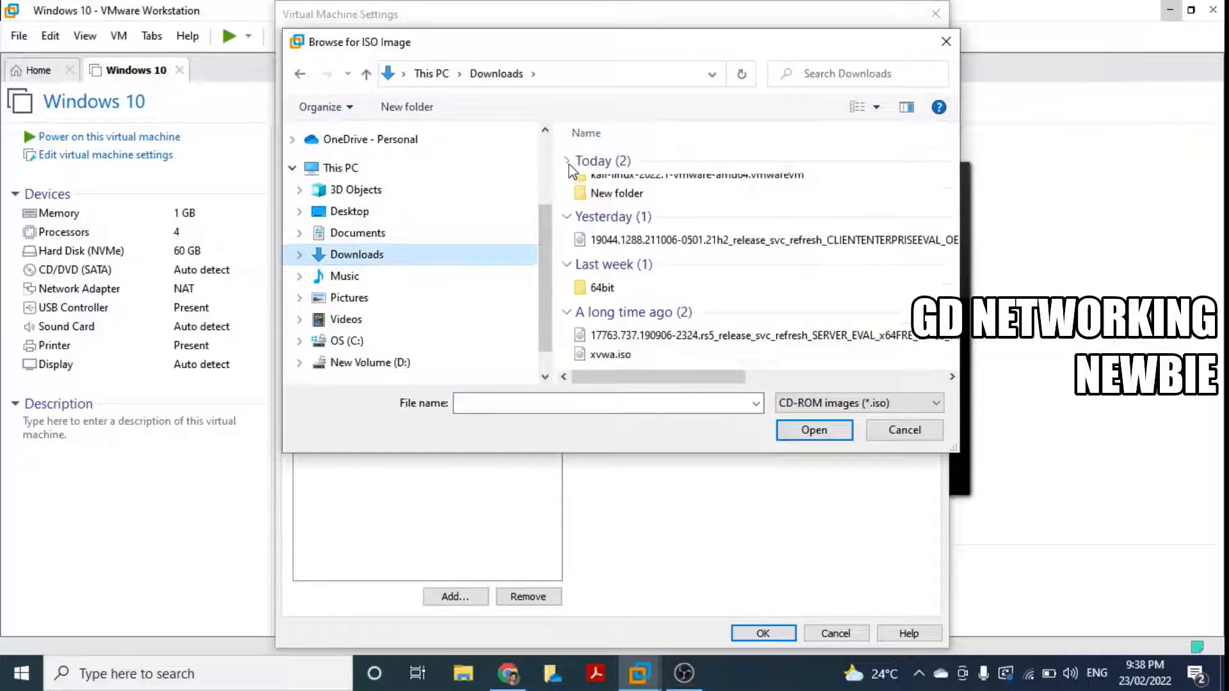
{"action": "left_click", "coordinate": [680, 217]}
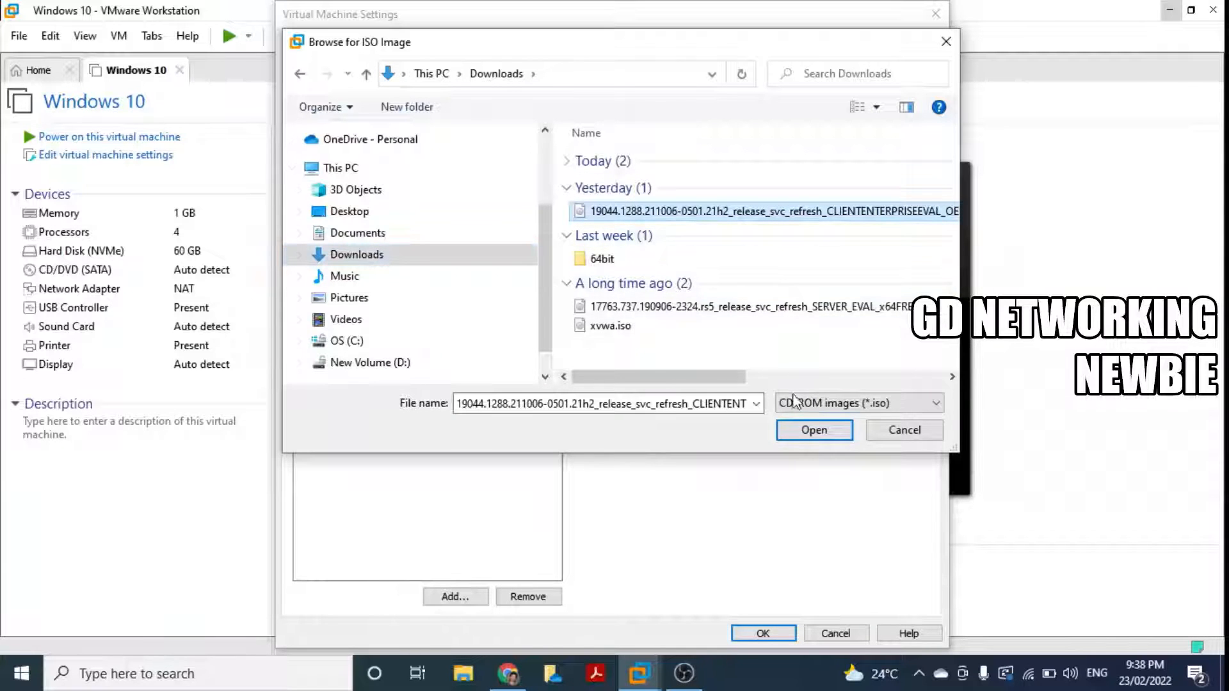
{"action": "left_click", "coordinate": [805, 434]}
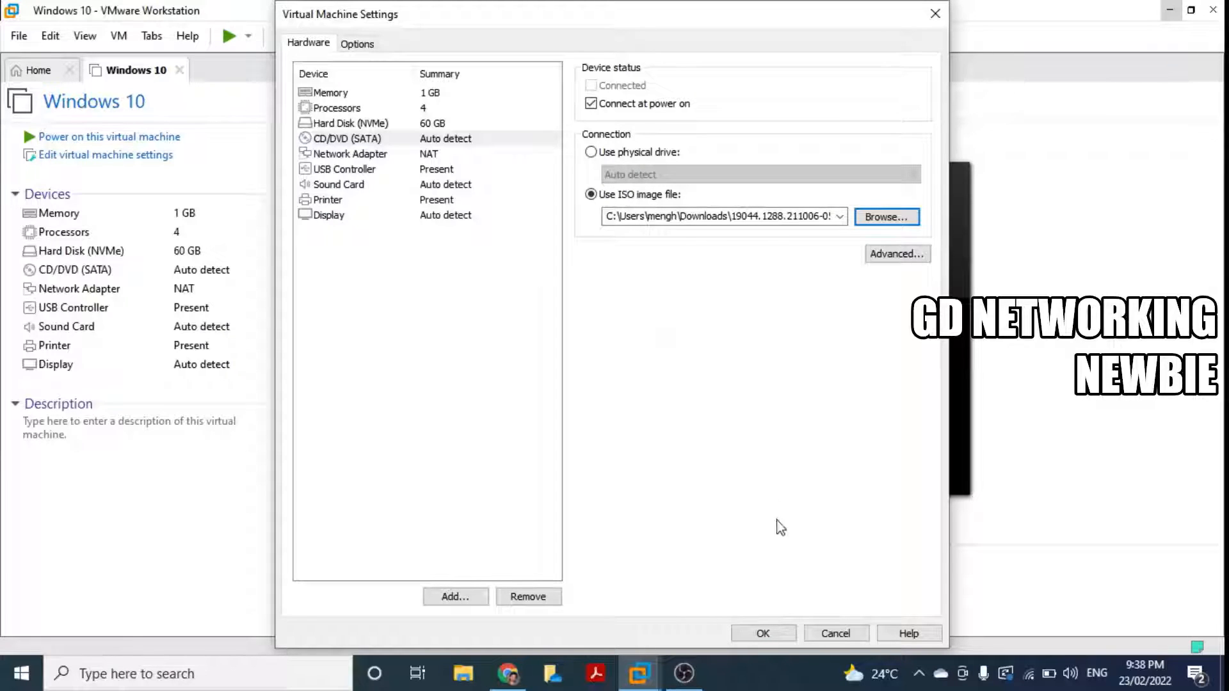
{"action": "left_click", "coordinate": [764, 634]}
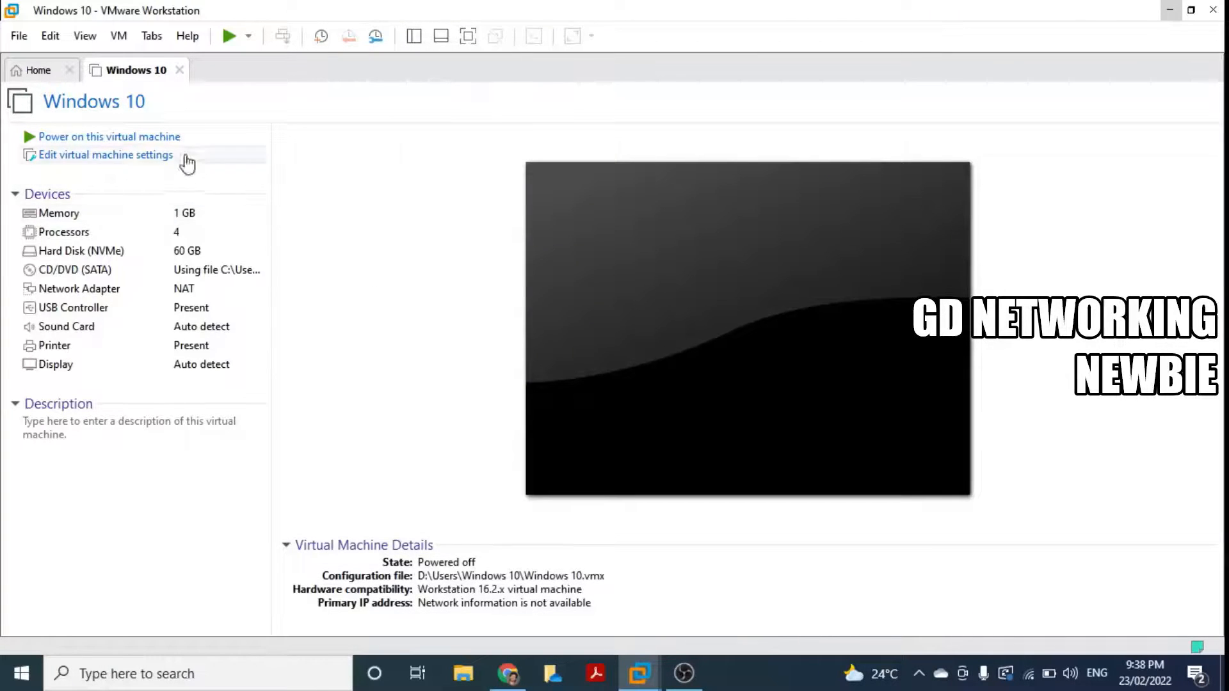
Step: Power on the Windows 10 VM so it boots from the ISO into Windows Setup
{"action": "left_click", "coordinate": [118, 138]}
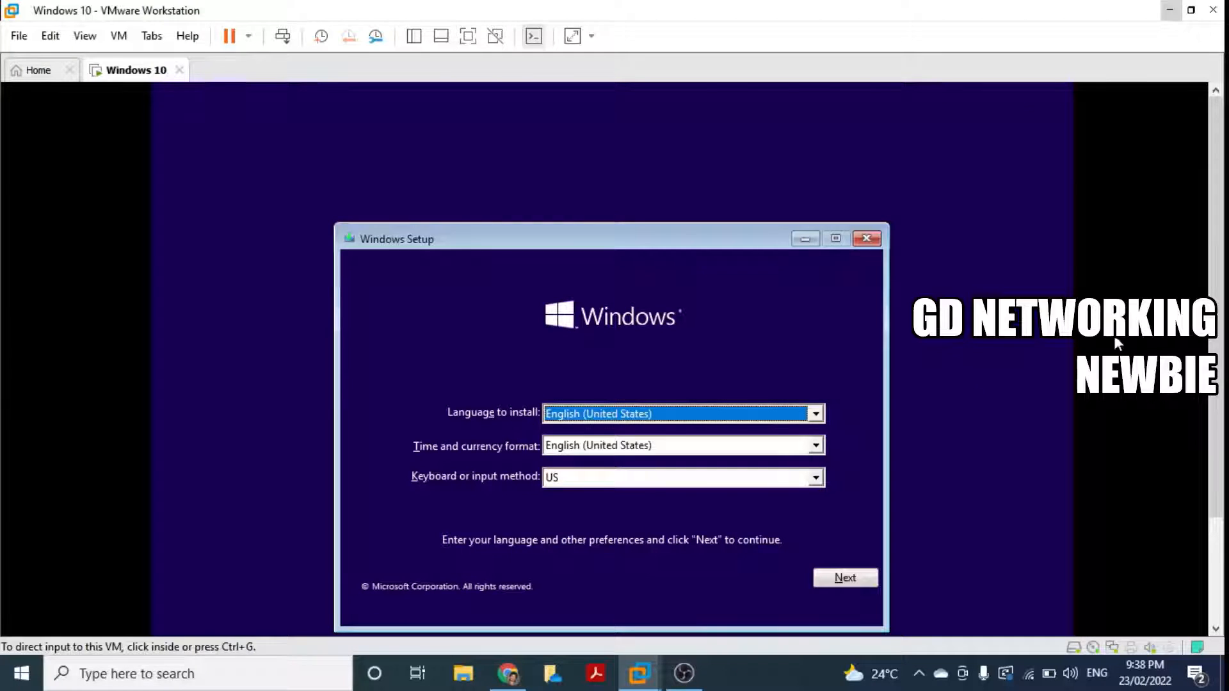
Step: Keep English (United States) for install language and time/currency format, then continue to Install now
{"action": "left_click", "coordinate": [816, 415]}
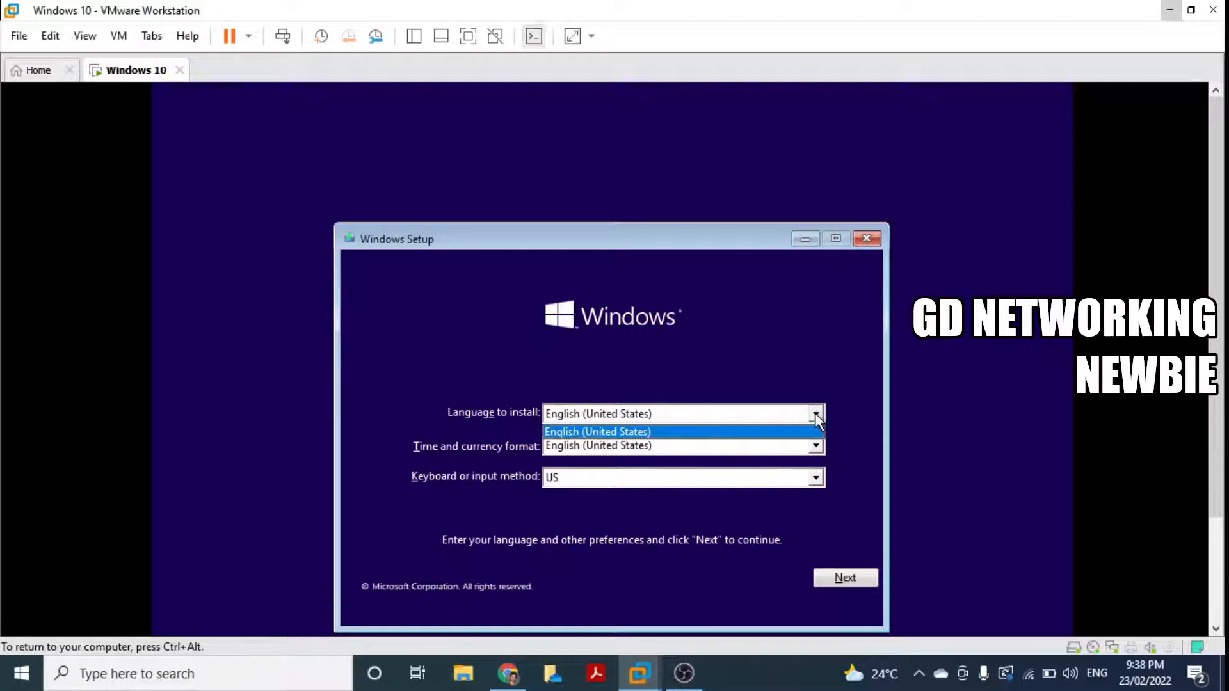
{"action": "left_click", "coordinate": [816, 415]}
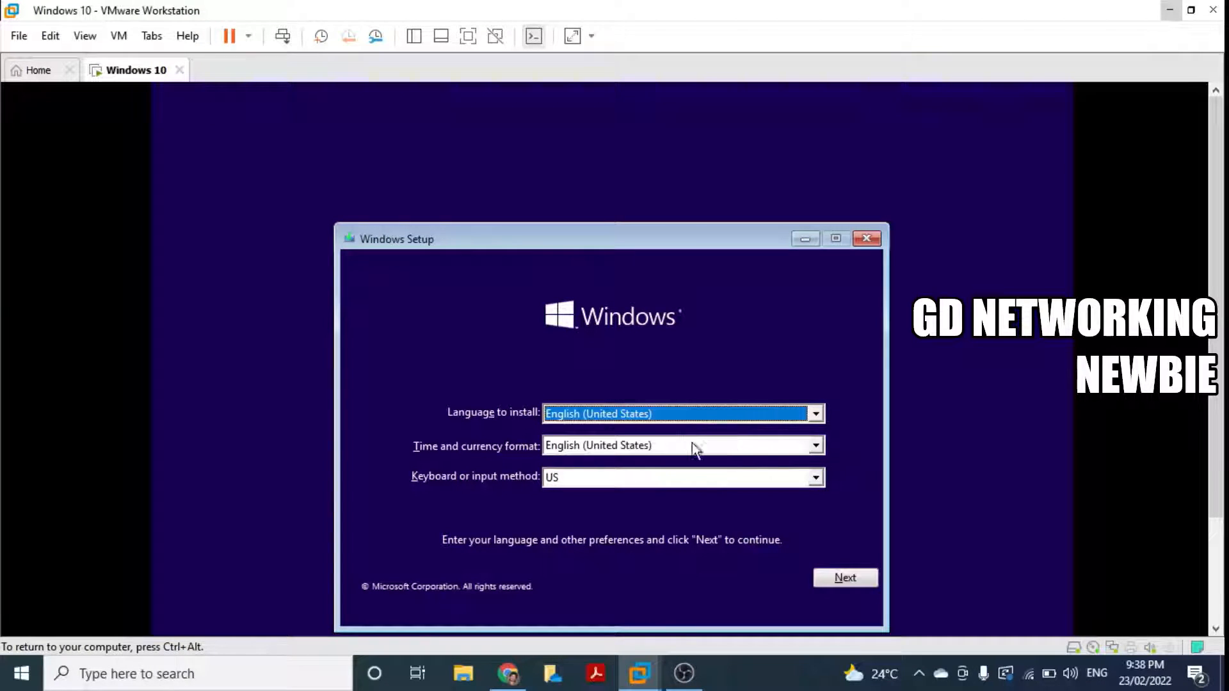
{"action": "left_click", "coordinate": [816, 446]}
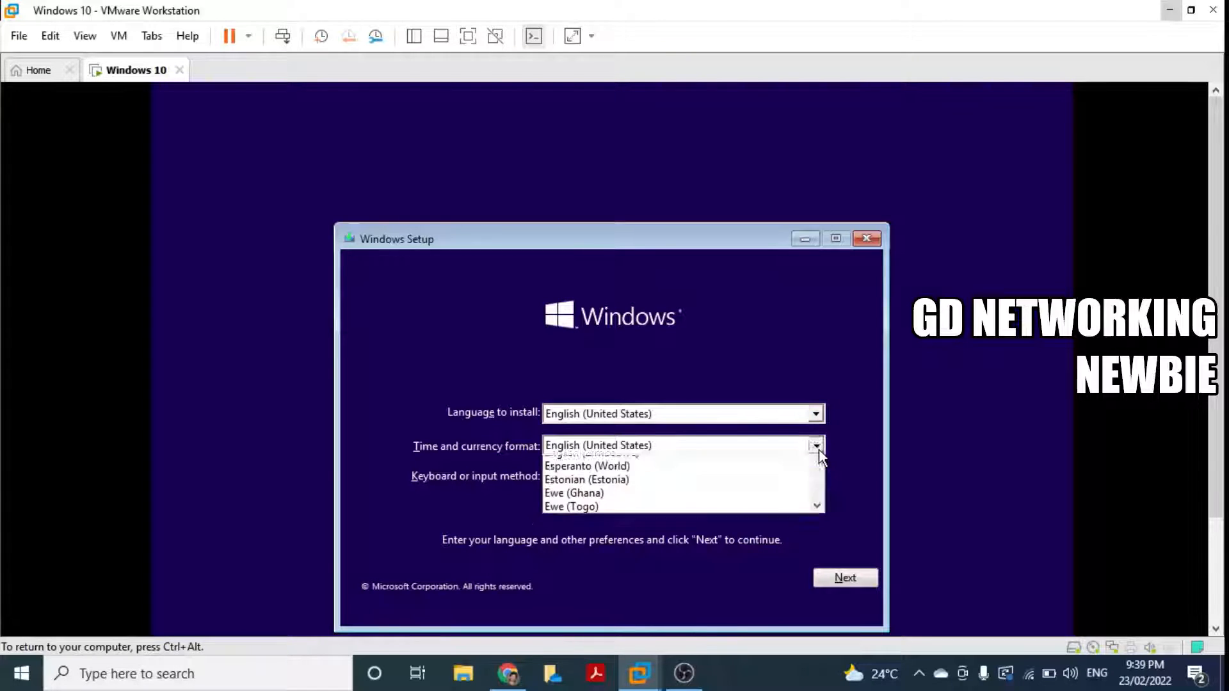
{"action": "left_click", "coordinate": [820, 451]}
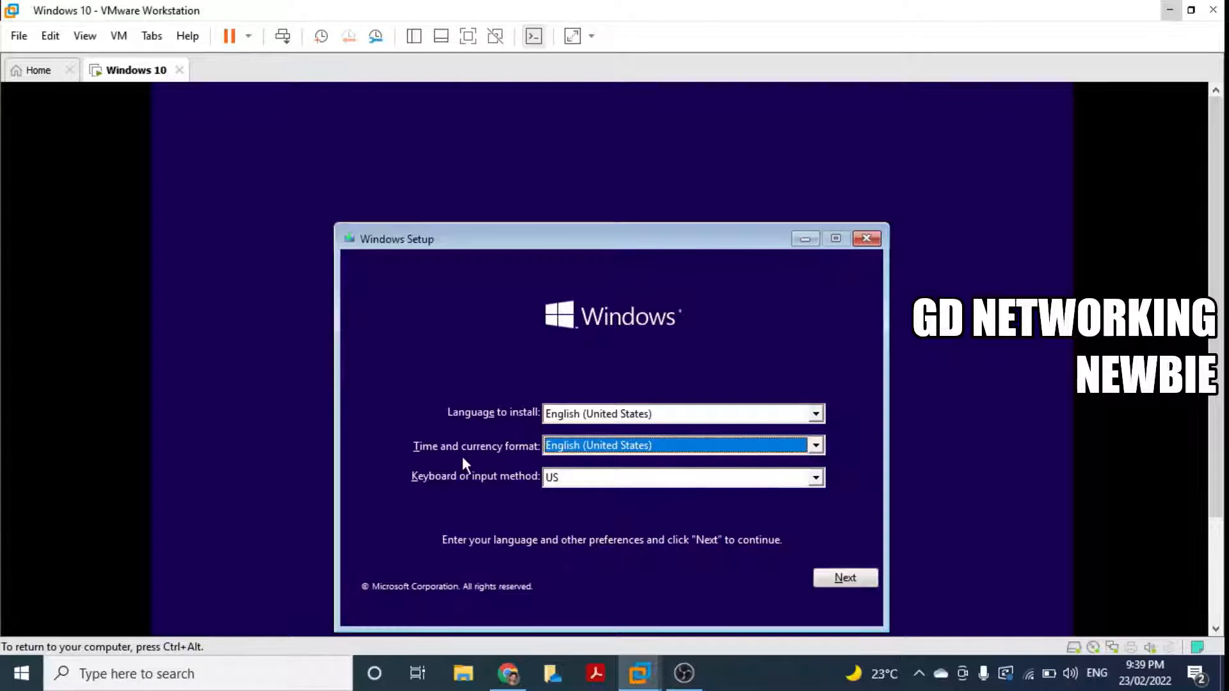
{"action": "left_click", "coordinate": [819, 447]}
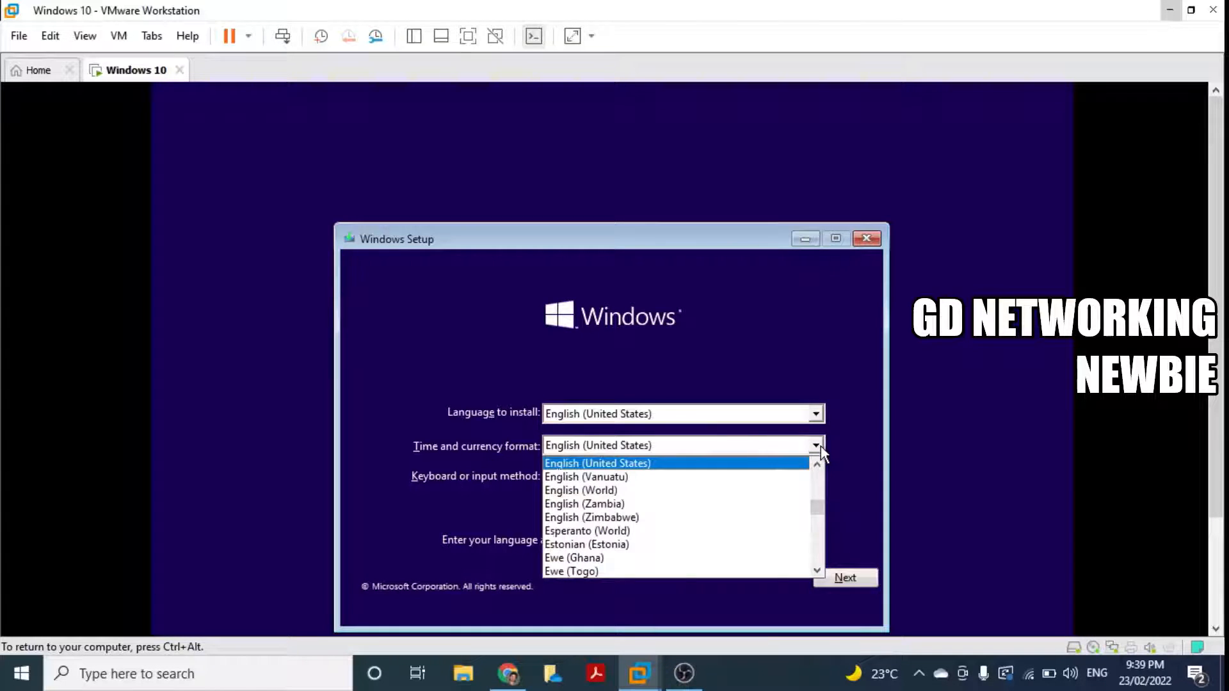
{"action": "left_click", "coordinate": [819, 447]}
{"action": "left_click", "coordinate": [820, 447]}
{"action": "left_click", "coordinate": [819, 447]}
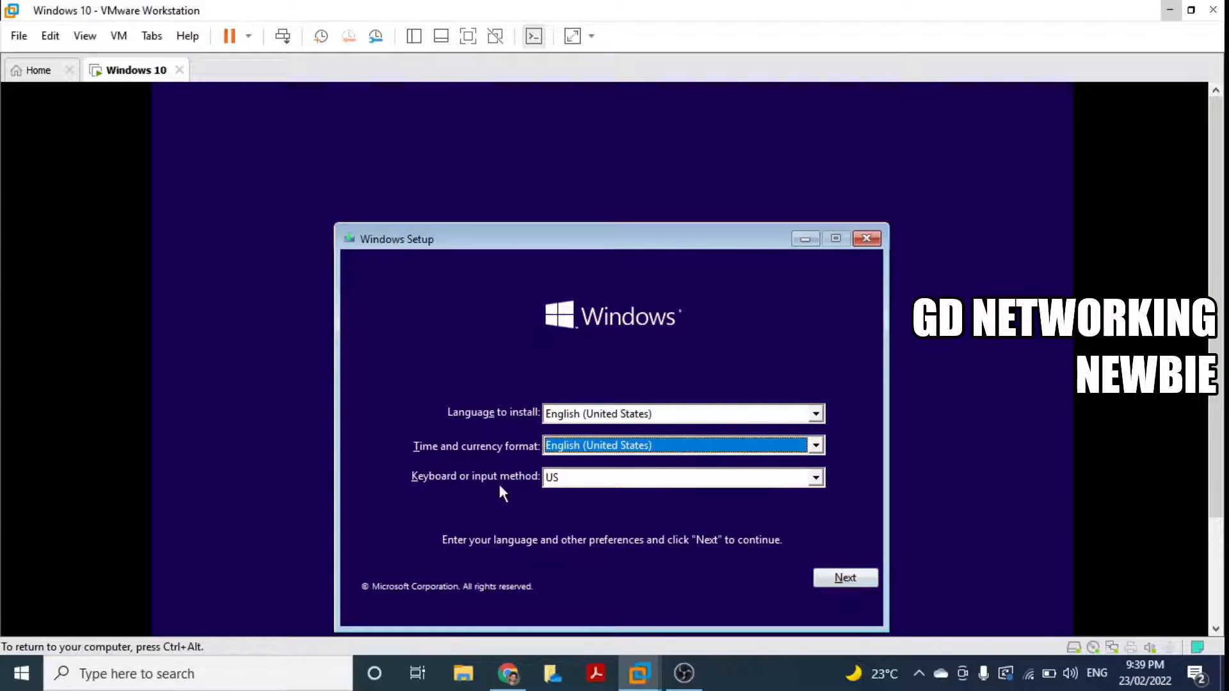
{"action": "left_click", "coordinate": [840, 574]}
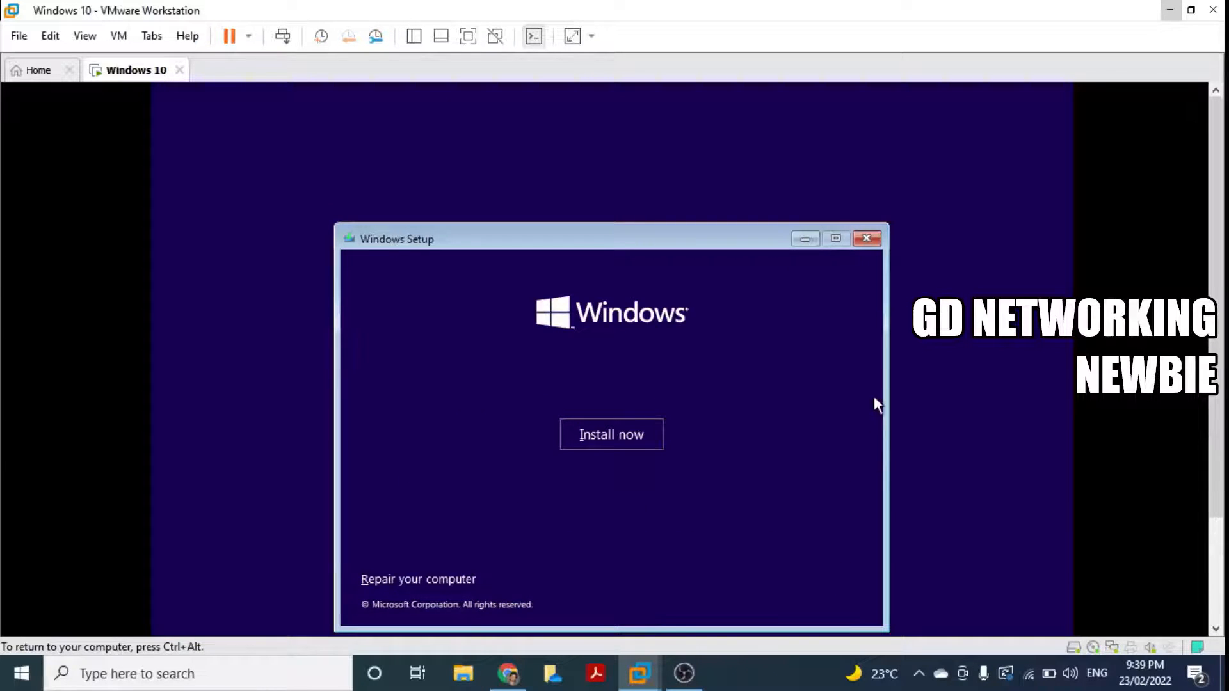
{"action": "left_click_drag", "start_coordinate": [725, 248], "coordinate": [716, 199]}
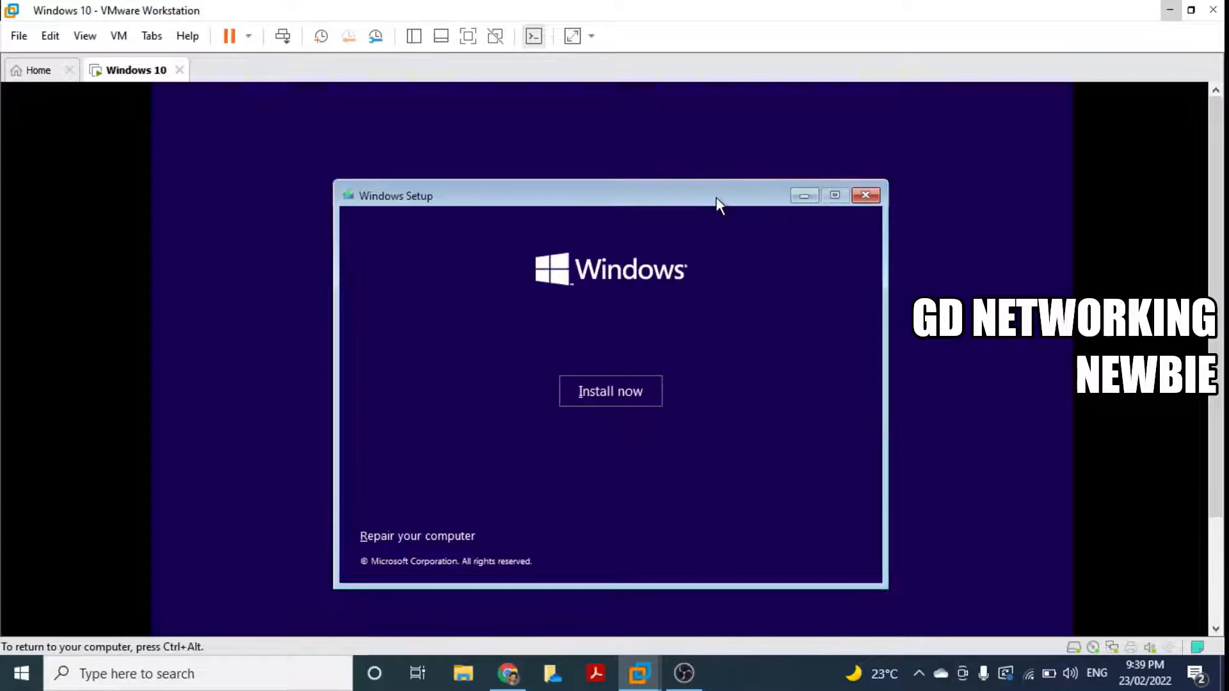
Step: Accept the license terms and run a Custom install onto Drive 0's 60 GB unallocated space
{"action": "left_click", "coordinate": [590, 400]}
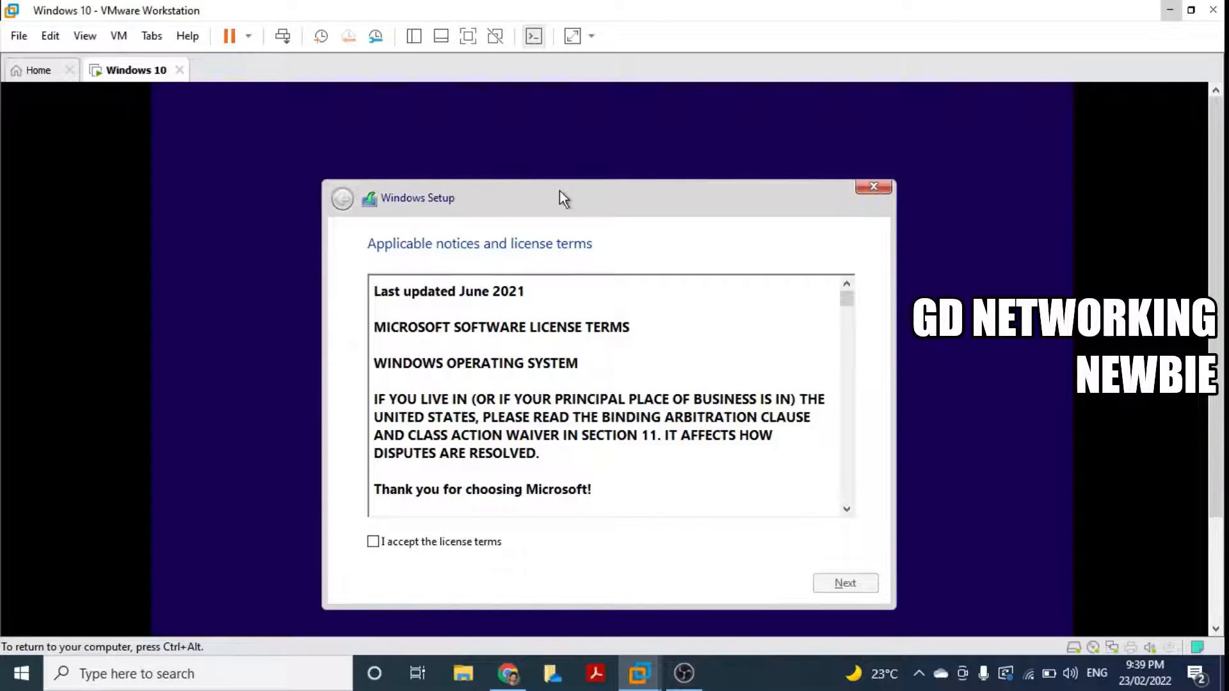
{"action": "left_click", "coordinate": [373, 542]}
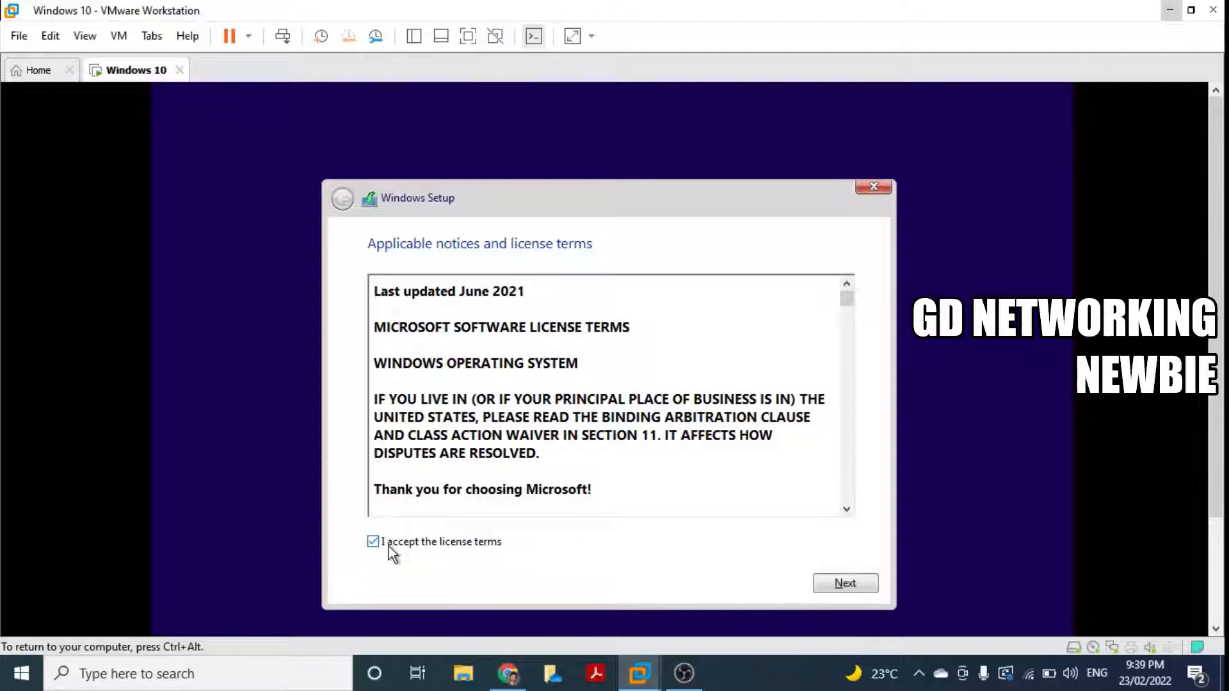
{"action": "left_click", "coordinate": [830, 582]}
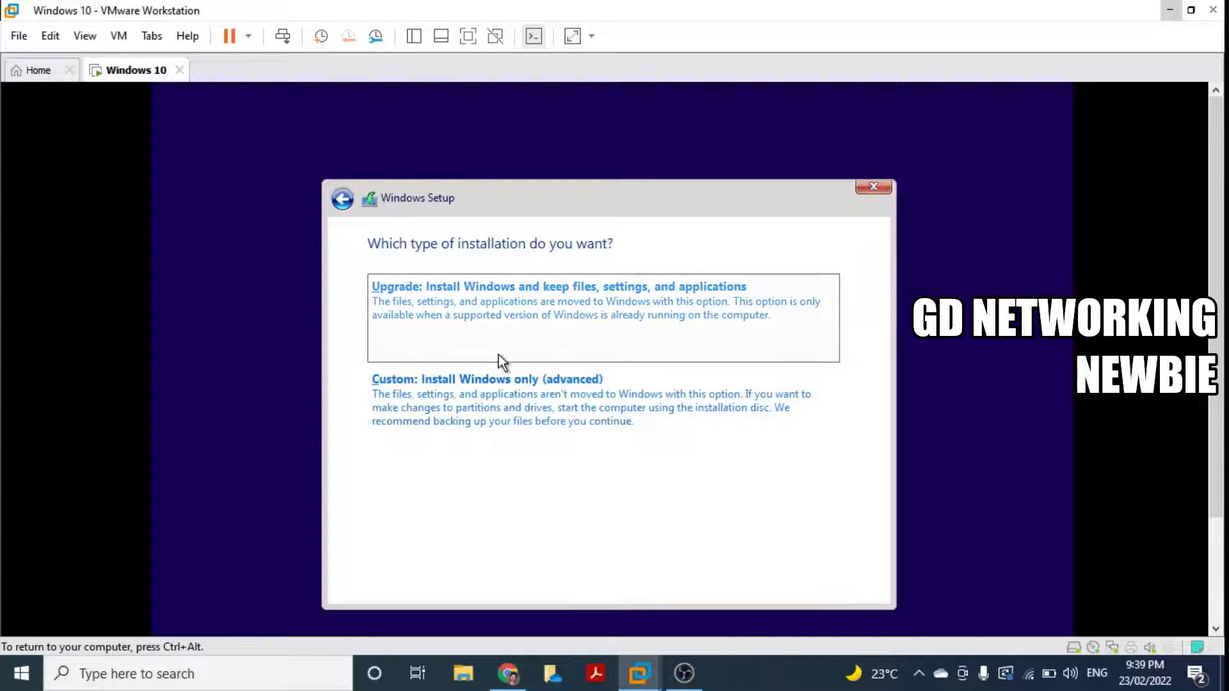
{"action": "left_click", "coordinate": [480, 399]}
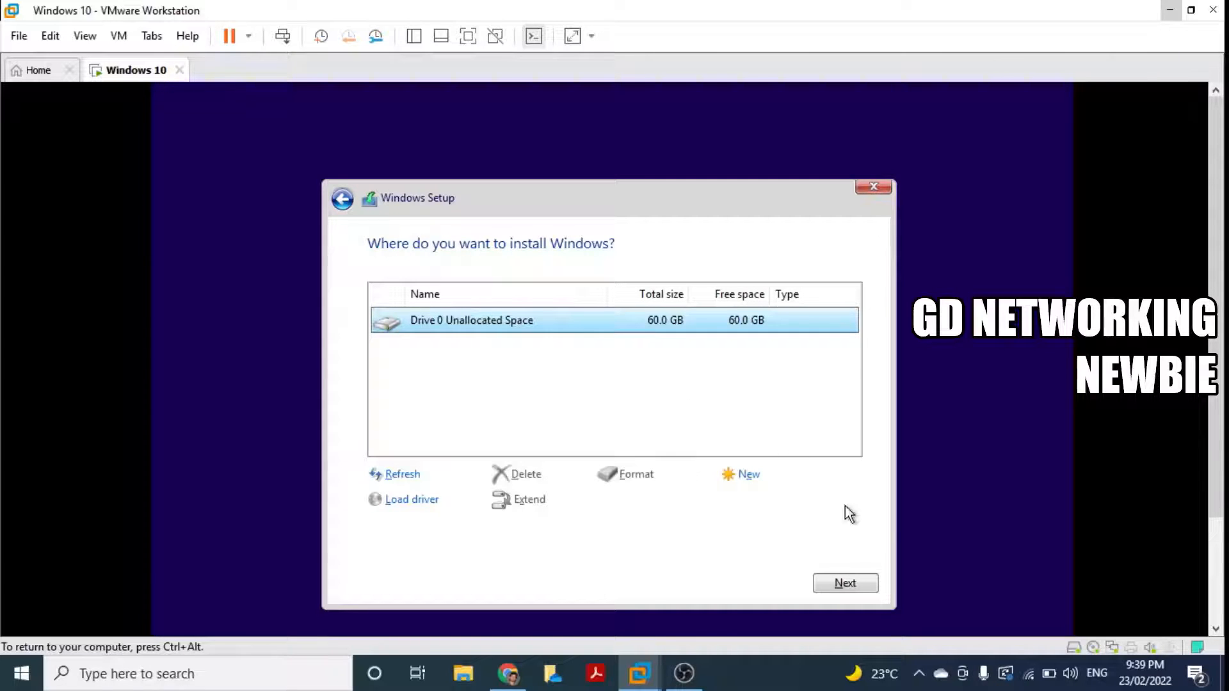
{"action": "left_click", "coordinate": [849, 585]}
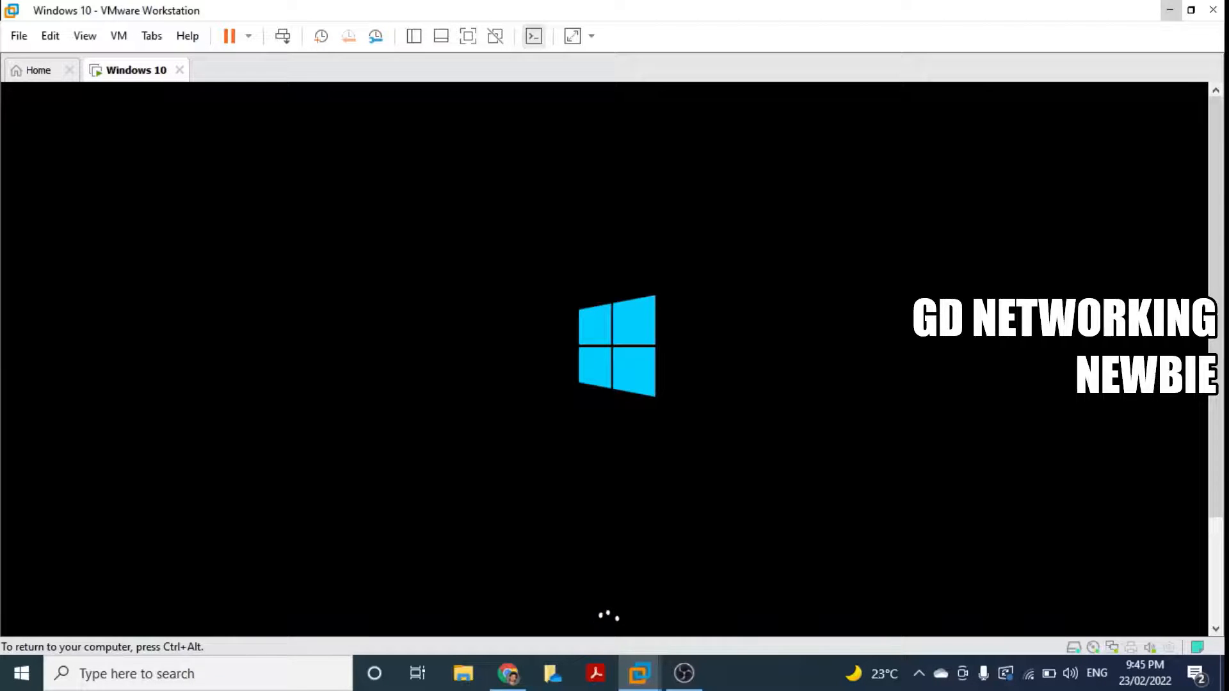
{"action": "key", "text": "ctrl+alt"}
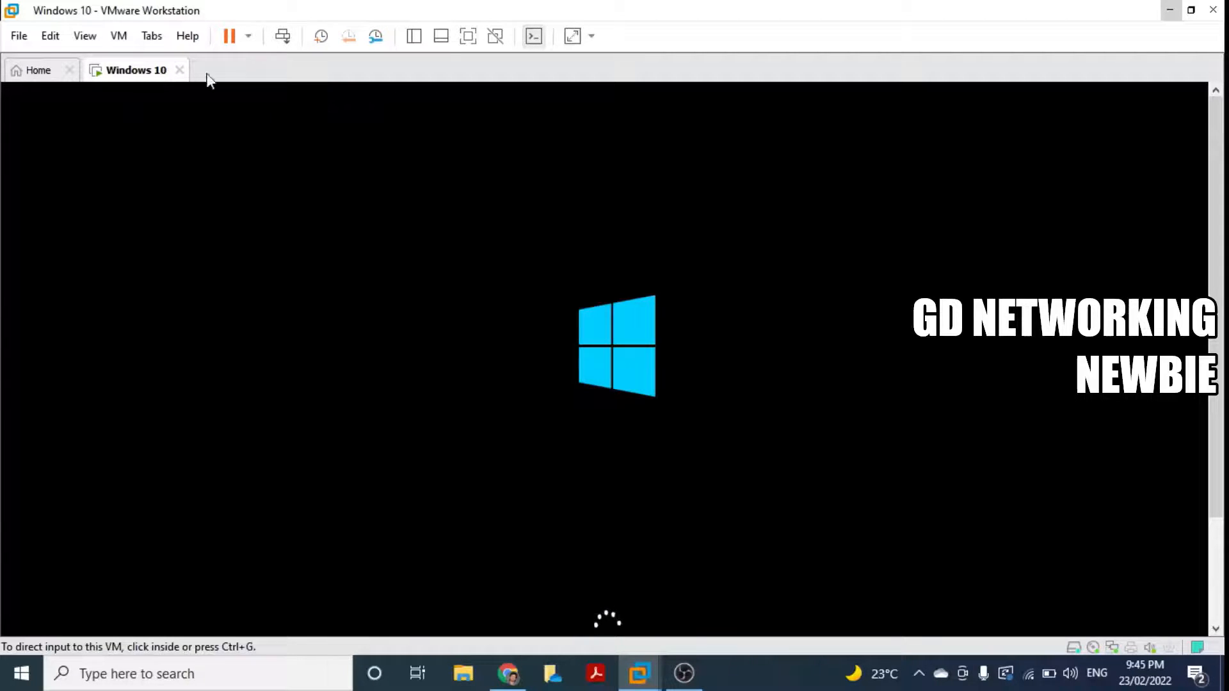
{"action": "left_click", "coordinate": [86, 36]}
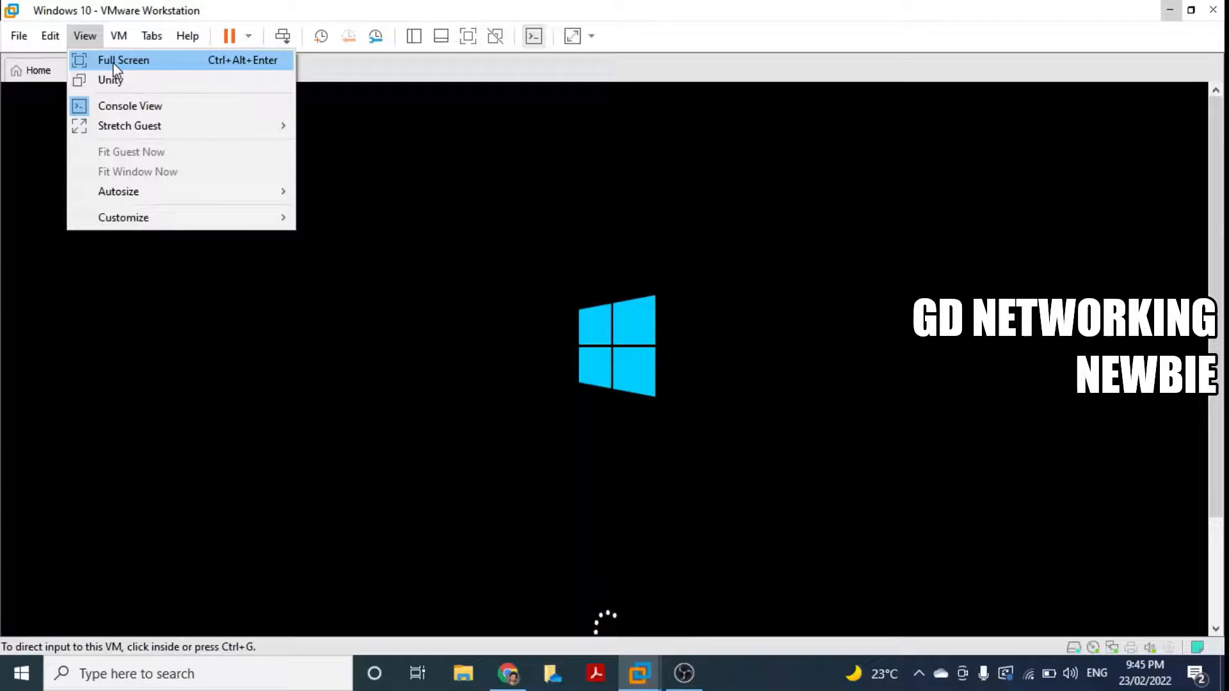
{"action": "left_click", "coordinate": [112, 63]}
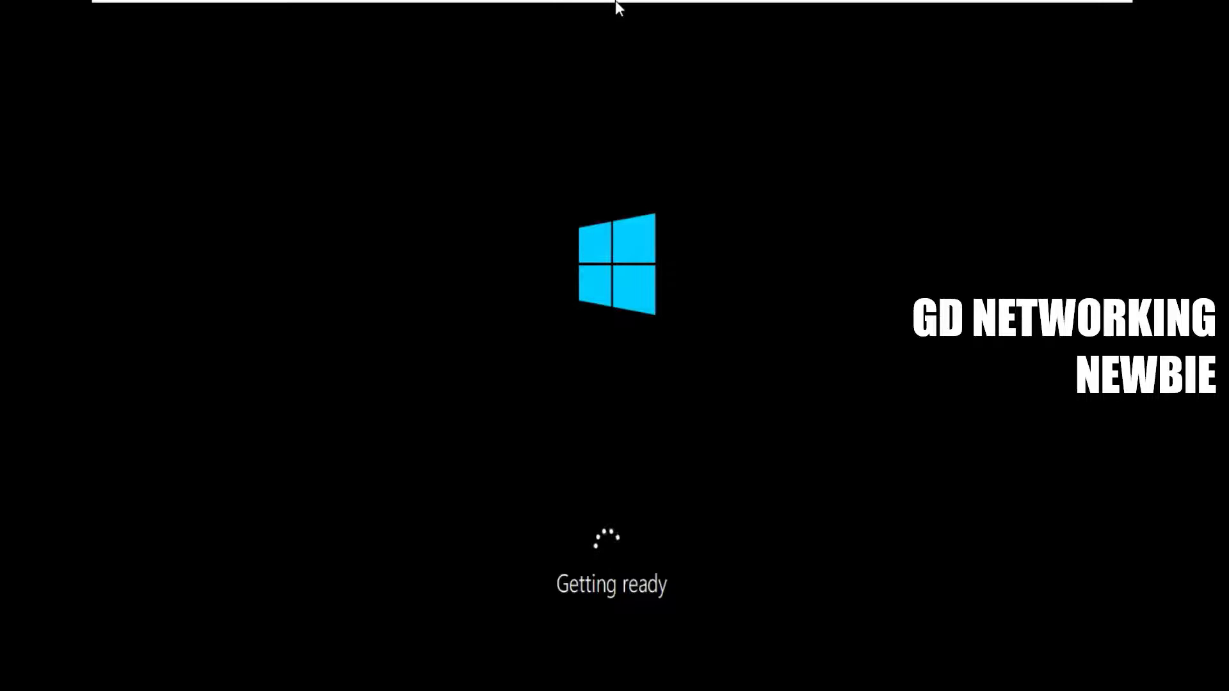
{"action": "mouse_move", "coordinate": [620, 1]}
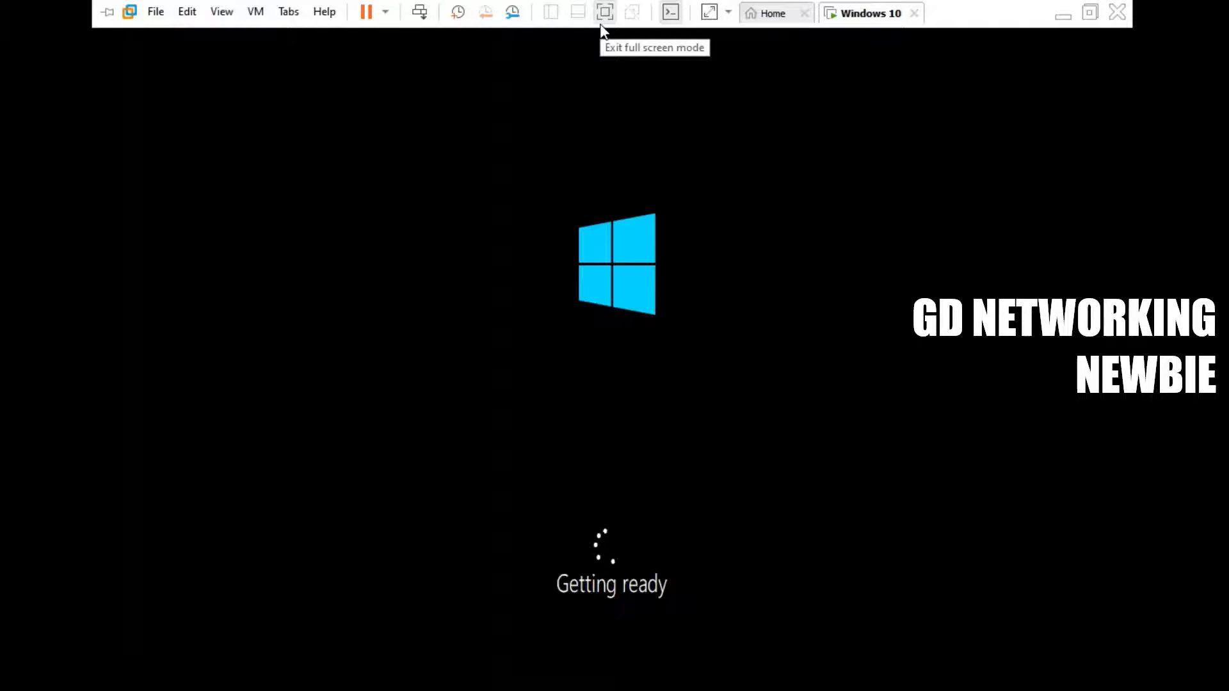
{"action": "left_click", "coordinate": [613, 33]}
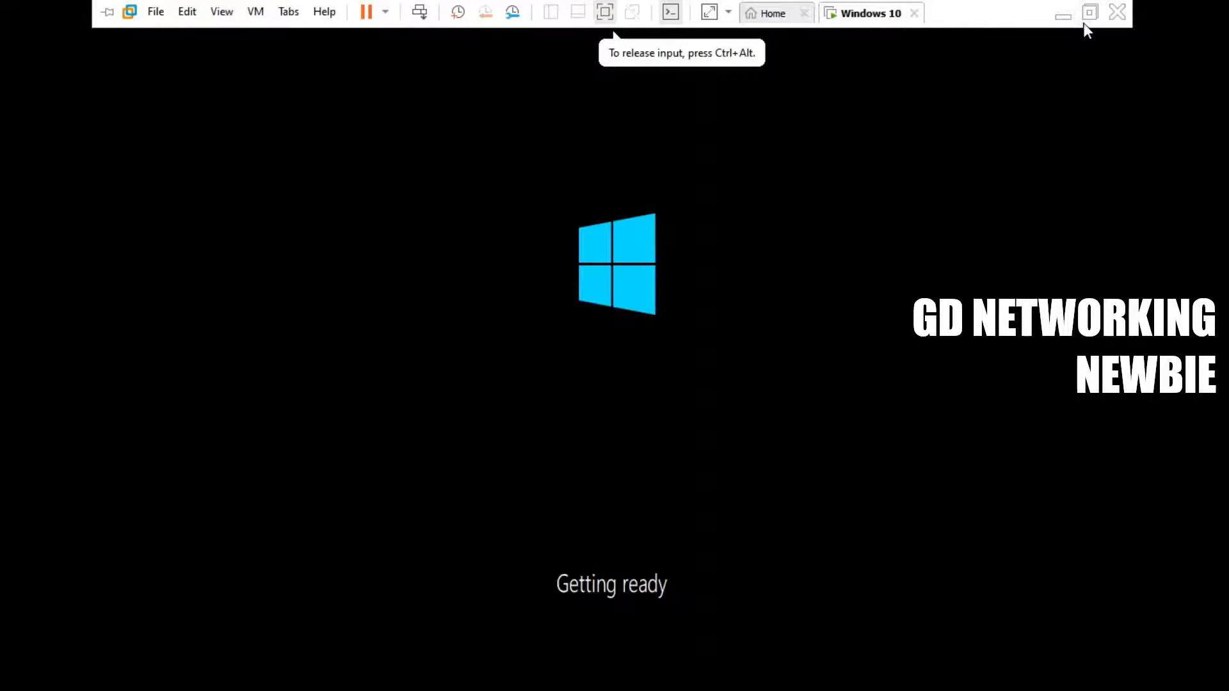
{"action": "left_click", "coordinate": [1090, 15]}
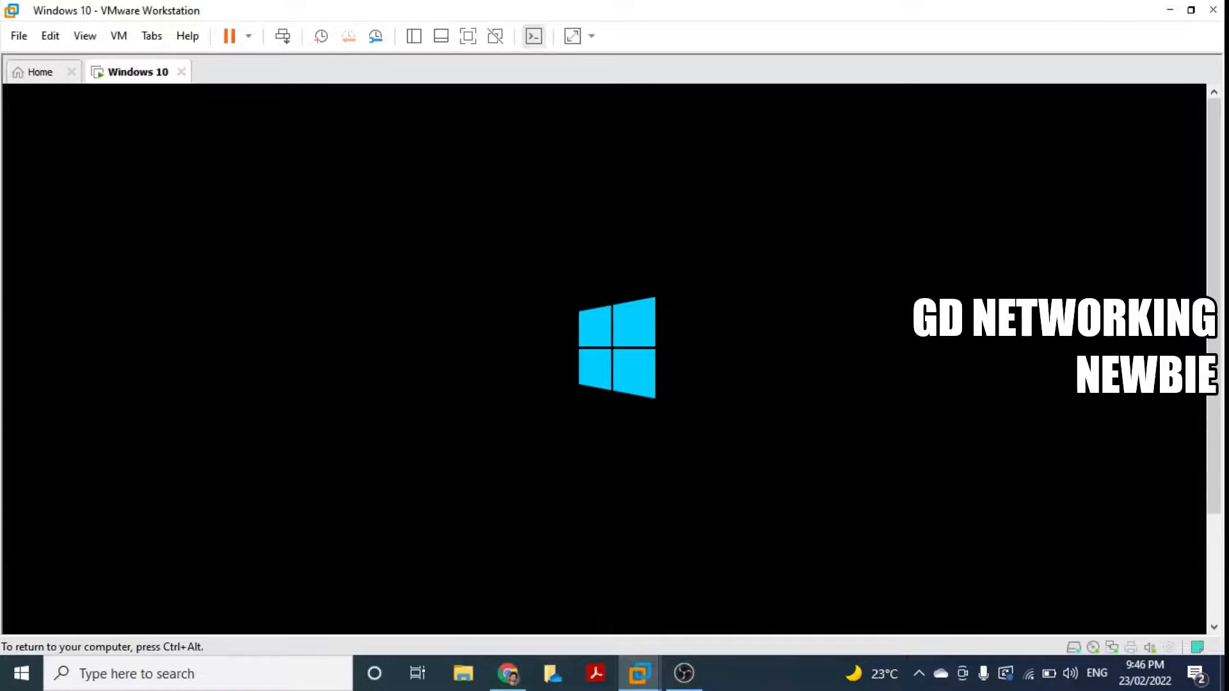
Step: Let Windows installation continue until the region screen shows United States selected
{"action": "key", "text": "ctrl+g"}
{"action": "key", "text": "ctrl+alt"}
{"action": "left_click_drag", "start_coordinate": [1222, 345], "coordinate": [1219, 401]}
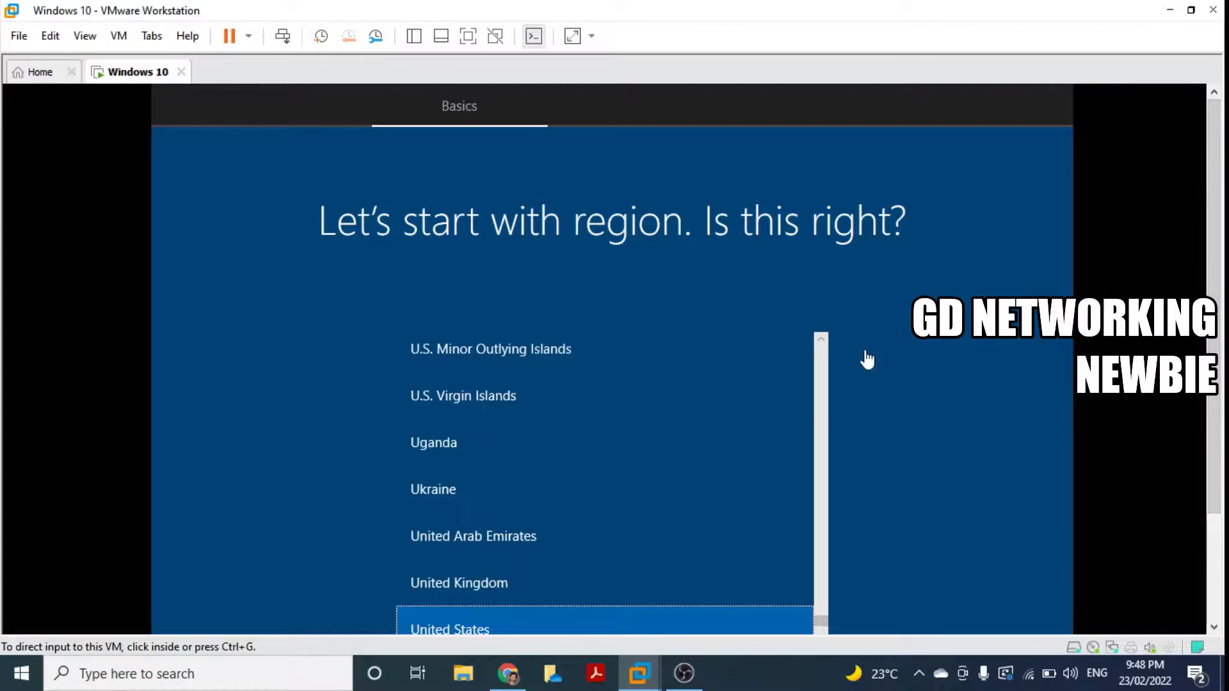
Step: Confirm United States as region and US keyboard layout, skipping a second layout
{"action": "left_click_drag", "start_coordinate": [1216, 443], "coordinate": [1217, 520]}
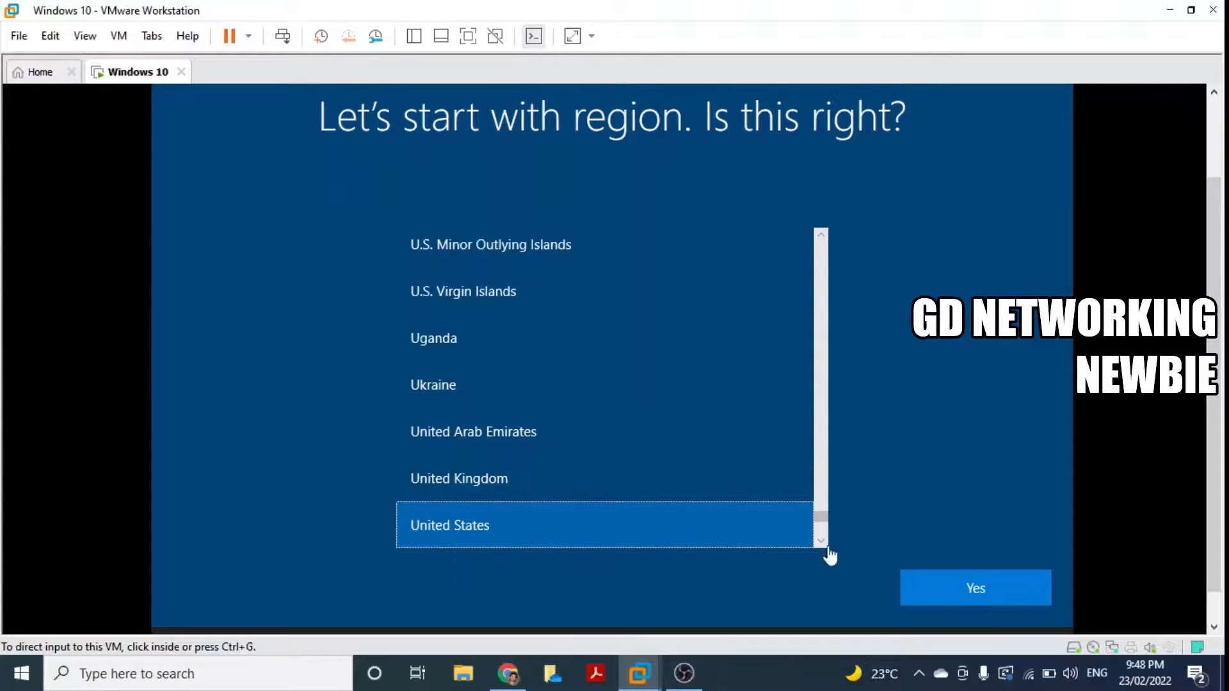
{"action": "left_click", "coordinate": [986, 592]}
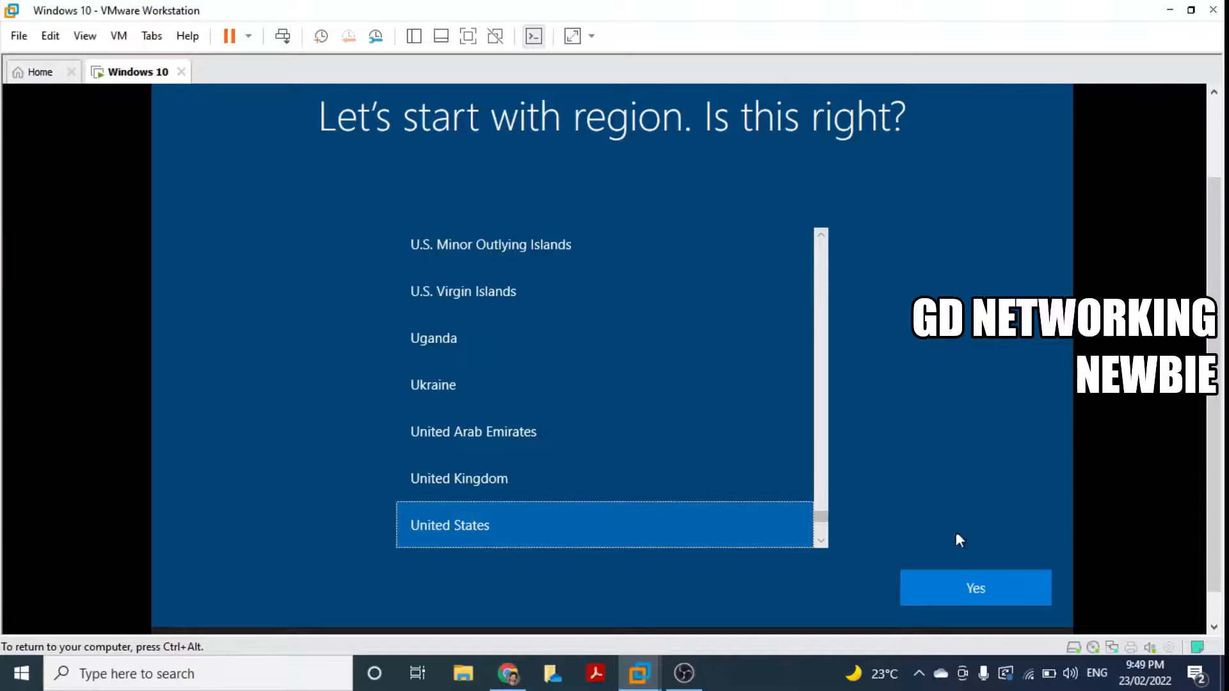
{"action": "left_click", "coordinate": [960, 581]}
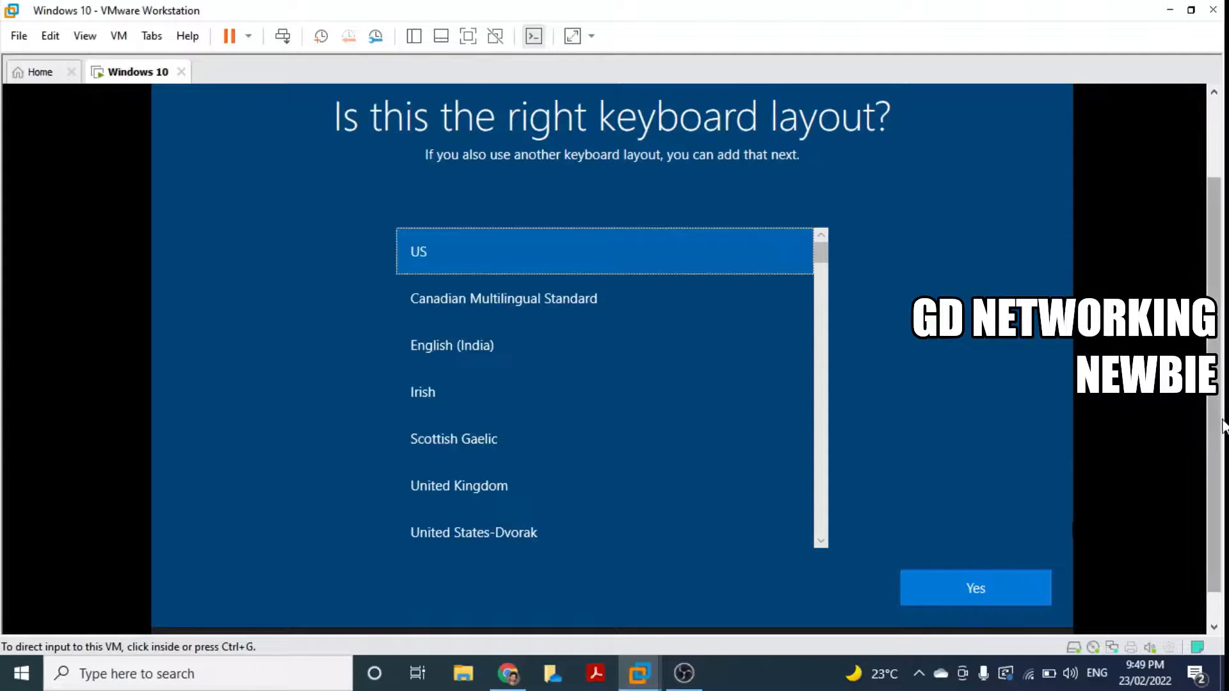
{"action": "scroll", "coordinate": [1219, 474], "scroll_direction": "down", "scroll_amount": 1}
{"action": "left_click", "coordinate": [1024, 555]}
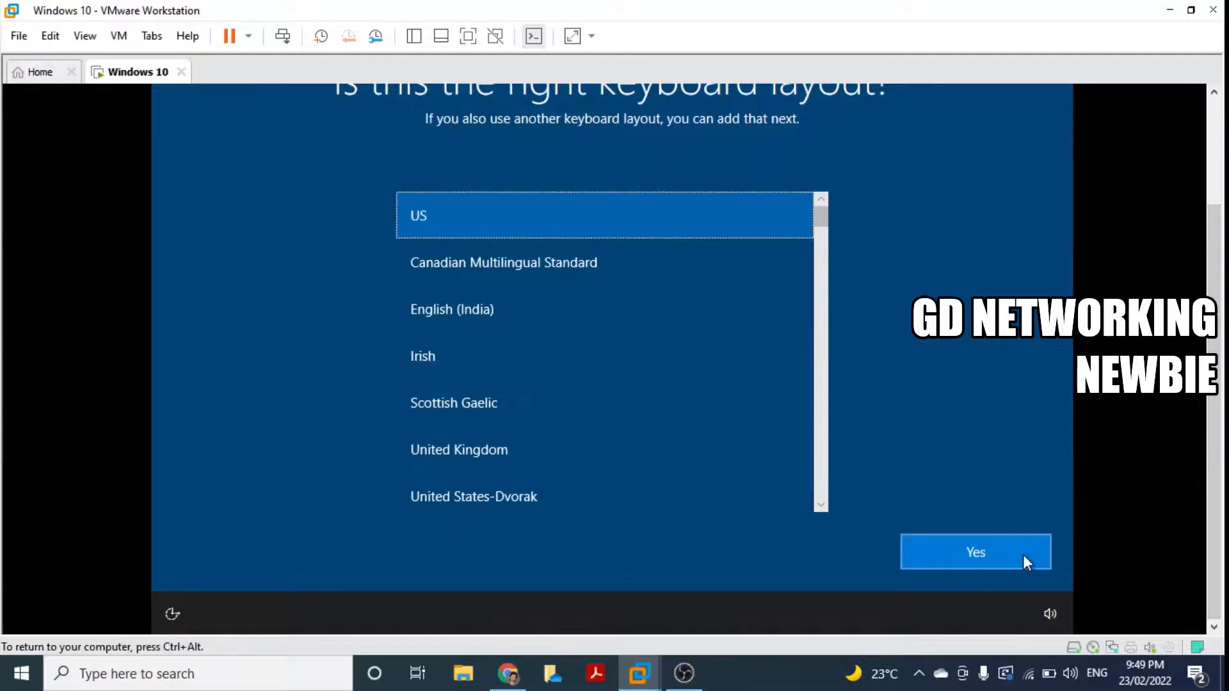
{"action": "left_click", "coordinate": [985, 559]}
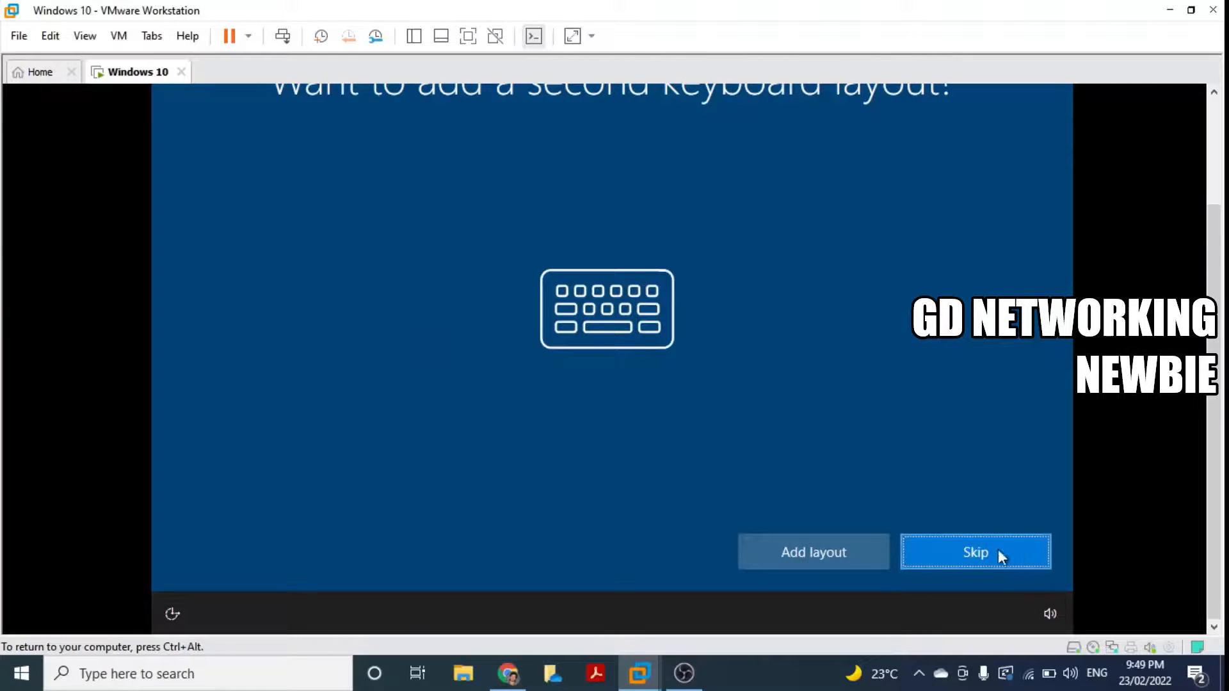
{"action": "left_click", "coordinate": [996, 556]}
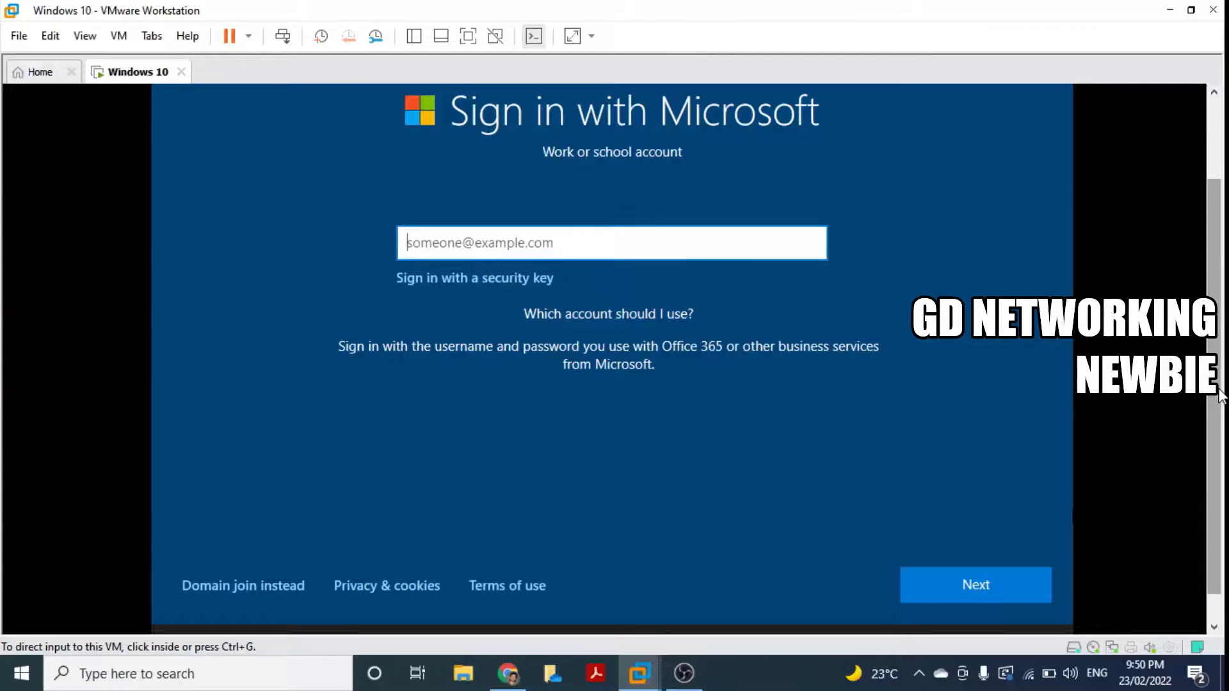
Step: Choose Domain join instead and name the local offline account 'Newbie'
{"action": "left_click", "coordinate": [689, 375]}
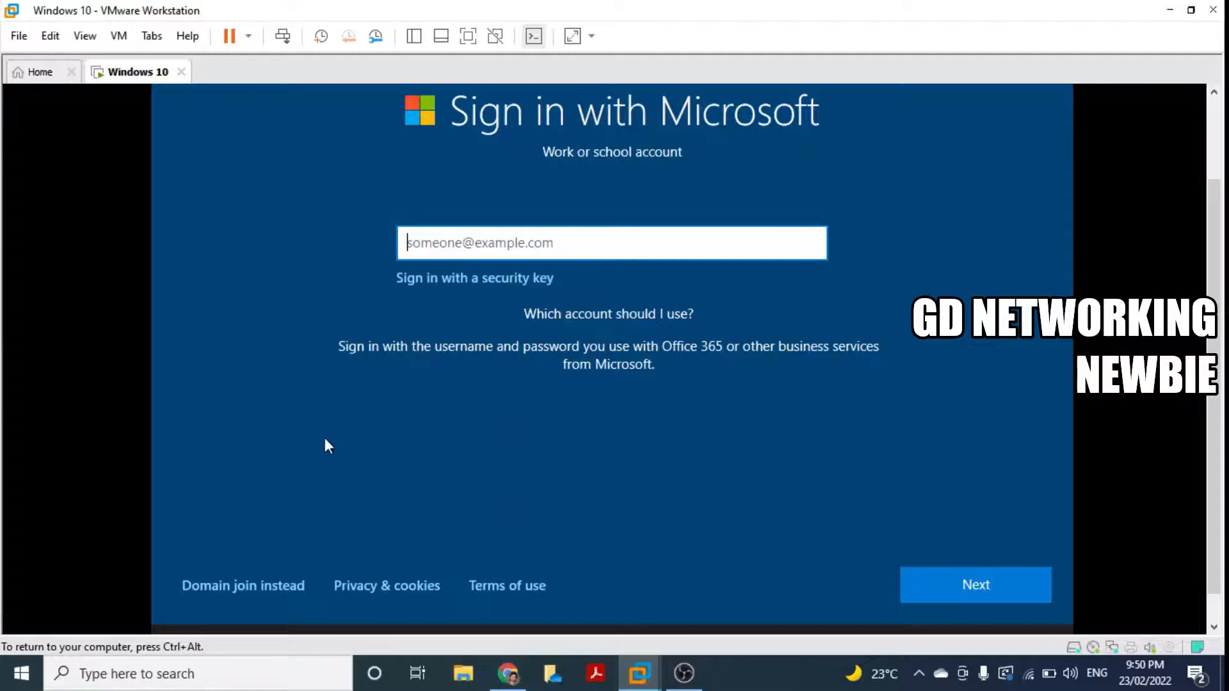
{"action": "left_click", "coordinate": [262, 588]}
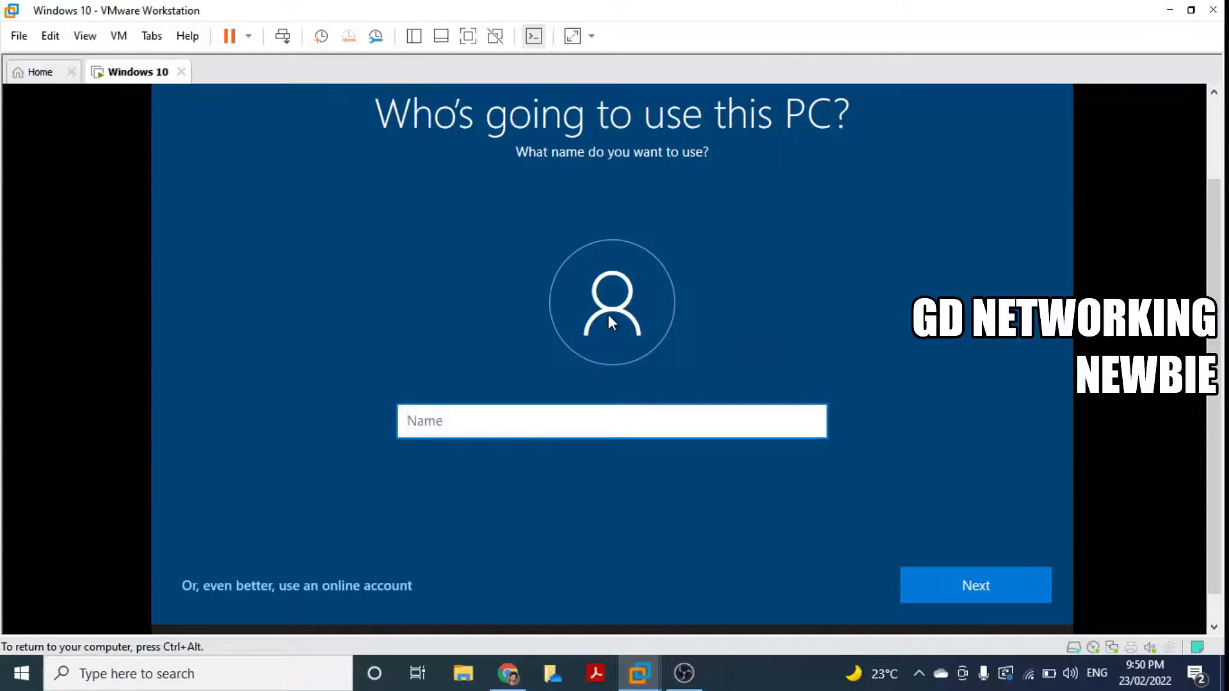
{"action": "mouse_move", "coordinate": [1220, 219]}
{"action": "left_mouse_down"}
{"action": "mouse_move", "coordinate": [1219, 191]}
{"action": "mouse_move", "coordinate": [1222, 202]}
{"action": "left_mouse_up"}
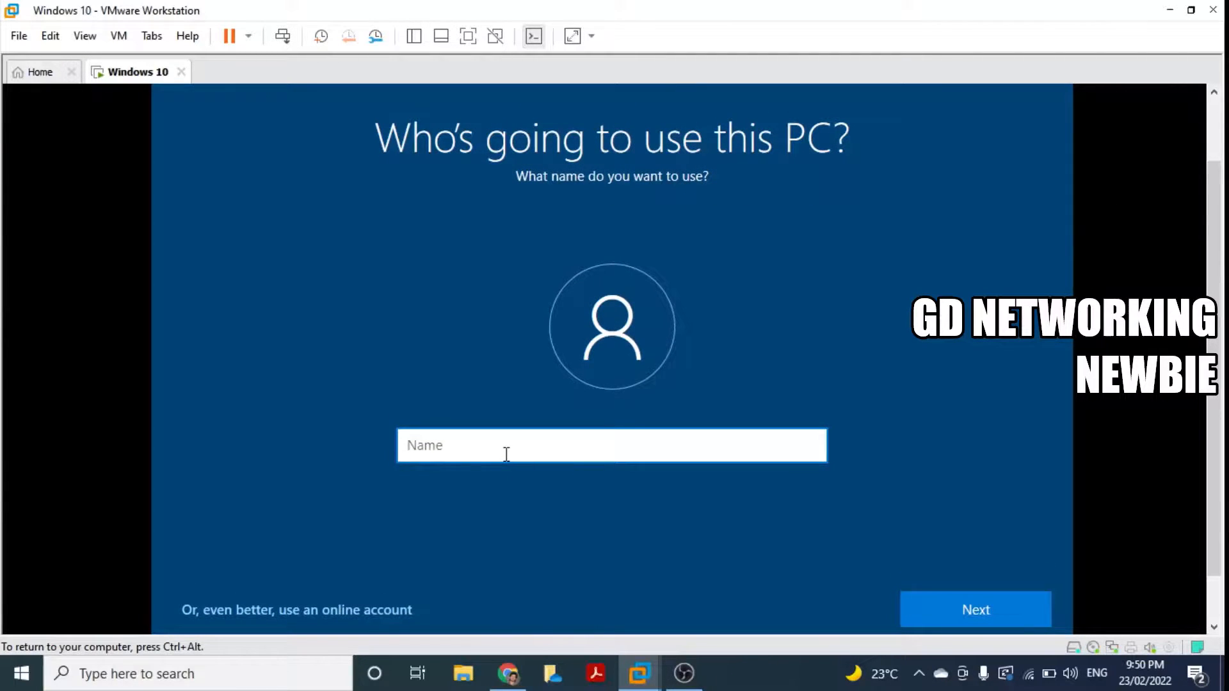
{"action": "type", "text": "Newbie"}
{"action": "left_click", "coordinate": [929, 605]}
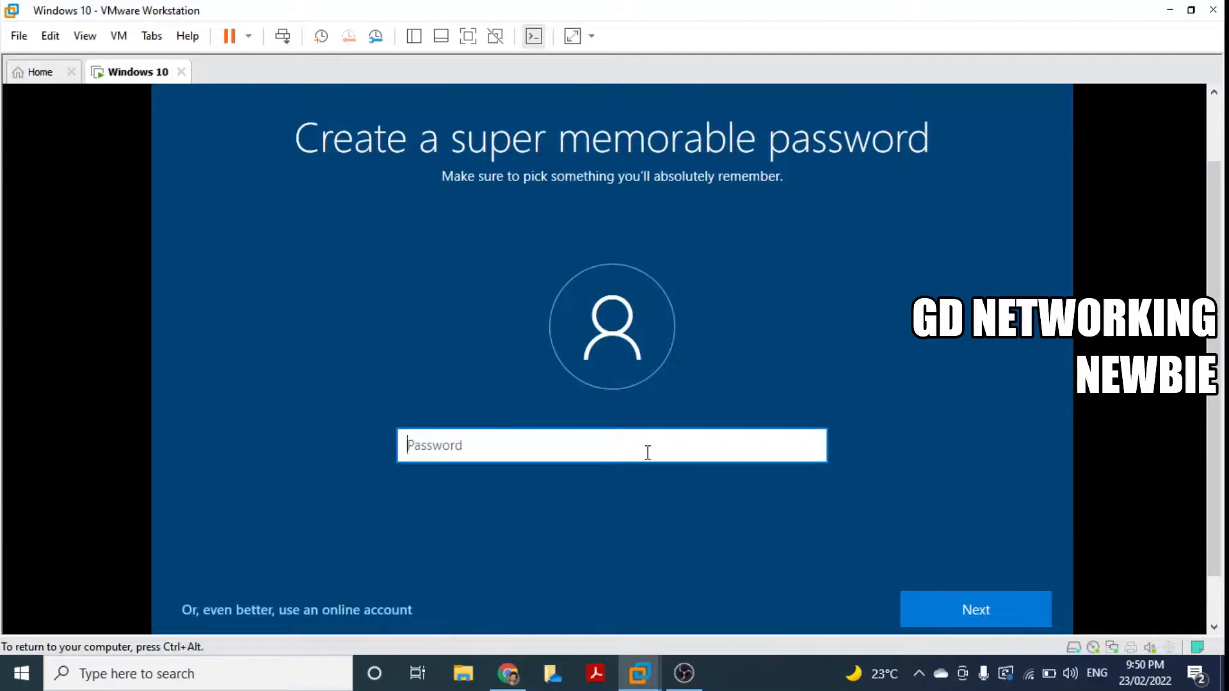
Step: Enter the account password and confirm it
{"action": "type", "text": "123456"}
{"action": "left_click", "coordinate": [965, 597]}
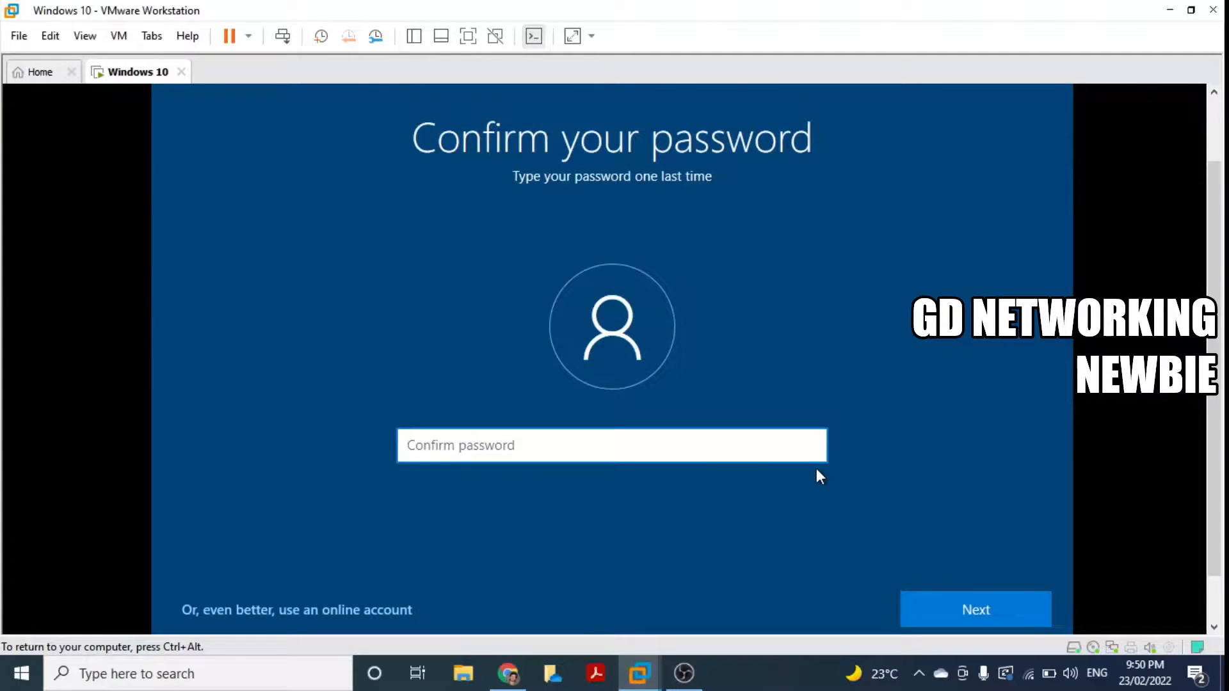
{"action": "type", "text": "1234"}
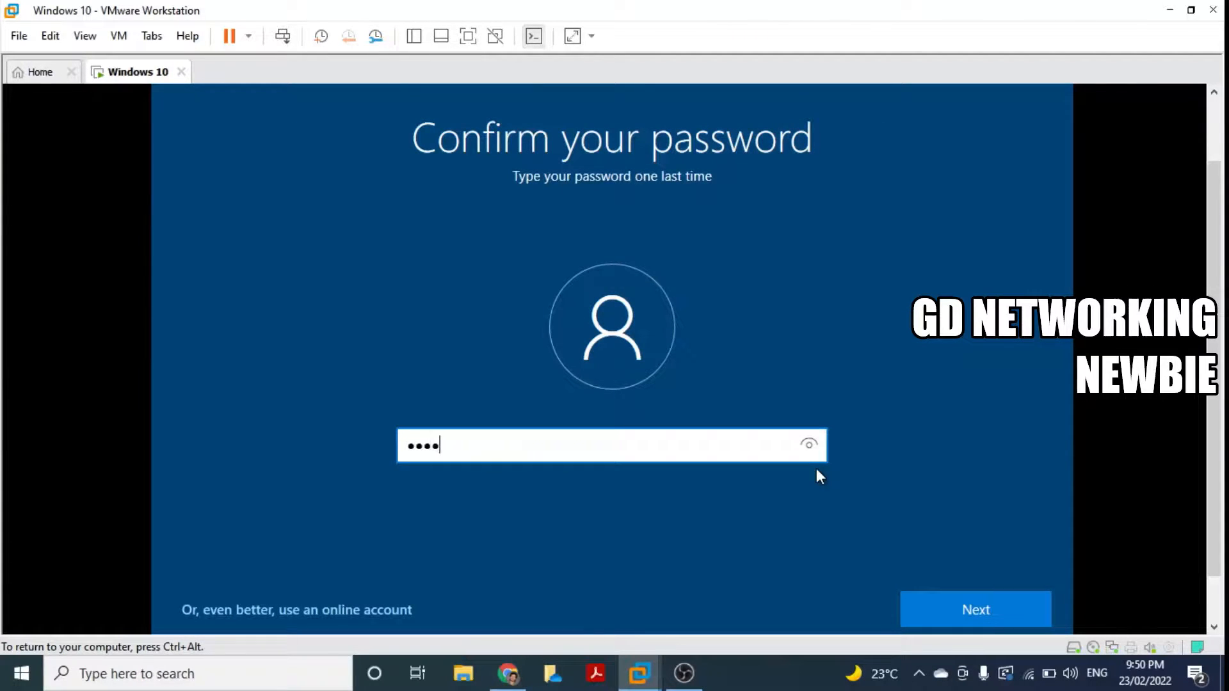
{"action": "type", "text": "56"}
{"action": "left_click", "coordinate": [1025, 602]}
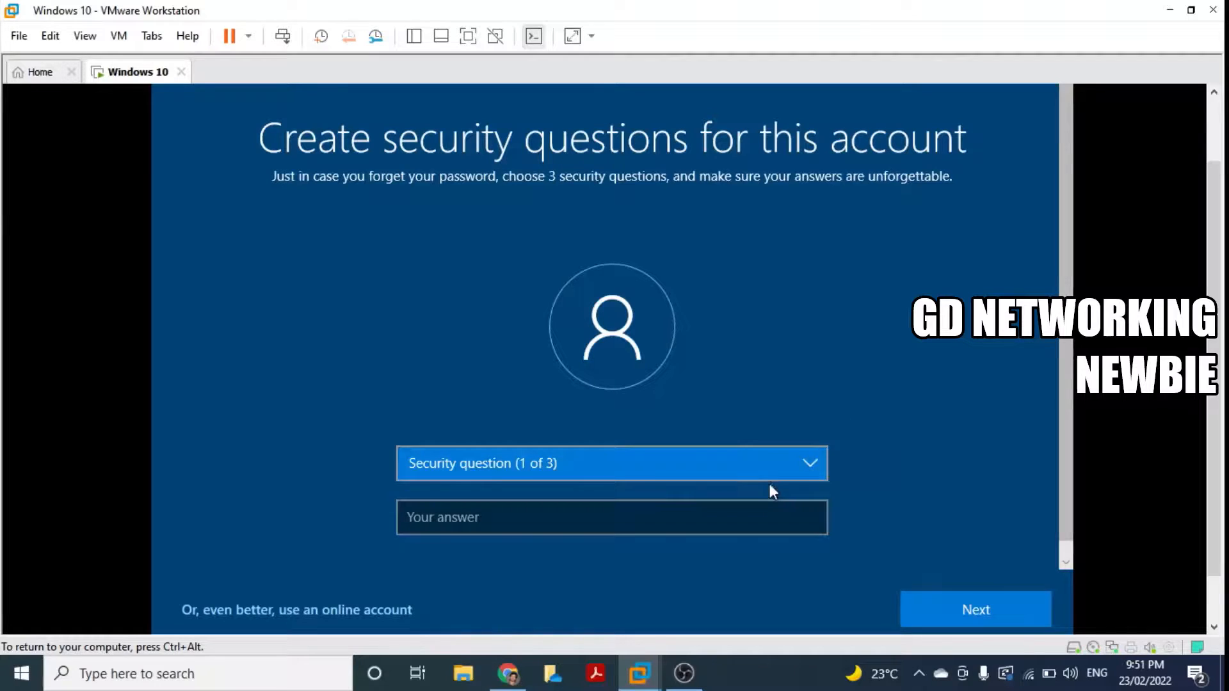
Step: Pick the first pet's name security question and enter an answer
{"action": "left_click", "coordinate": [781, 470]}
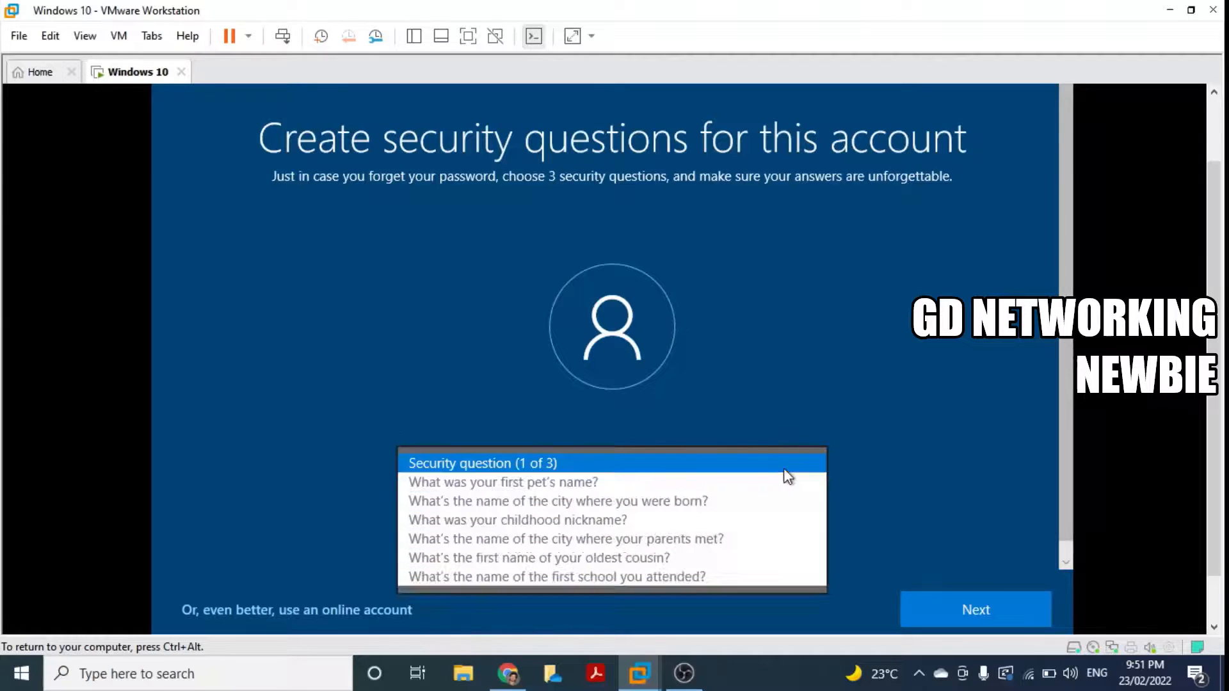
{"action": "left_click", "coordinate": [742, 490]}
{"action": "left_click", "coordinate": [607, 519]}
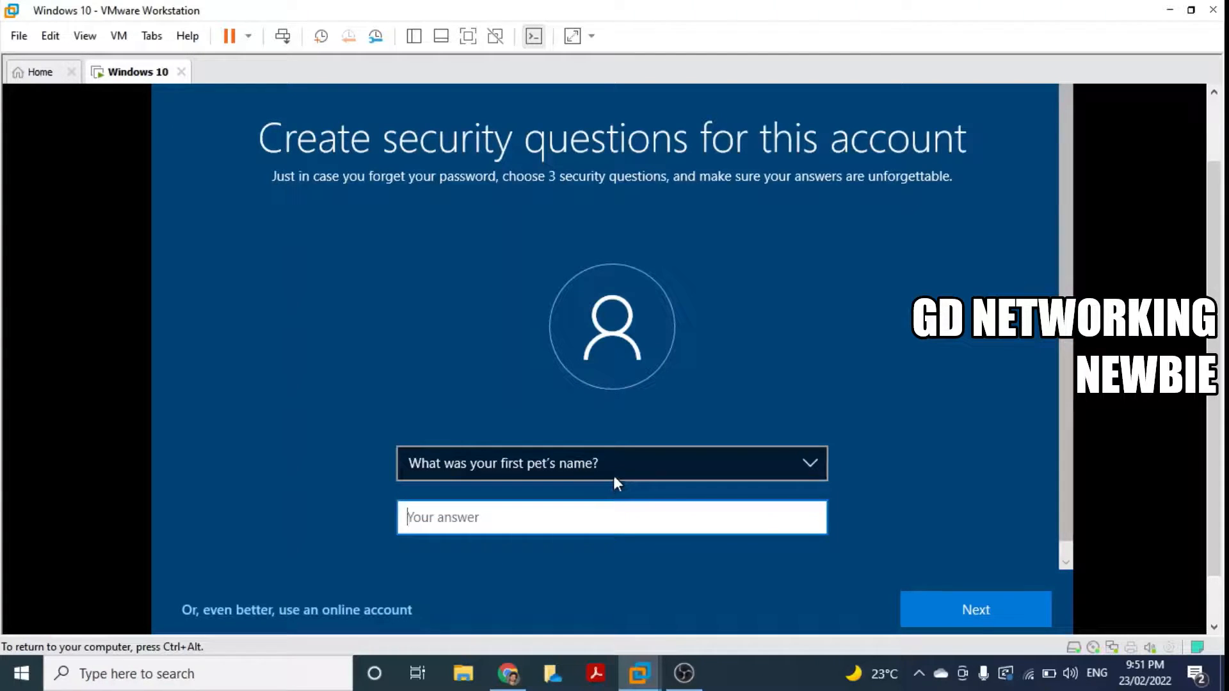
{"action": "type", "text": "nice"}
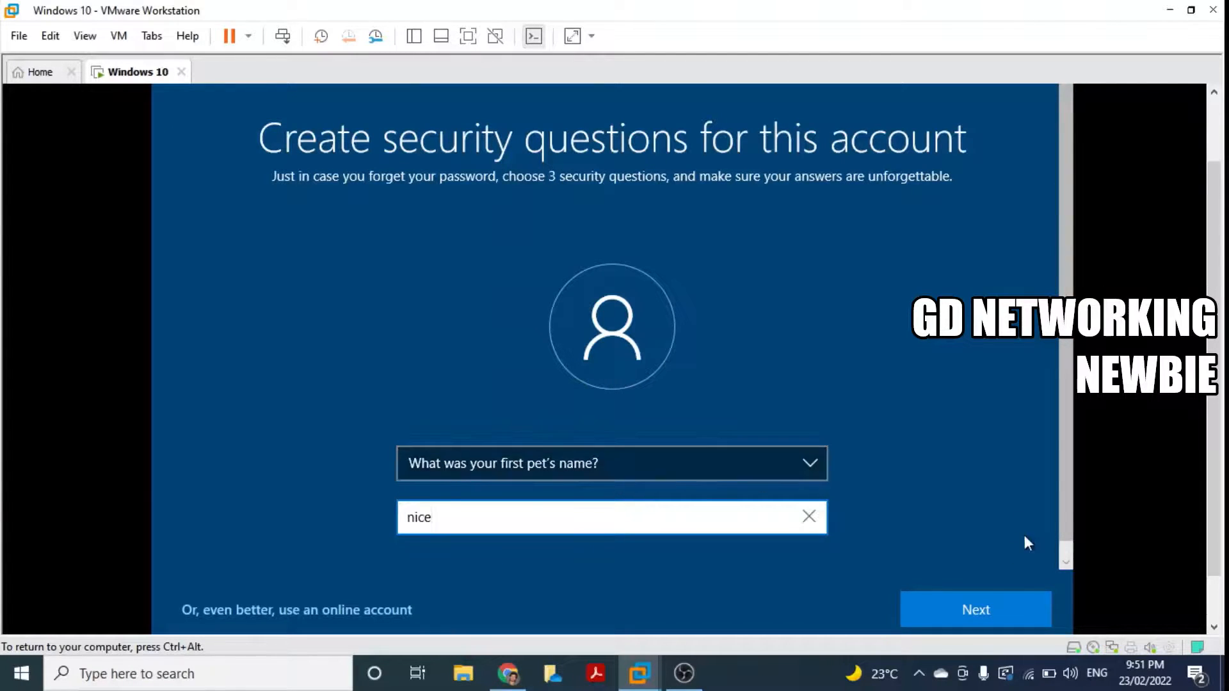
{"action": "left_click", "coordinate": [1001, 612]}
Step: Pick the childhood nickname security question and enter an answer
{"action": "left_click", "coordinate": [804, 474]}
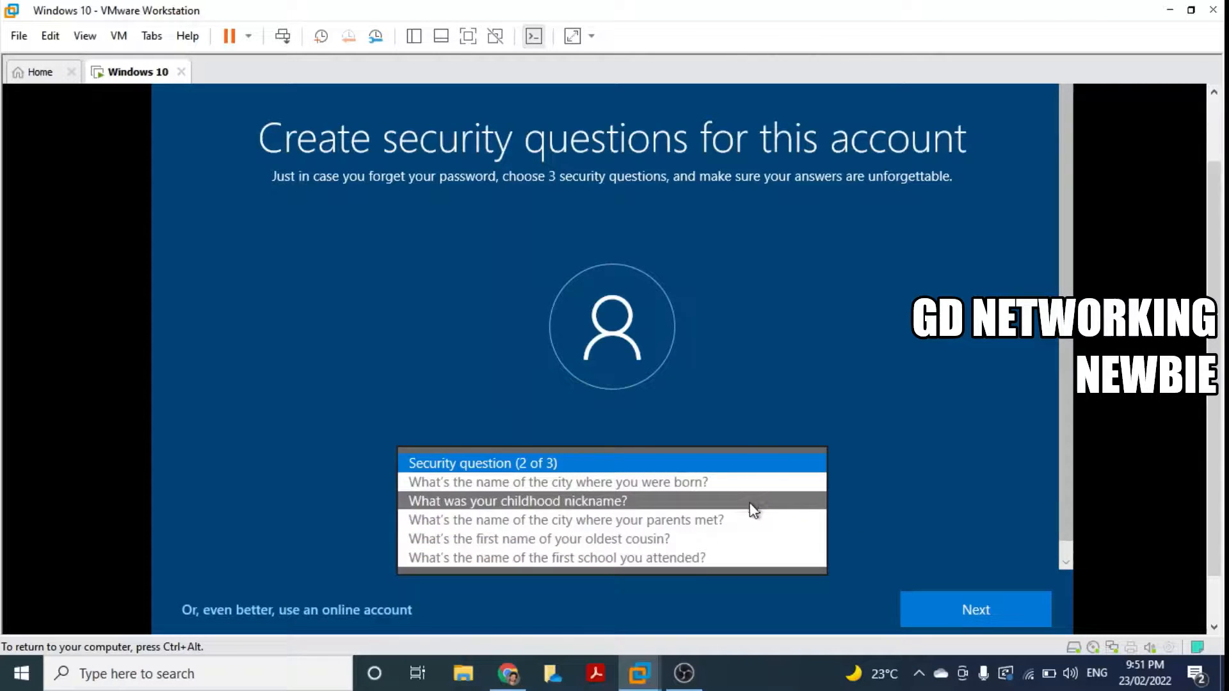
{"action": "left_click", "coordinate": [736, 506]}
{"action": "left_click", "coordinate": [622, 517]}
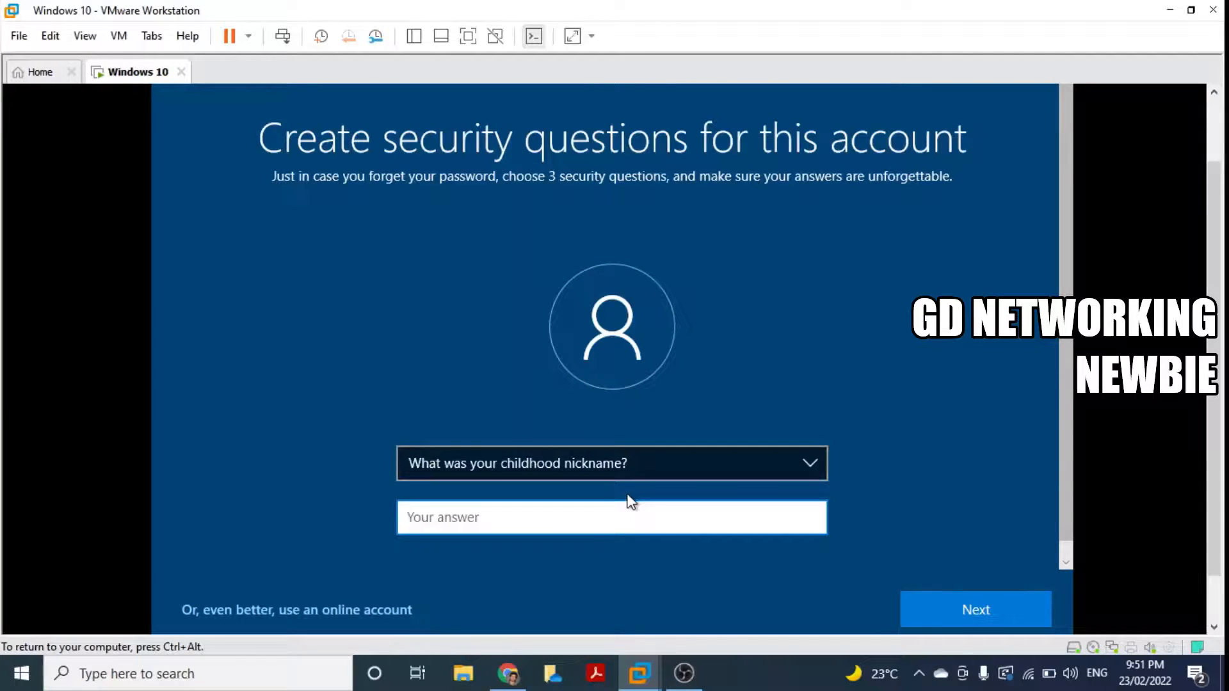
{"action": "type", "text": "nice"}
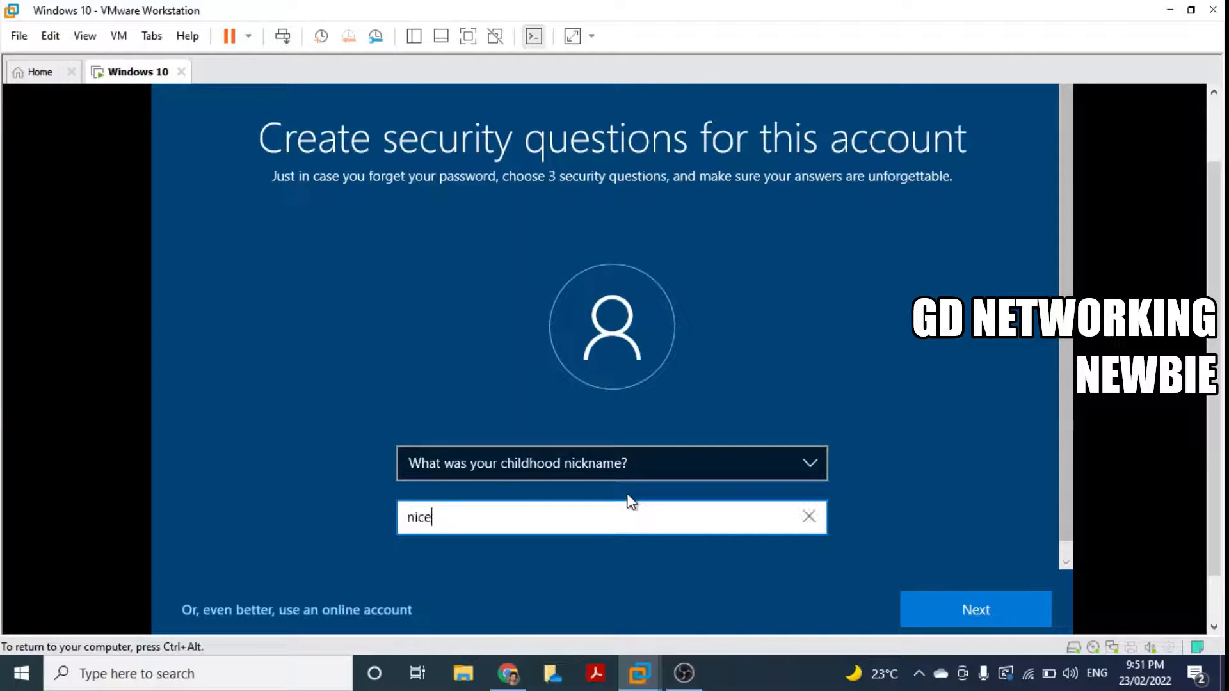
{"action": "left_click", "coordinate": [1004, 605]}
Step: Pick the oldest cousin security question, enter an answer, and submit
{"action": "left_click", "coordinate": [821, 476]}
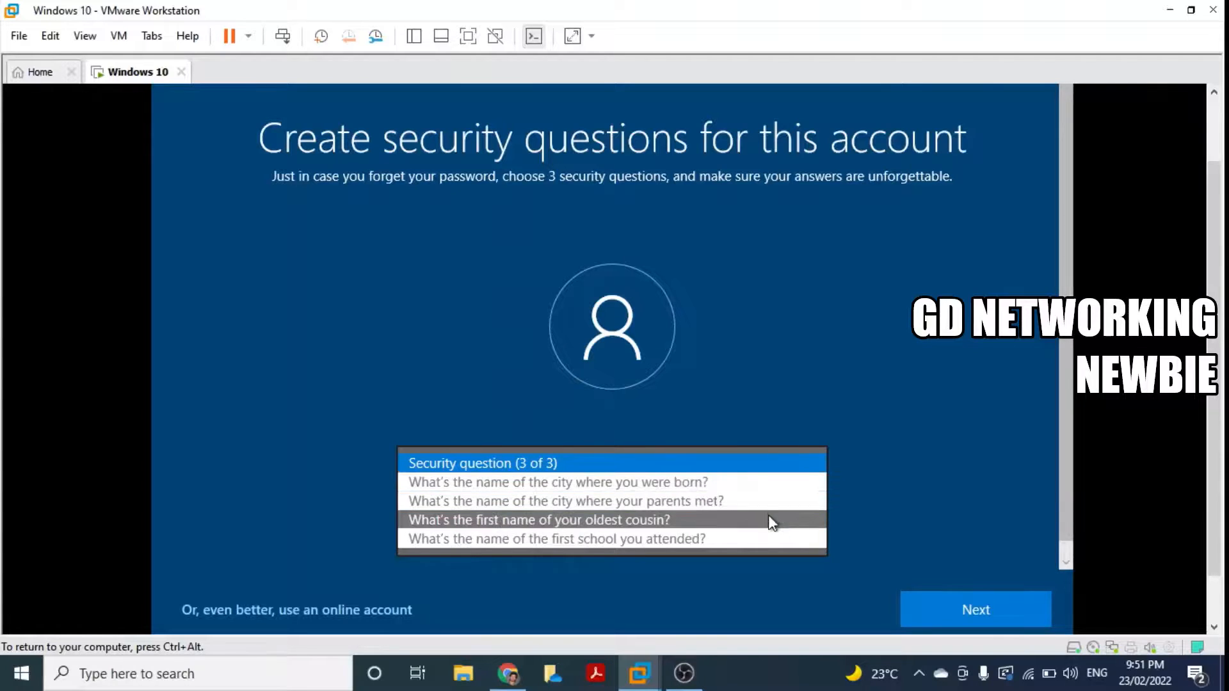
{"action": "left_click", "coordinate": [768, 520]}
{"action": "left_click", "coordinate": [731, 522]}
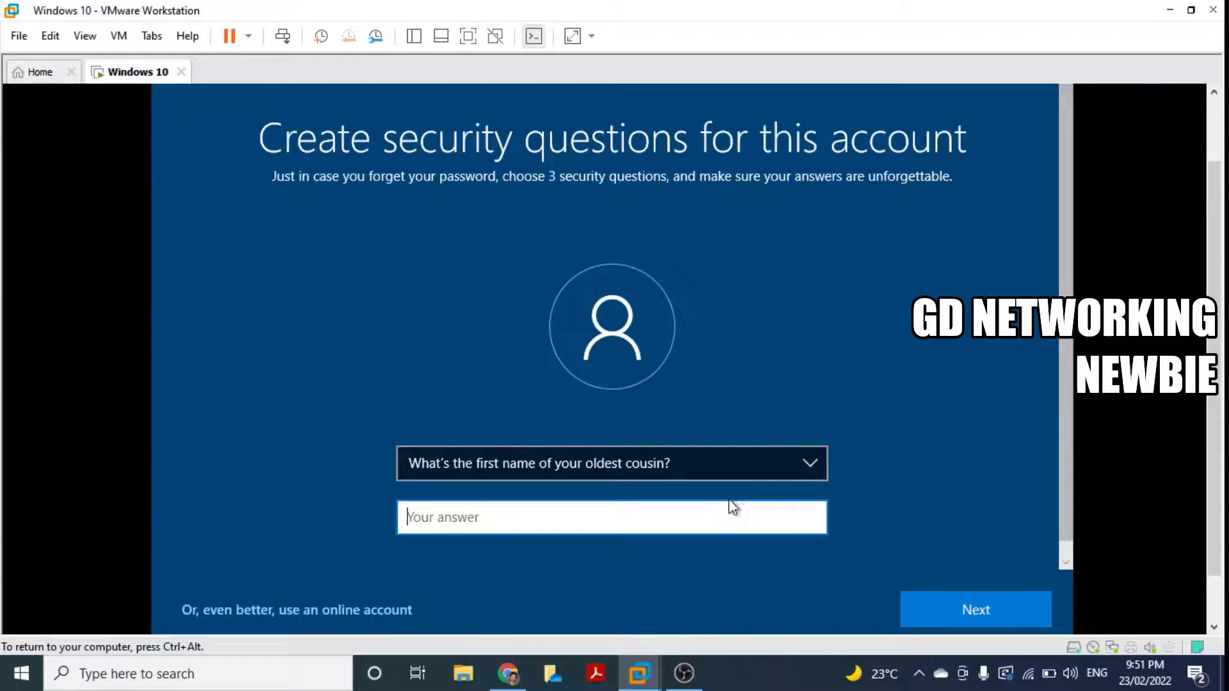
{"action": "type", "text": "nice"}
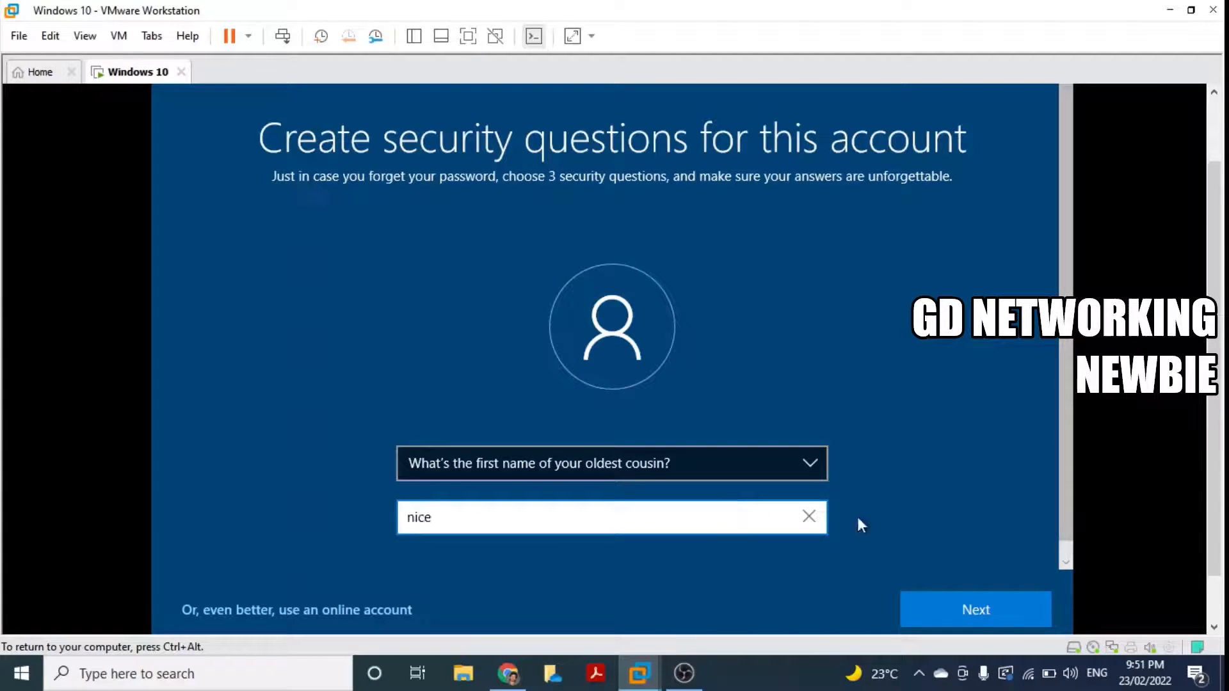
{"action": "left_click", "coordinate": [1009, 619]}
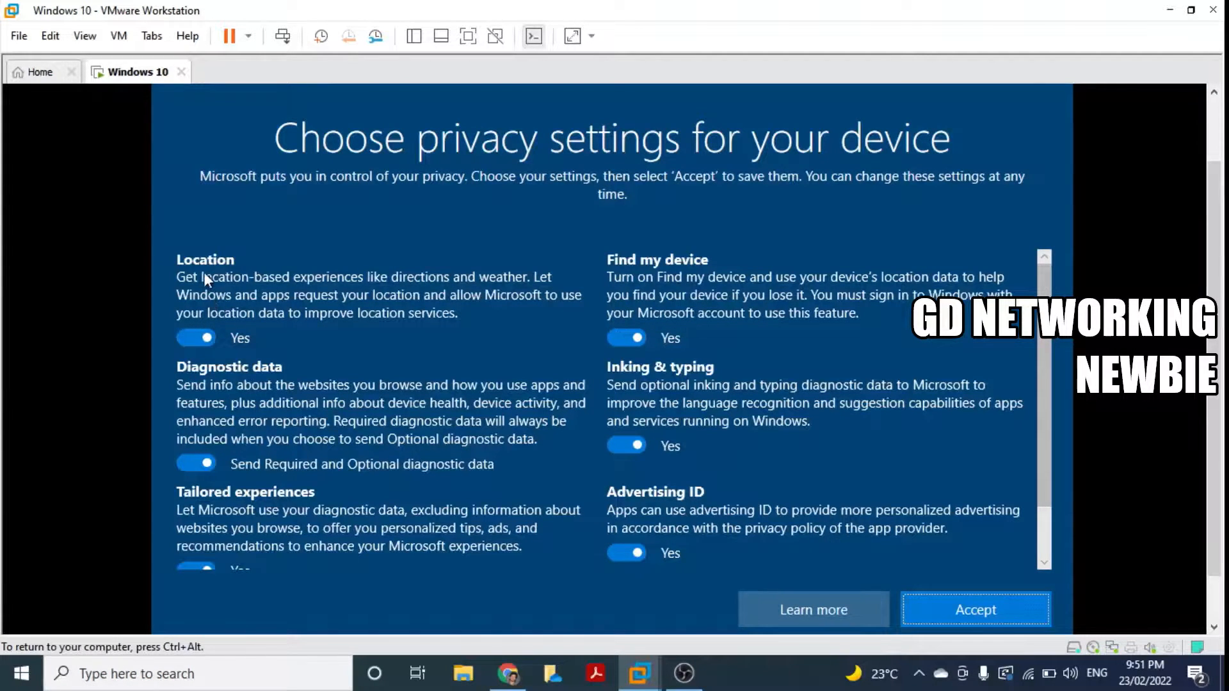
Step: Turn off Location, Find my device, Inking & typing, Tailored experiences, Advertising ID; set diagnostics Required only; accept
{"action": "left_click", "coordinate": [184, 344]}
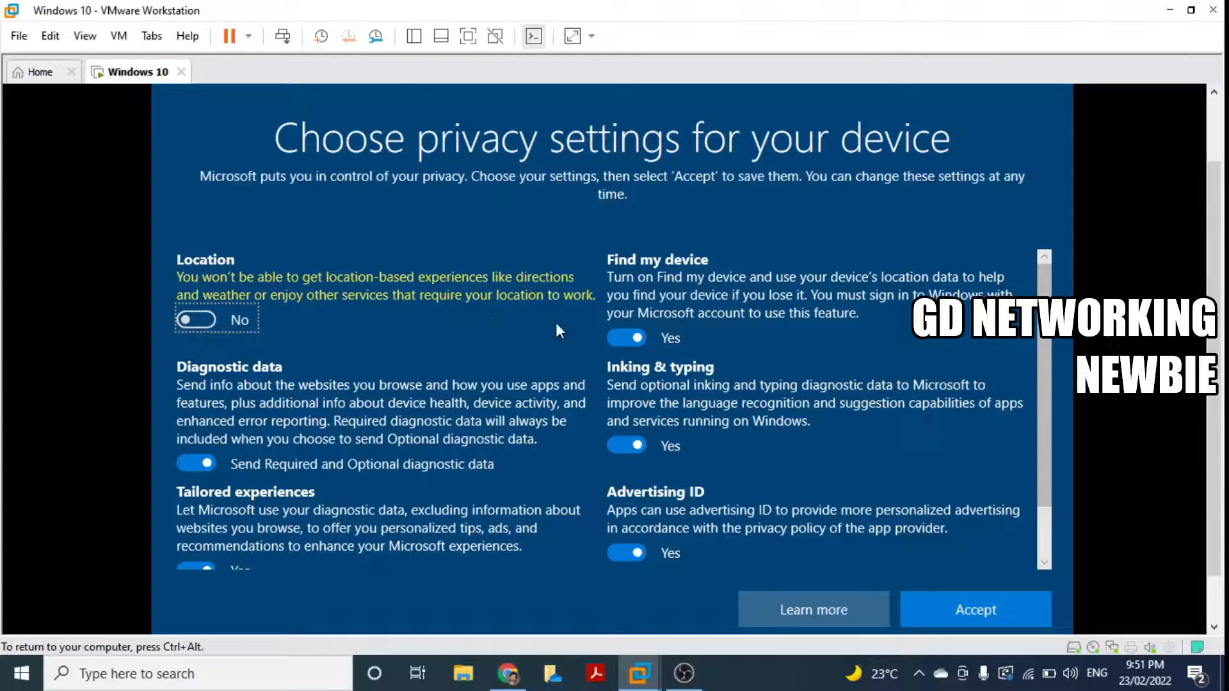
{"action": "left_click", "coordinate": [612, 335]}
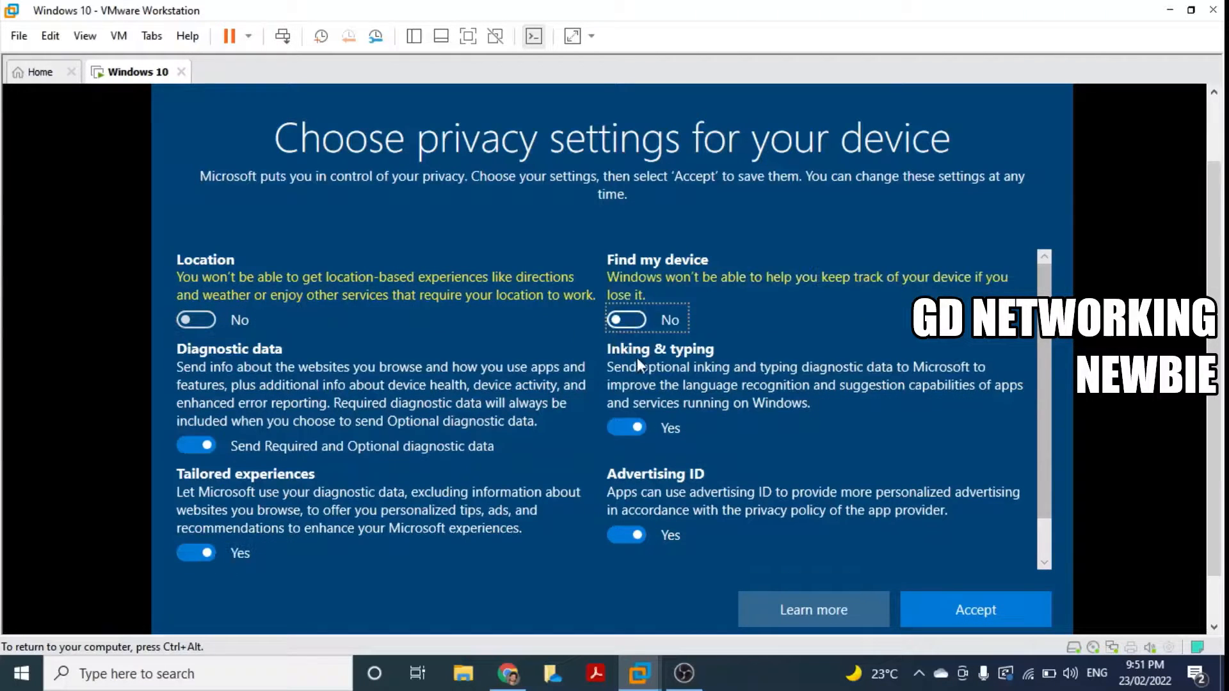
{"action": "left_click", "coordinate": [614, 428]}
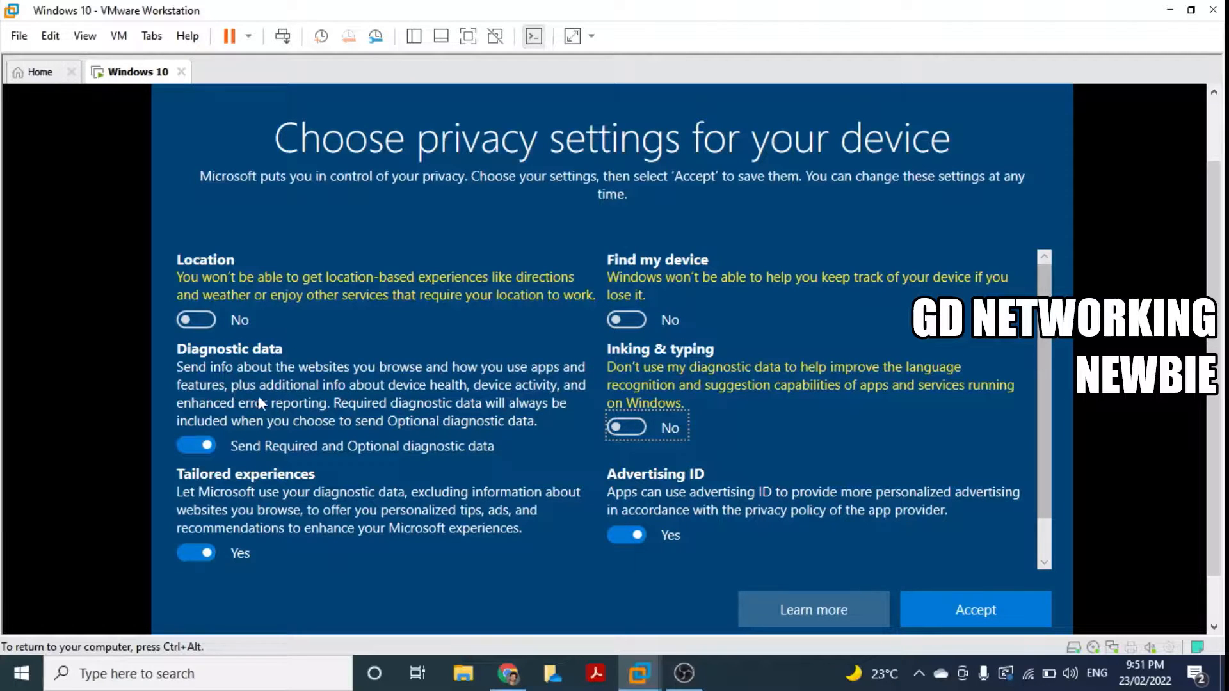
{"action": "left_click", "coordinate": [185, 443]}
{"action": "left_click", "coordinate": [187, 555]}
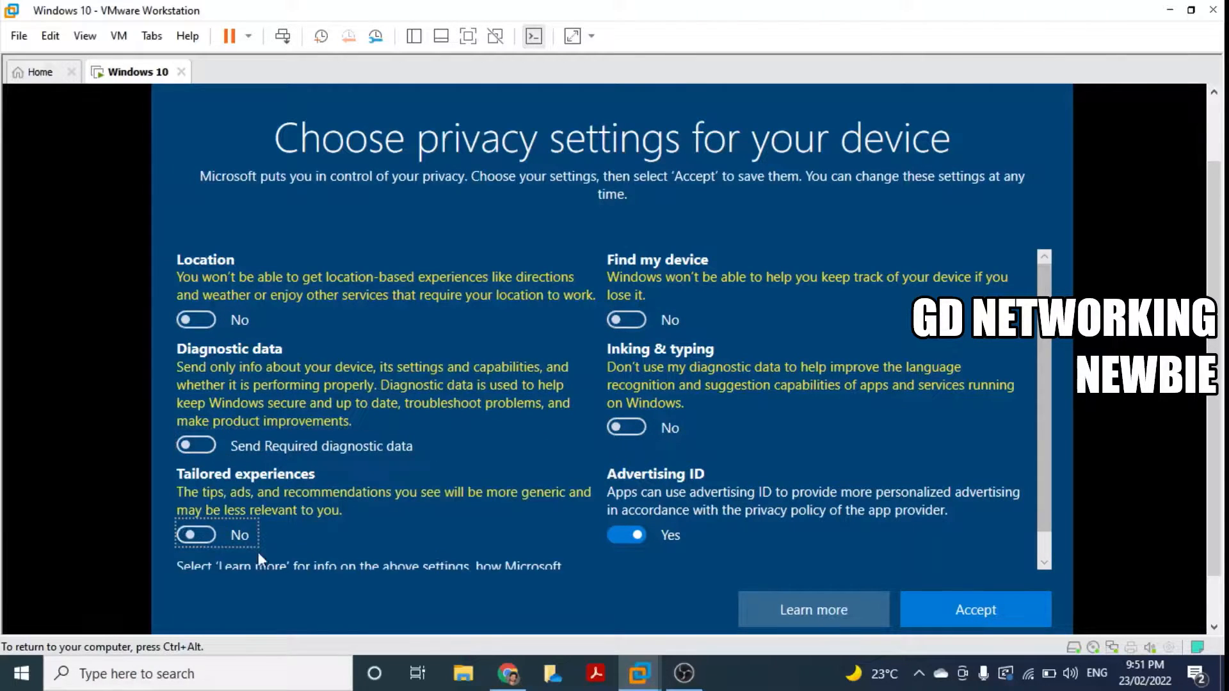
{"action": "left_click", "coordinate": [611, 538]}
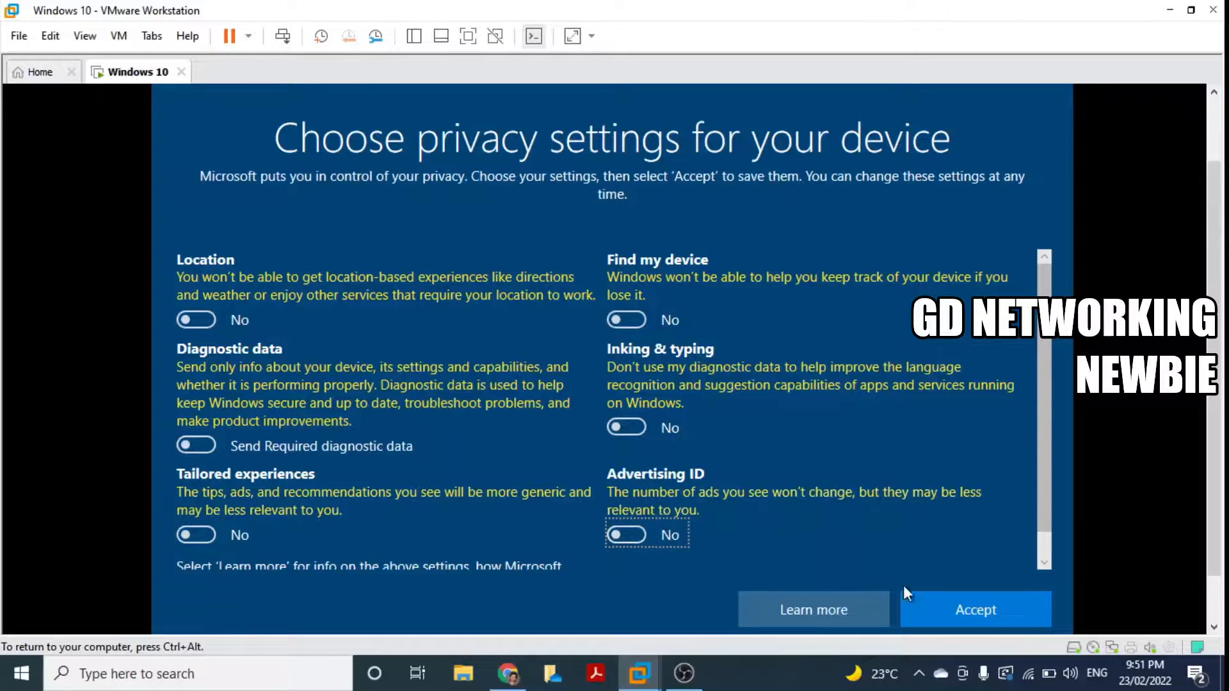
{"action": "left_click", "coordinate": [975, 617]}
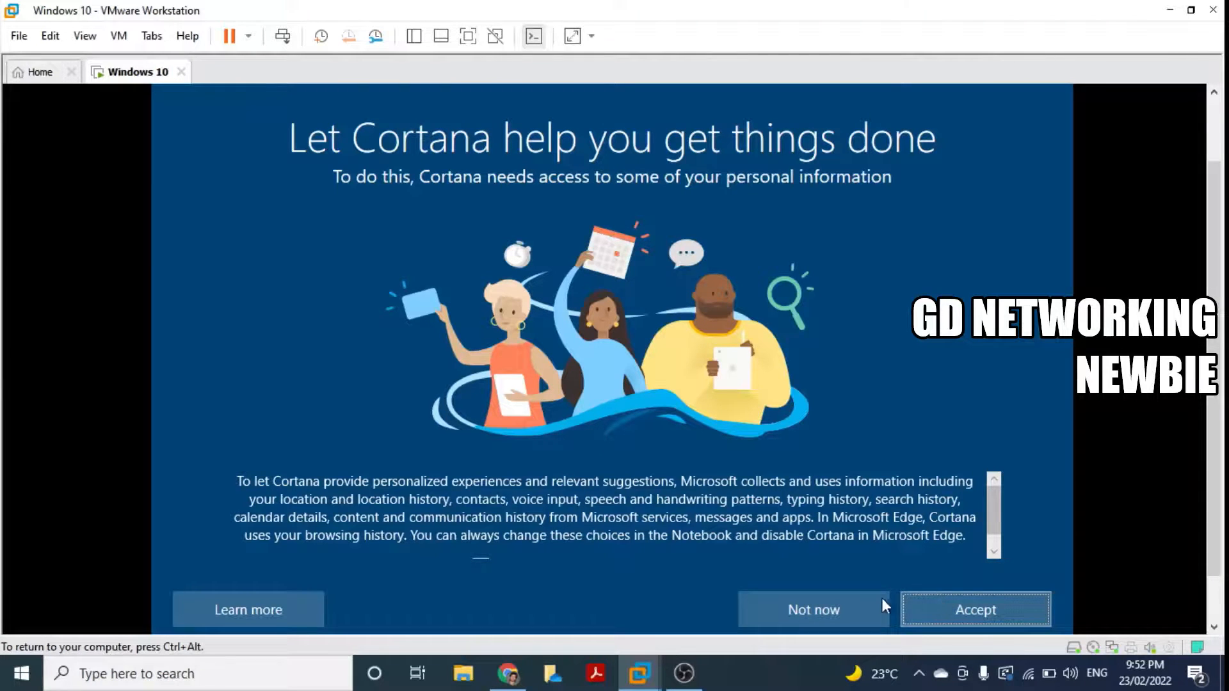
Step: Choose Not now for Cortana and let setup finish to the desktop
{"action": "left_click", "coordinate": [848, 612]}
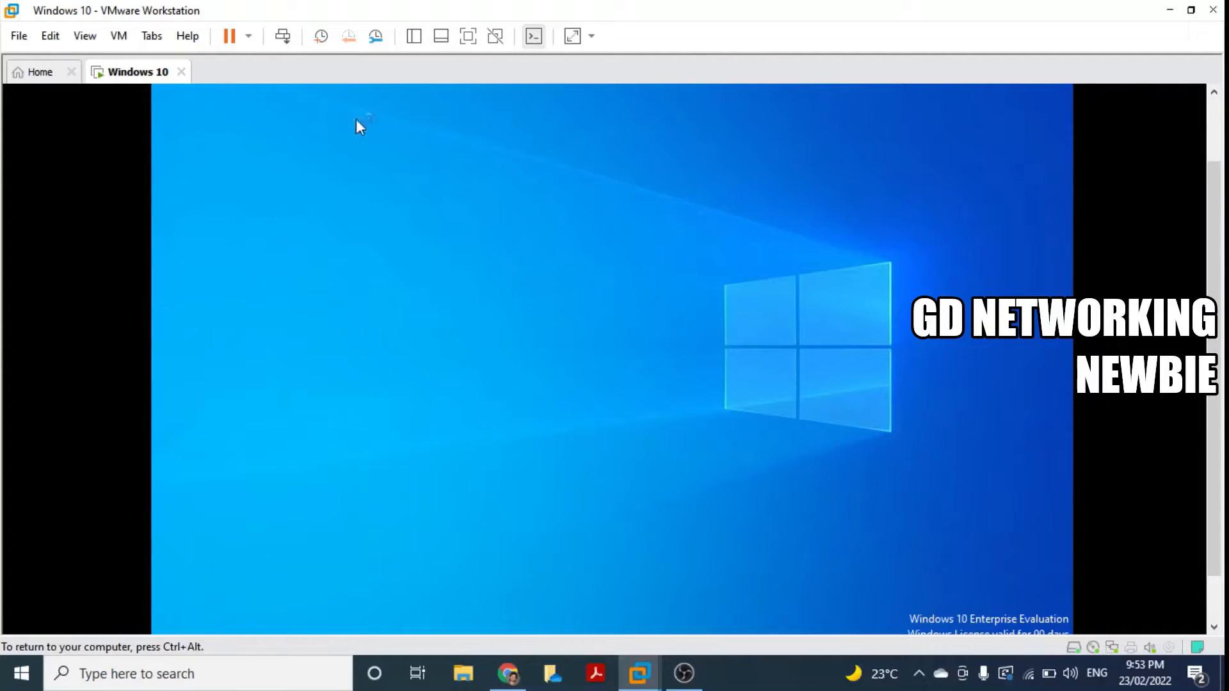
Step: Review the VM's hardware settings and close them without changes
{"action": "left_click", "coordinate": [126, 39]}
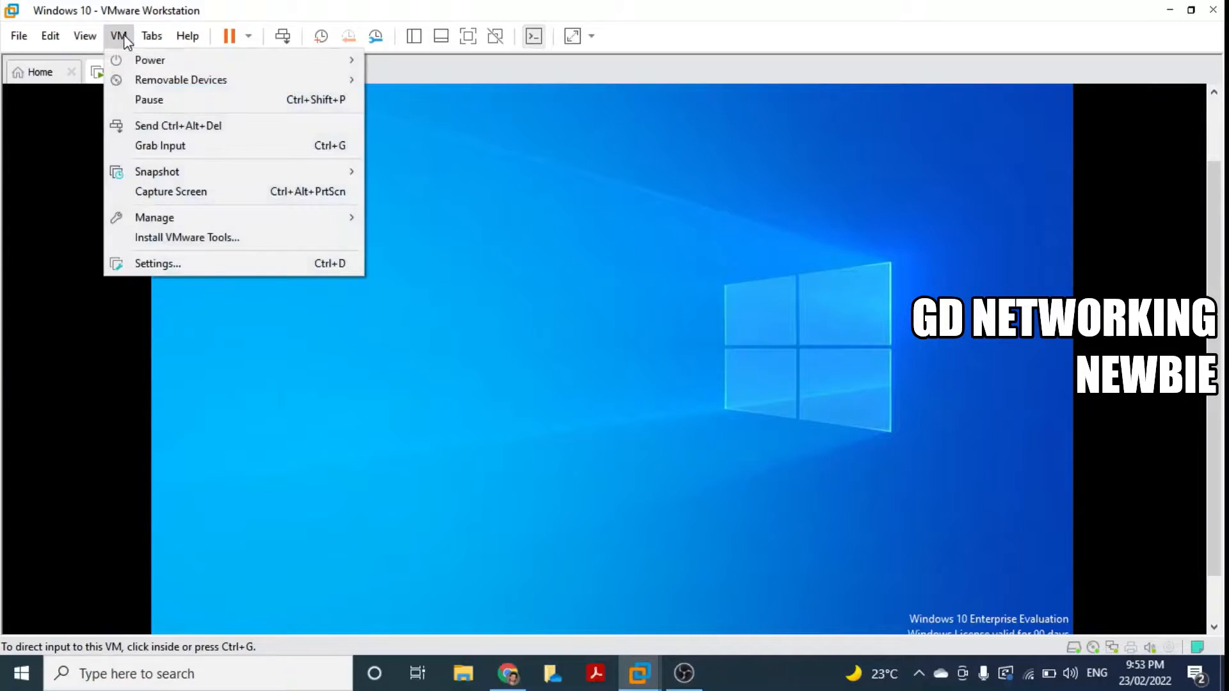
{"action": "left_click", "coordinate": [160, 265]}
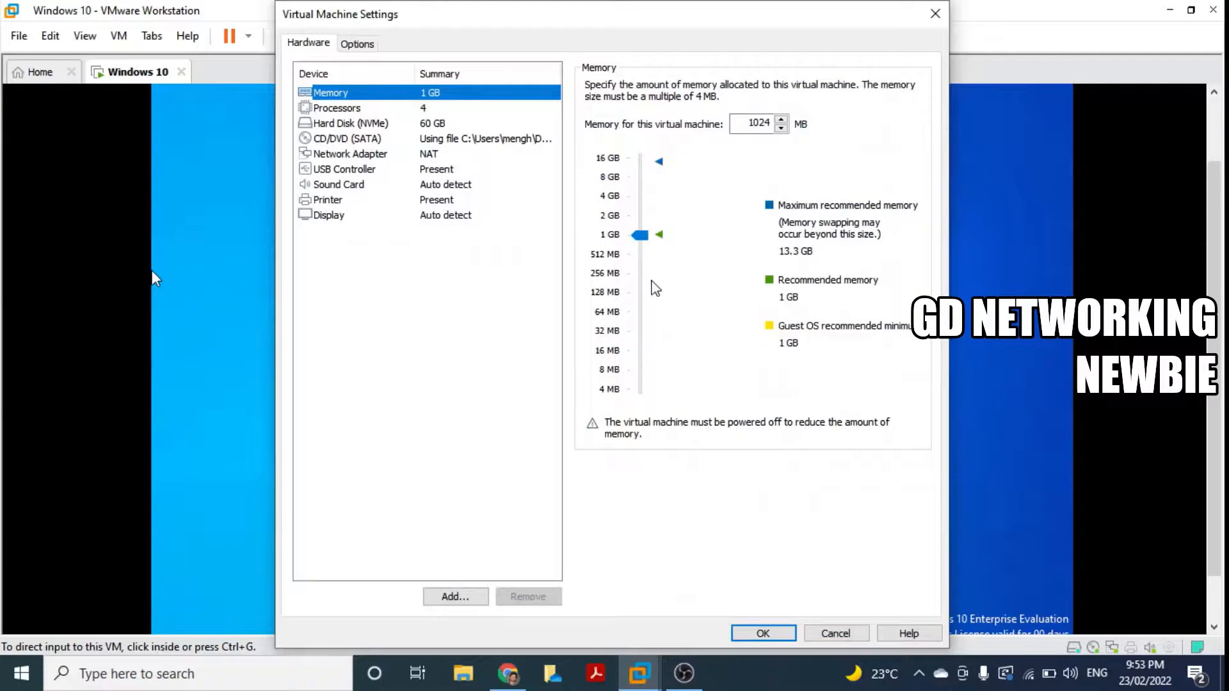
{"action": "left_click", "coordinate": [834, 632]}
Step: Switch the VM to full screen and bring up the VM menu
{"action": "left_click", "coordinate": [123, 39]}
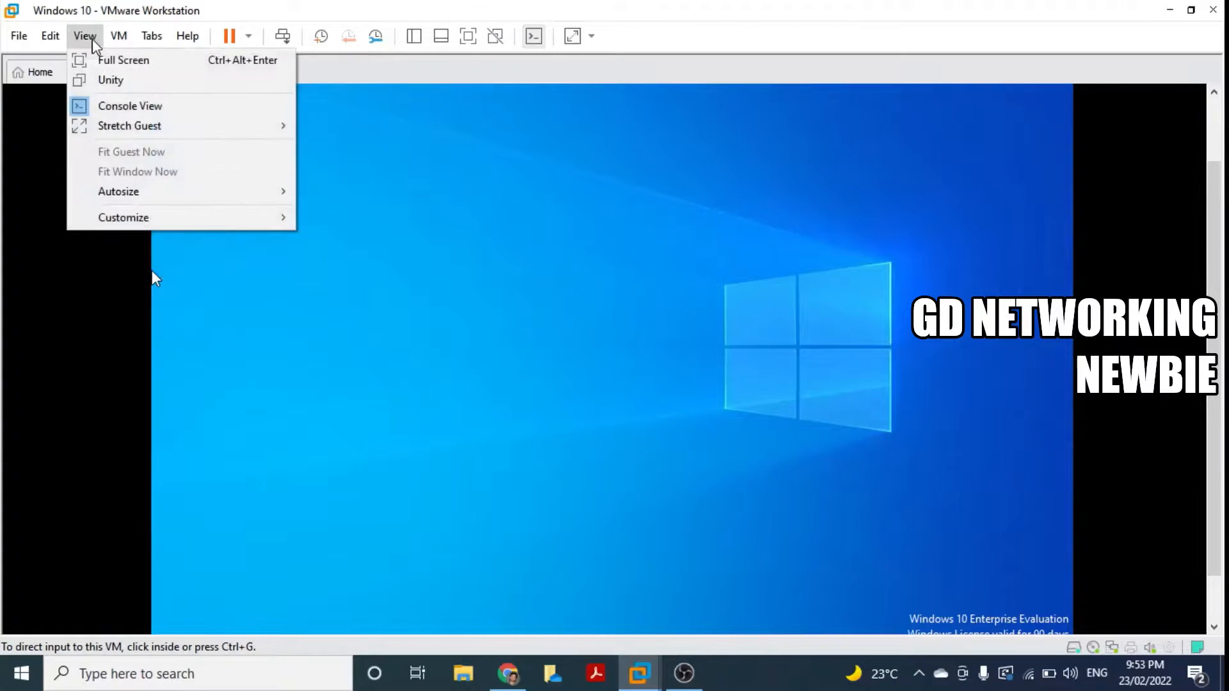
{"action": "left_click", "coordinate": [106, 60]}
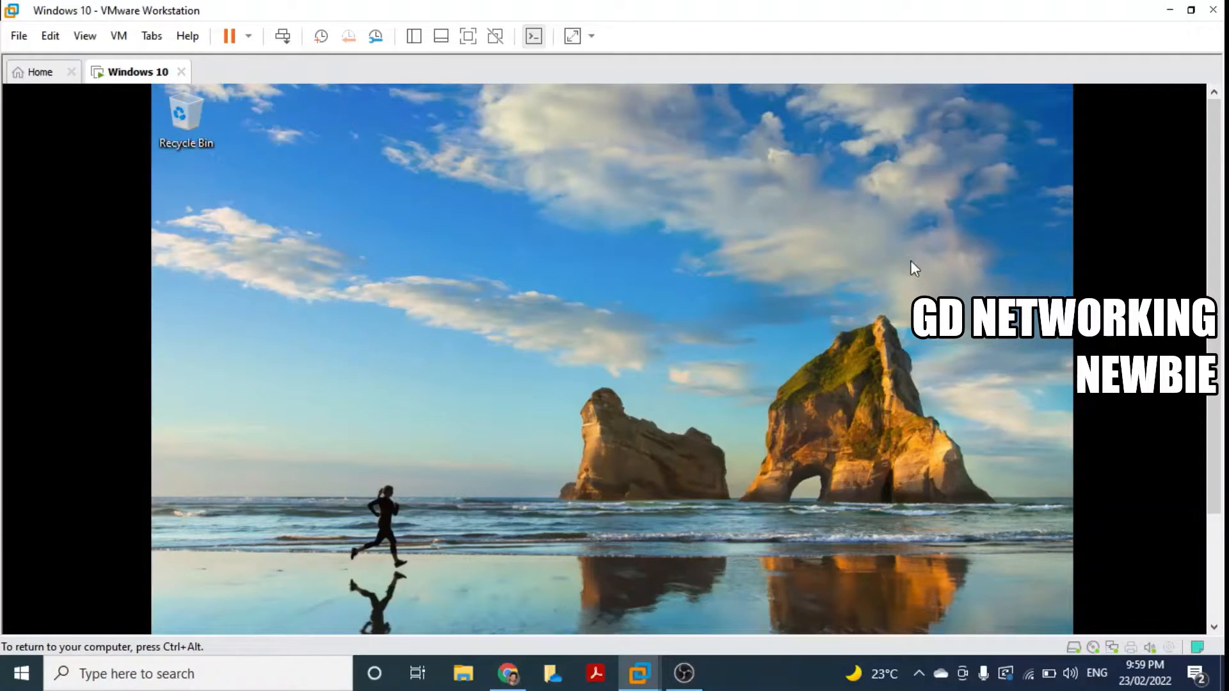
{"action": "left_click_drag", "start_coordinate": [1212, 261], "coordinate": [1212, 280]}
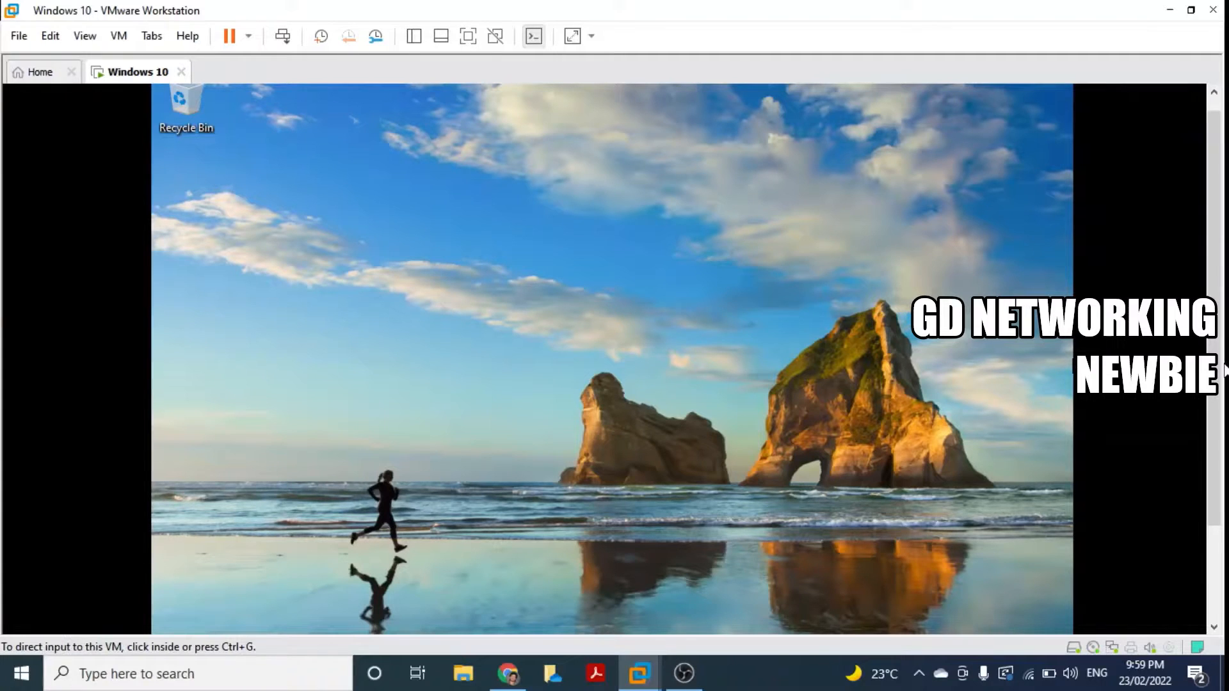
{"action": "mouse_move", "coordinate": [1219, 370]}
{"action": "left_mouse_down"}
{"action": "mouse_move", "coordinate": [1218, 459]}
{"action": "mouse_move", "coordinate": [1224, 351]}
{"action": "left_mouse_up"}
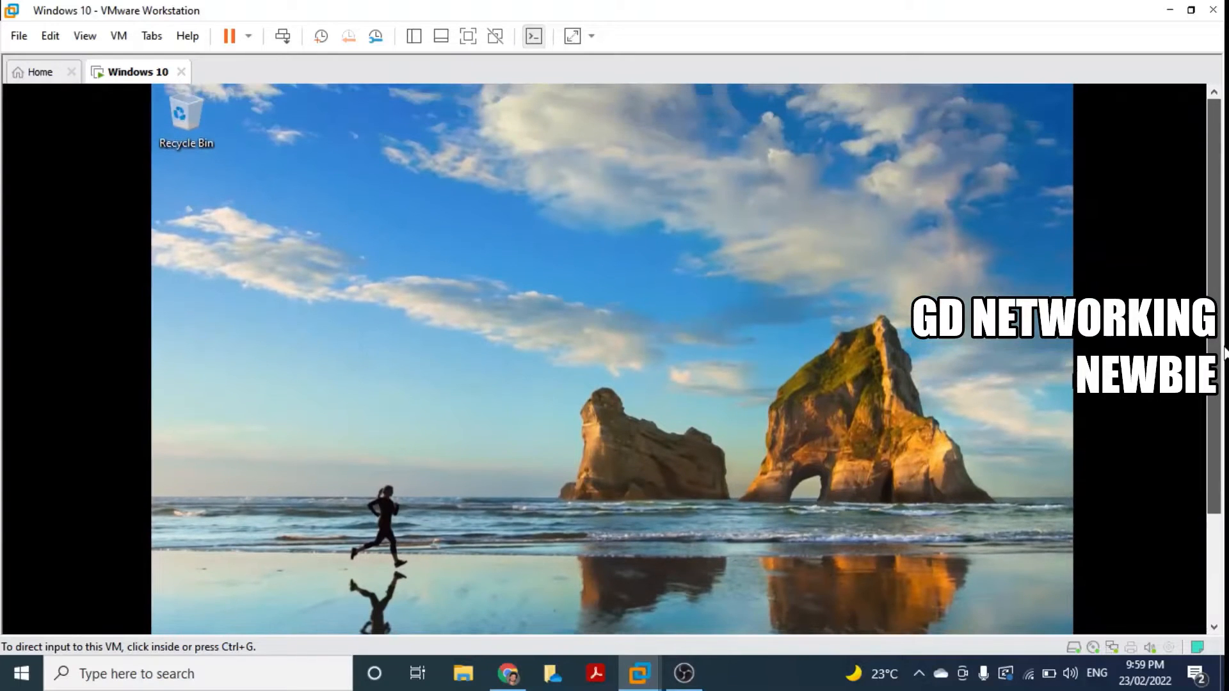
{"action": "left_click", "coordinate": [119, 37]}
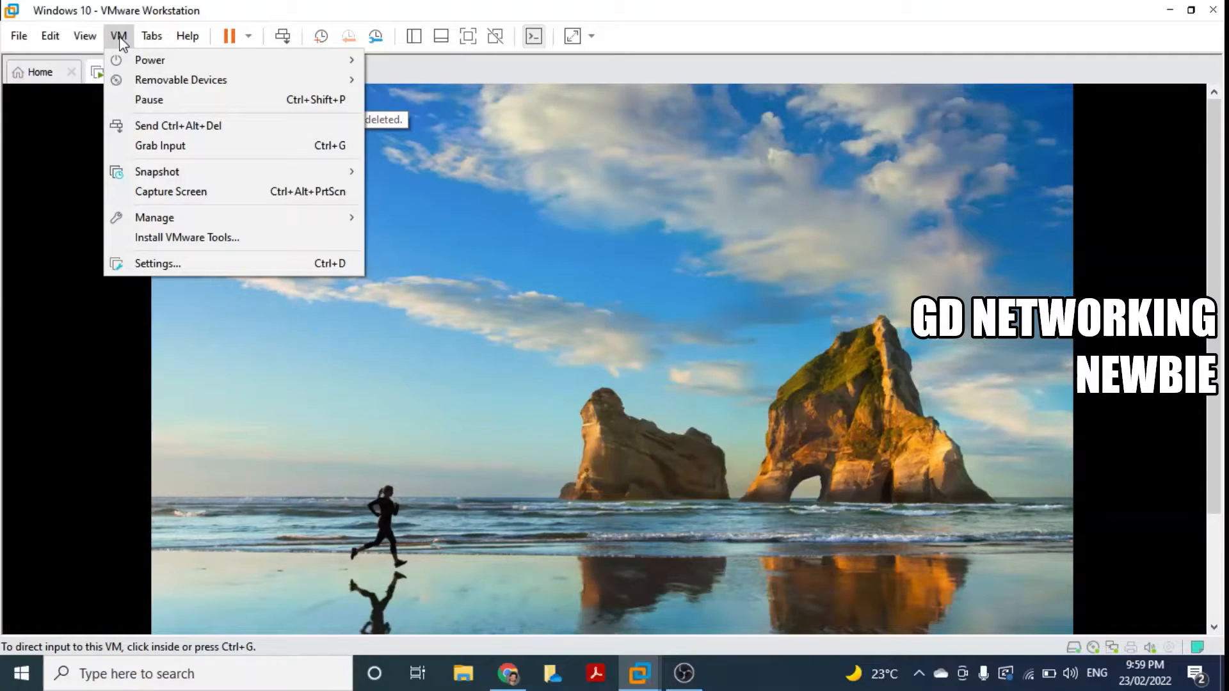
Step: Mount the VMware Tools disc, open it as drive D:, and run setup64 with administrator approval
{"action": "left_click", "coordinate": [155, 238]}
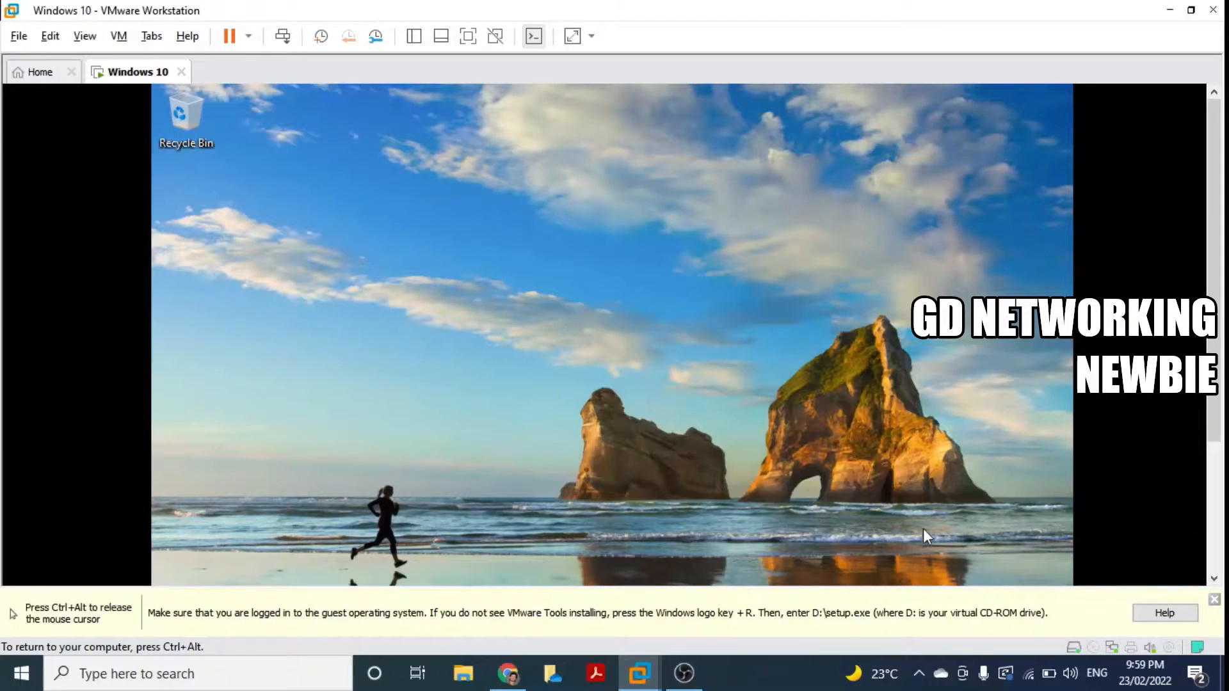
{"action": "left_click_drag", "start_coordinate": [1215, 411], "coordinate": [1215, 541]}
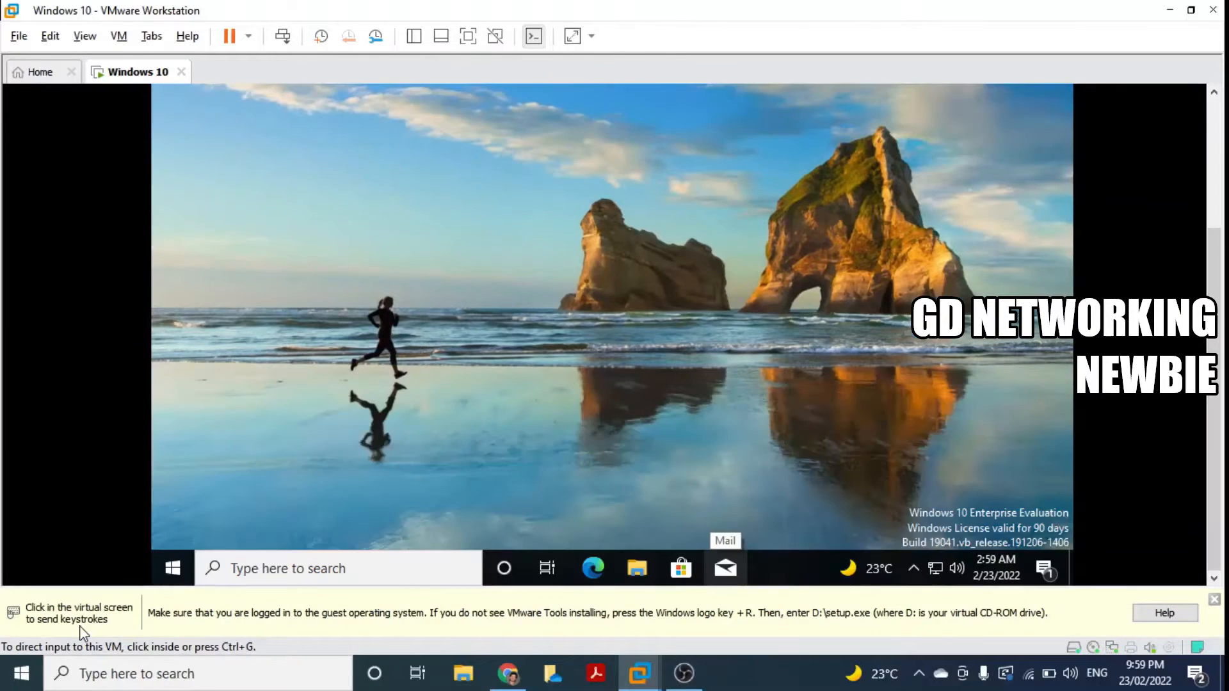
{"action": "left_click", "coordinate": [301, 569]}
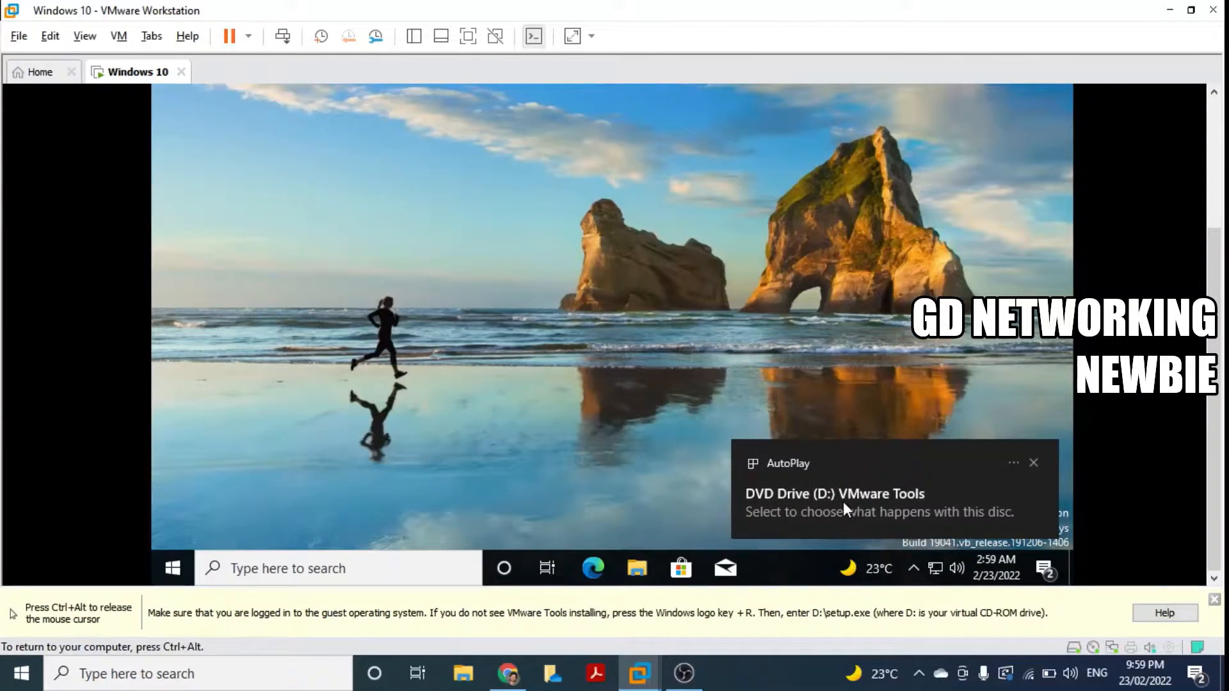
{"action": "left_click", "coordinate": [843, 501]}
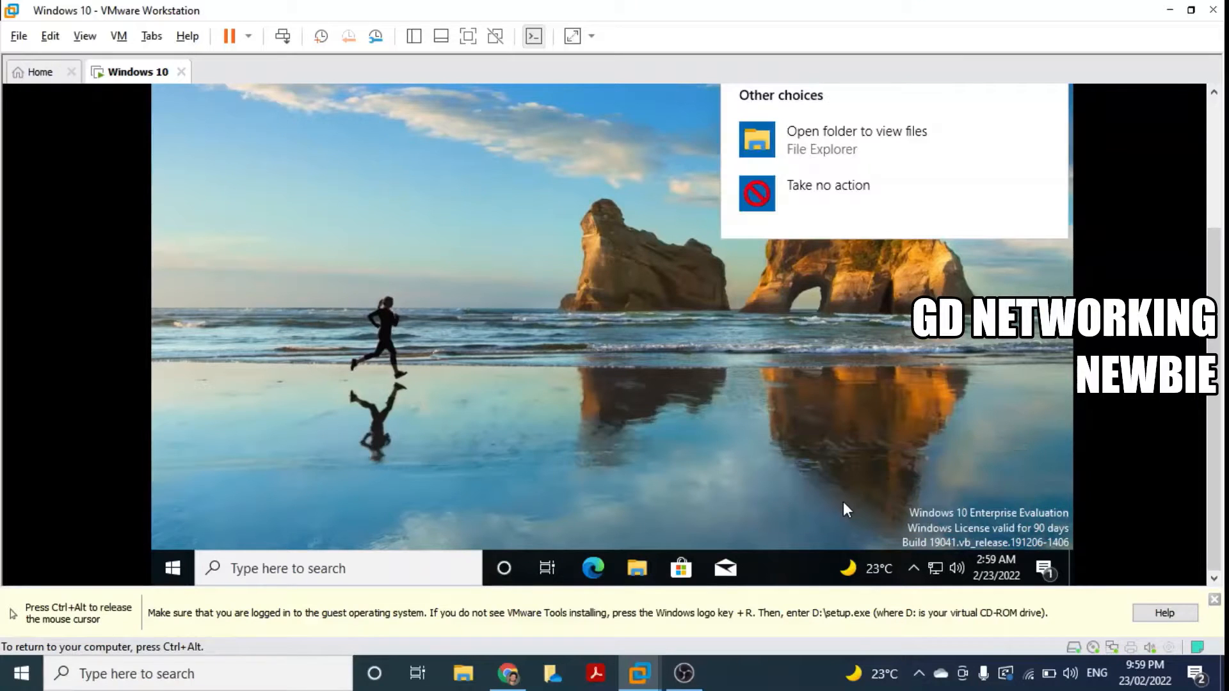
{"action": "left_click", "coordinate": [832, 147]}
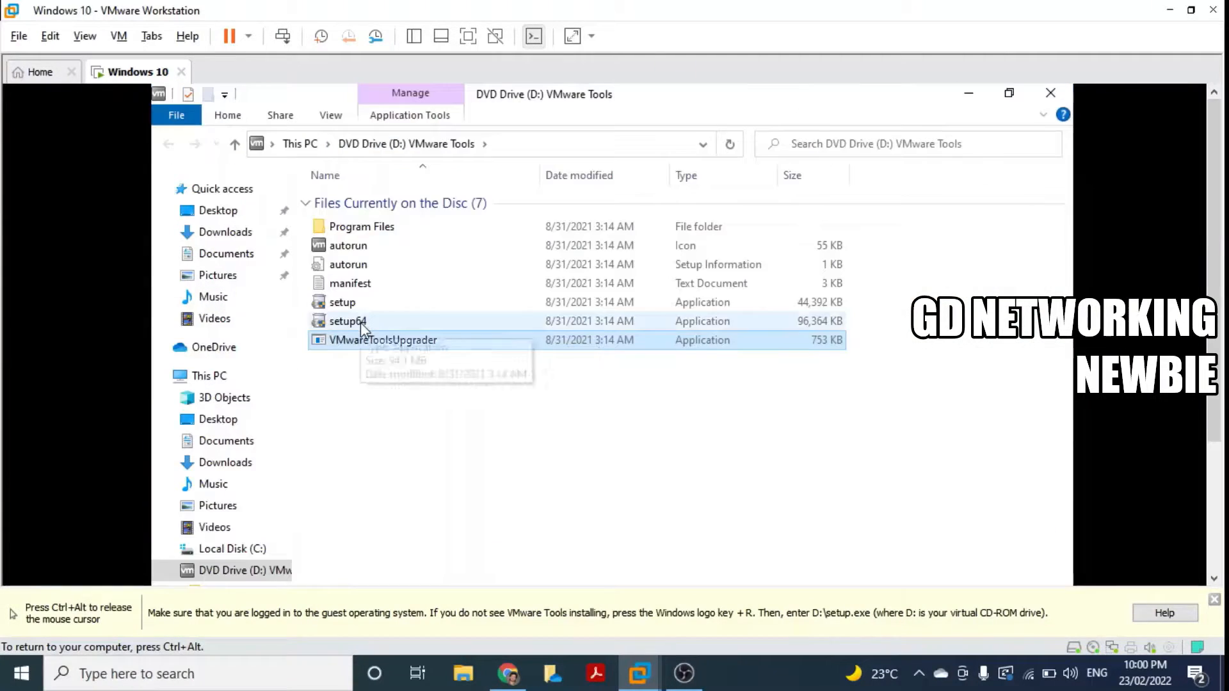
{"action": "double_click", "coordinate": [362, 322]}
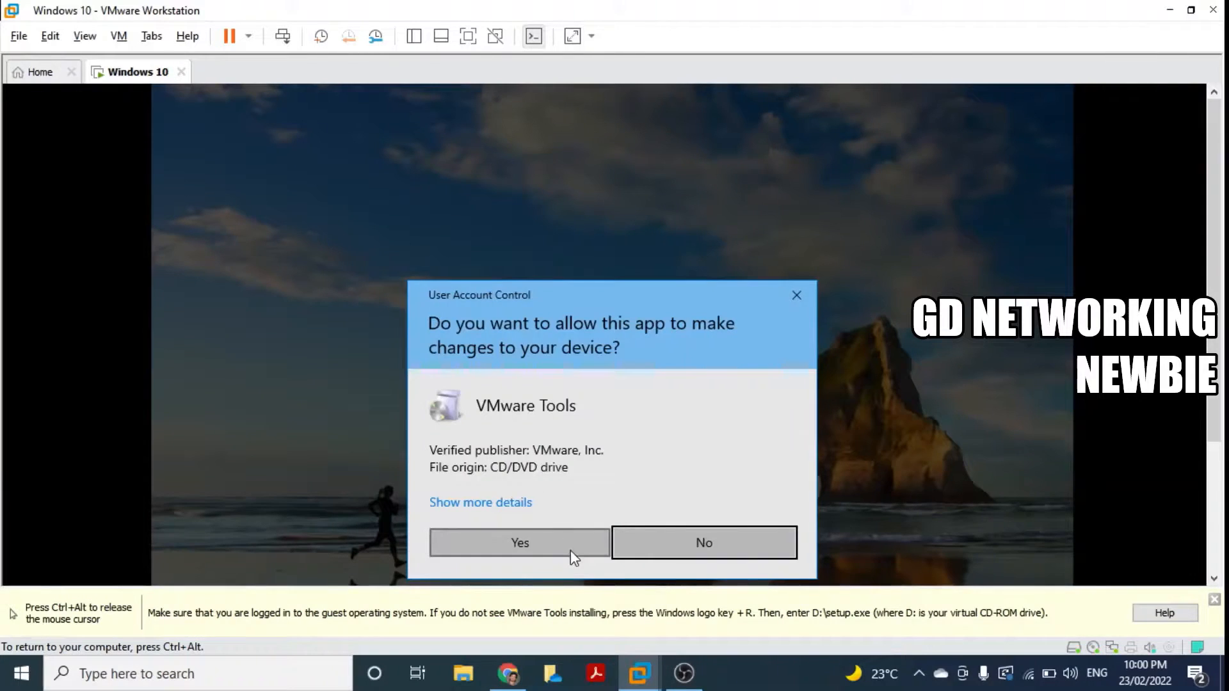
{"action": "left_click", "coordinate": [571, 550]}
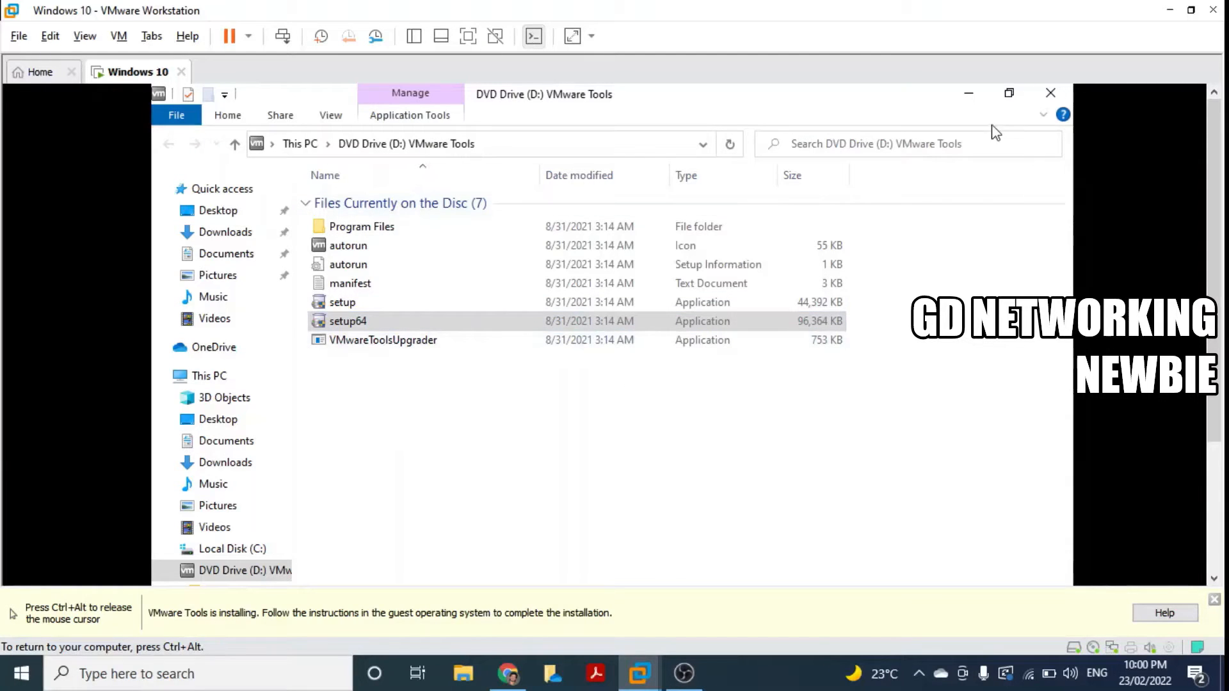
Step: Install VMware Tools through the setup wizard using the Typical setup type
{"action": "left_click", "coordinate": [973, 97]}
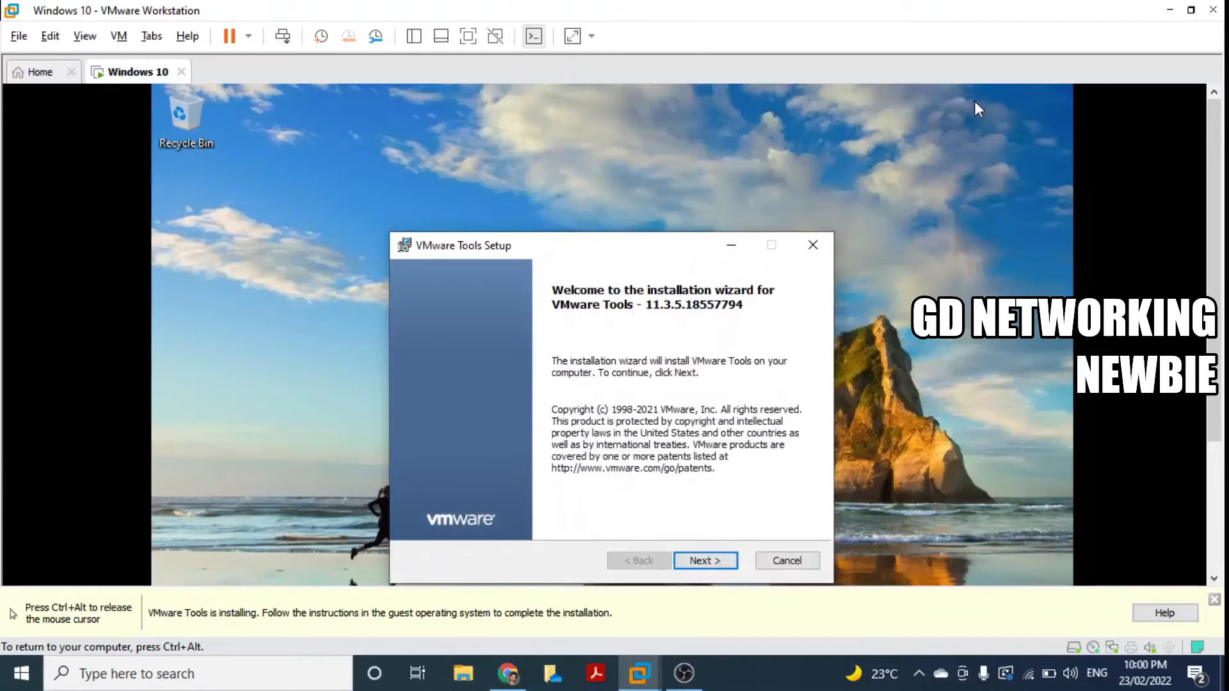
{"action": "left_click", "coordinate": [717, 566]}
{"action": "left_click", "coordinate": [717, 566]}
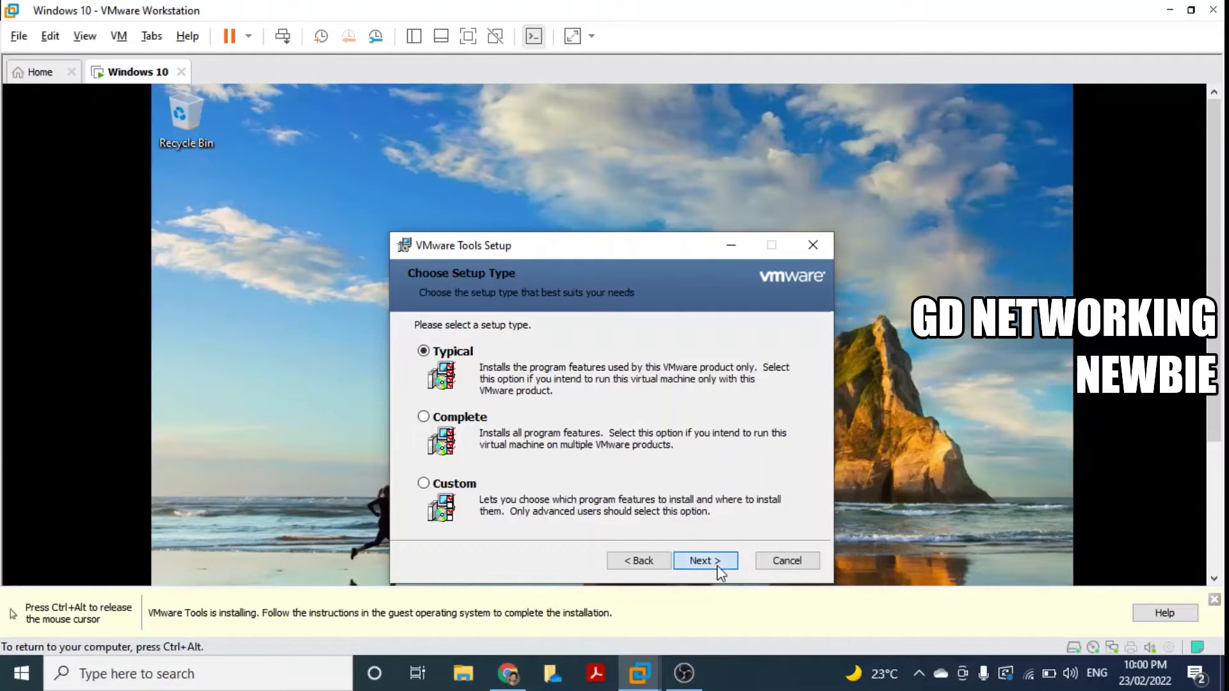
{"action": "left_click", "coordinate": [717, 566]}
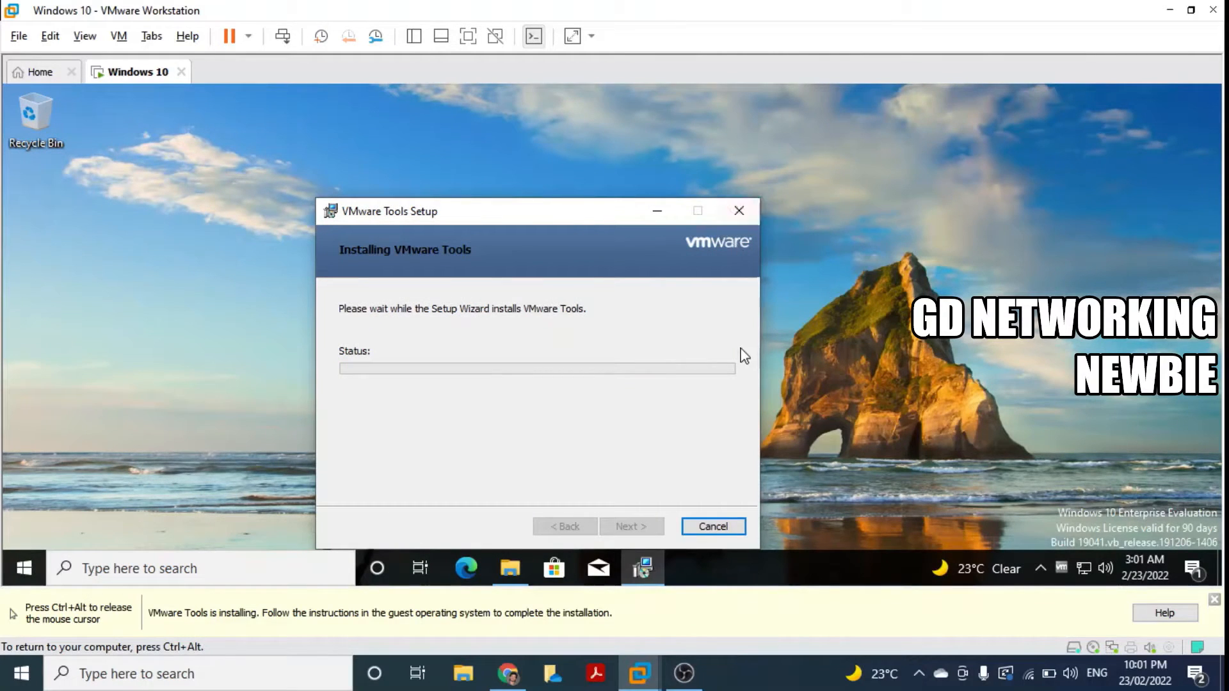
{"action": "left_click_drag", "start_coordinate": [575, 209], "coordinate": [547, 200]}
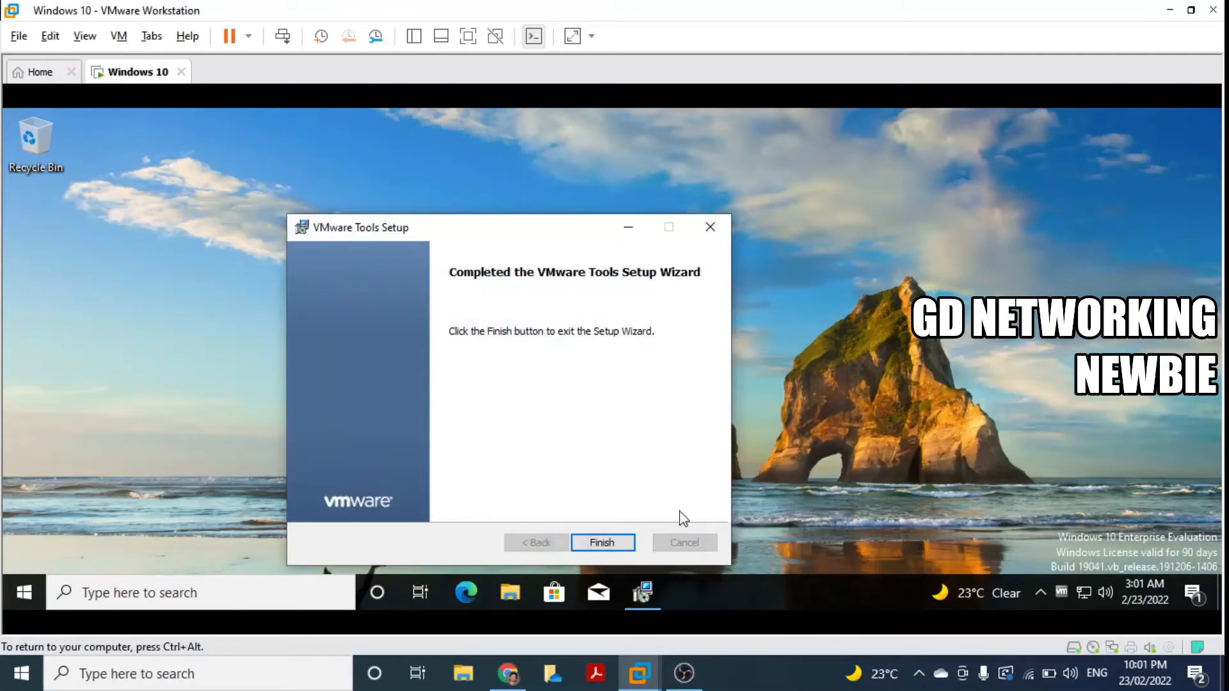
Step: Finish the VMware Tools setup, accept the restart, and return input to the rebooting guest
{"action": "left_click", "coordinate": [620, 545]}
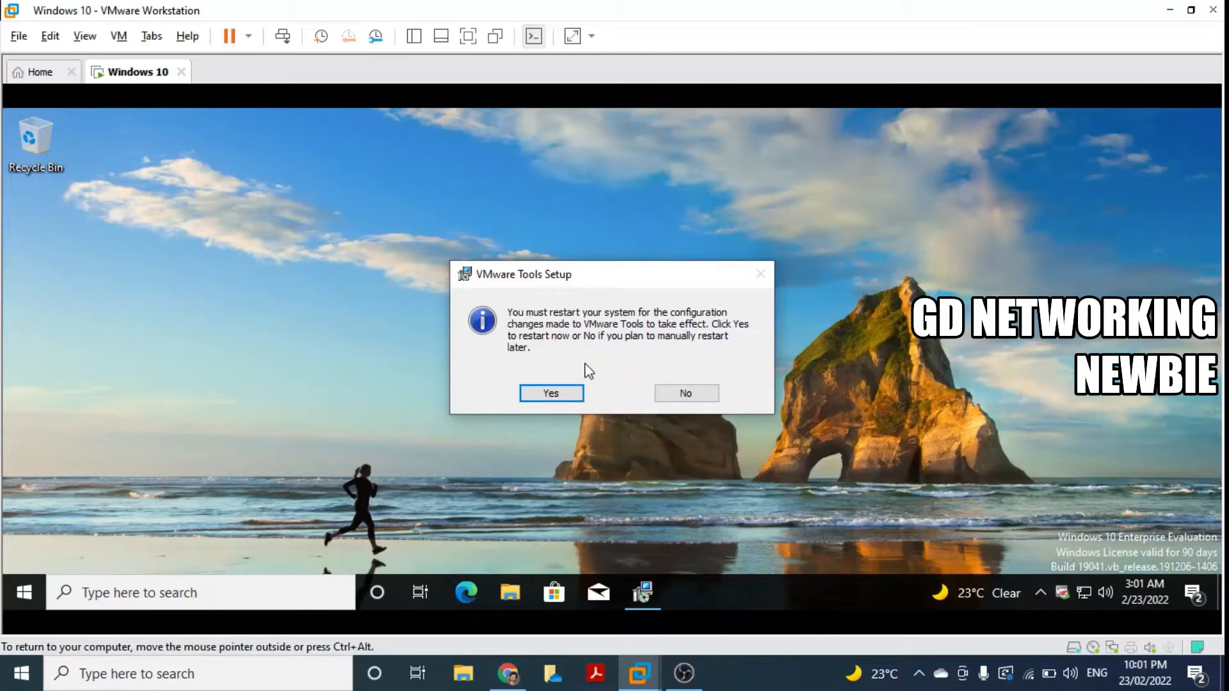
{"action": "left_click", "coordinate": [566, 392]}
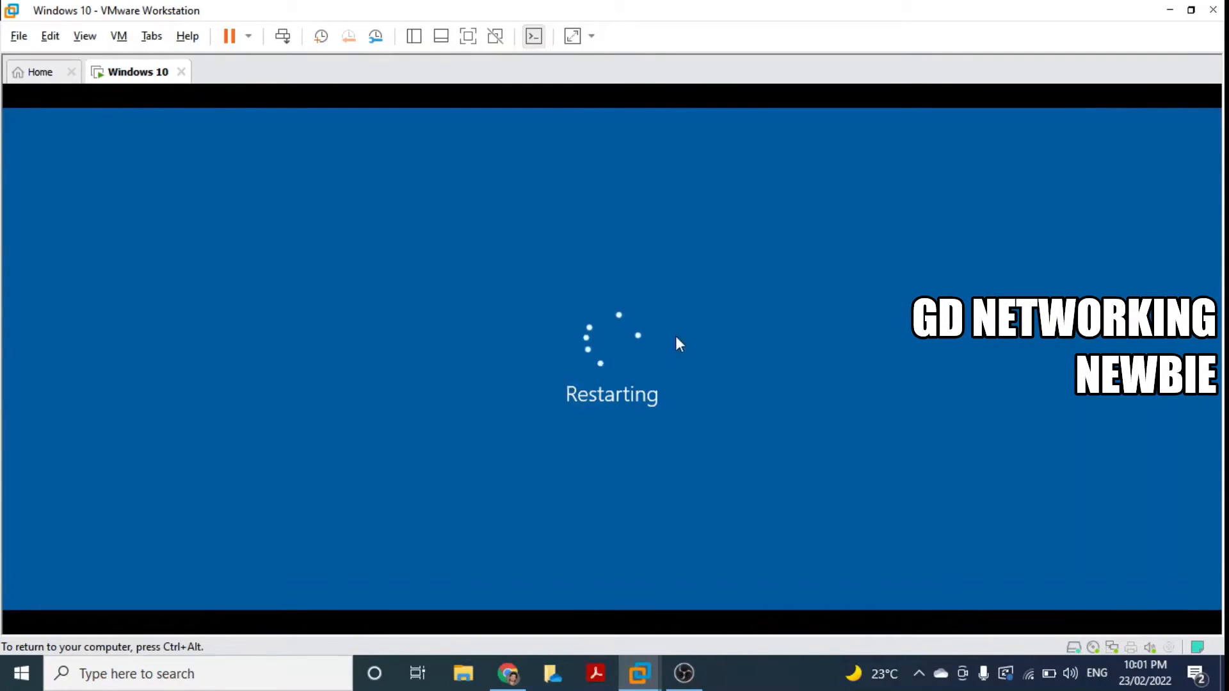
{"action": "key", "text": "ctrl+alt"}
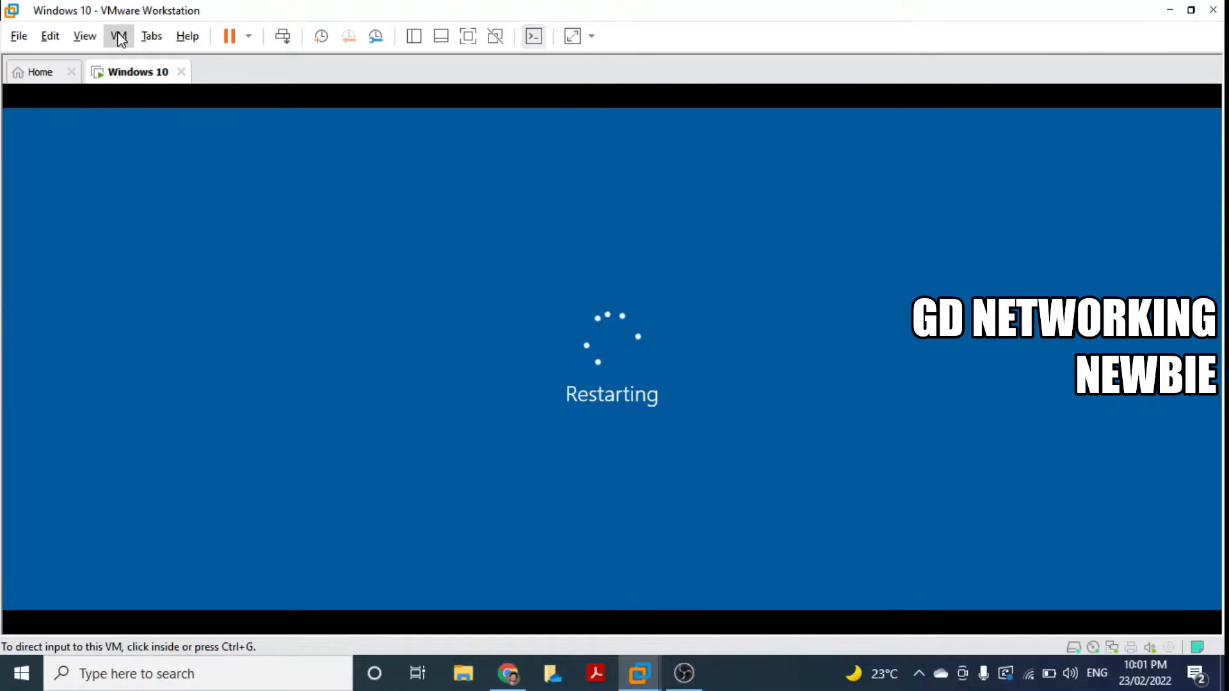
{"action": "left_click", "coordinate": [85, 36]}
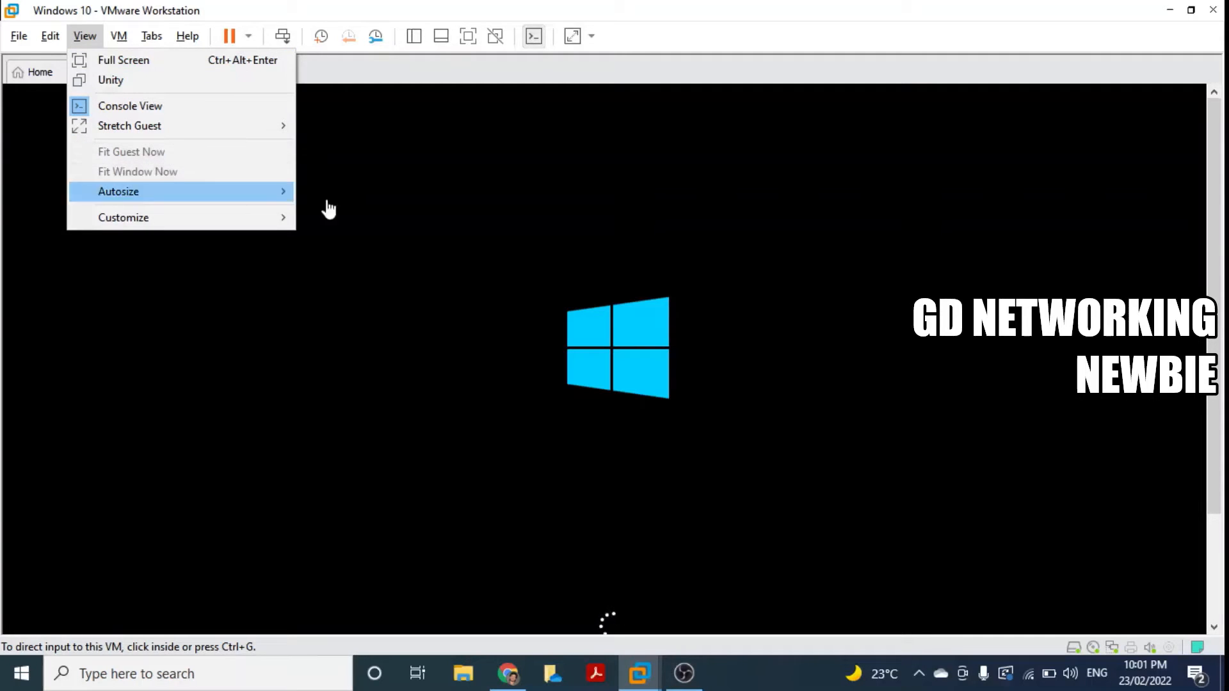
{"action": "left_click", "coordinate": [625, 385]}
{"action": "left_click", "coordinate": [625, 384]}
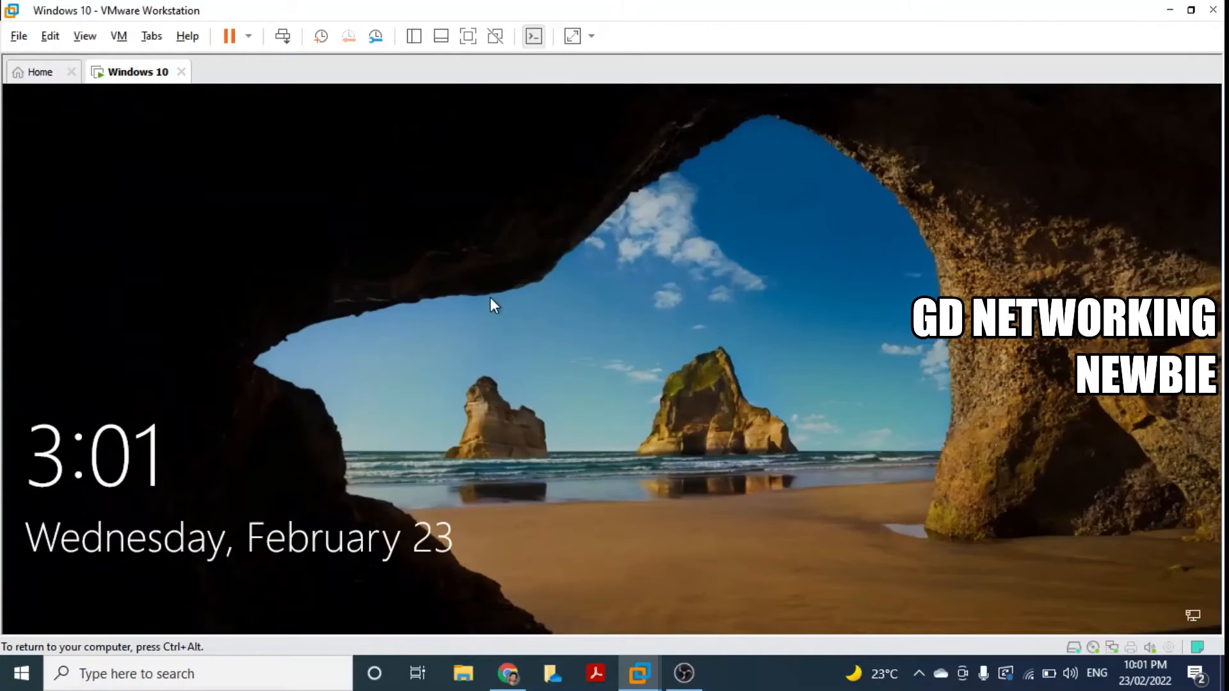
Step: Sign in to the guest from the lock screen with the local account's password
{"action": "left_click", "coordinate": [541, 346]}
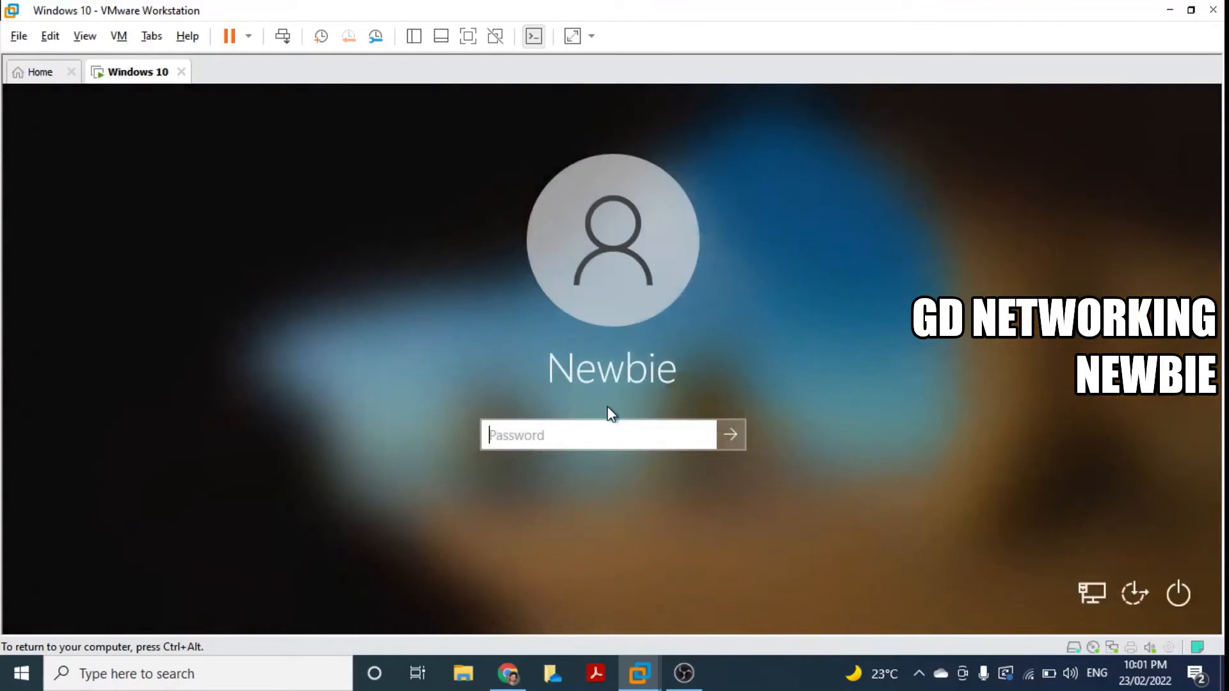
{"action": "type", "text": "abcdef"}
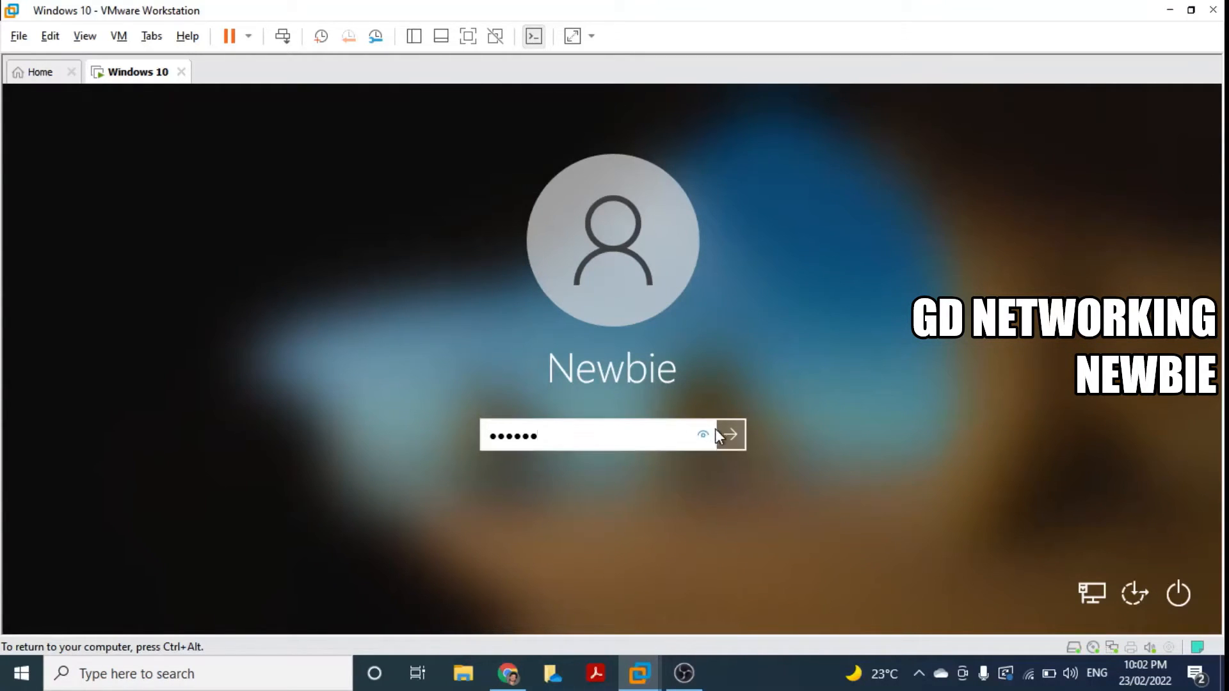
{"action": "left_click", "coordinate": [730, 435]}
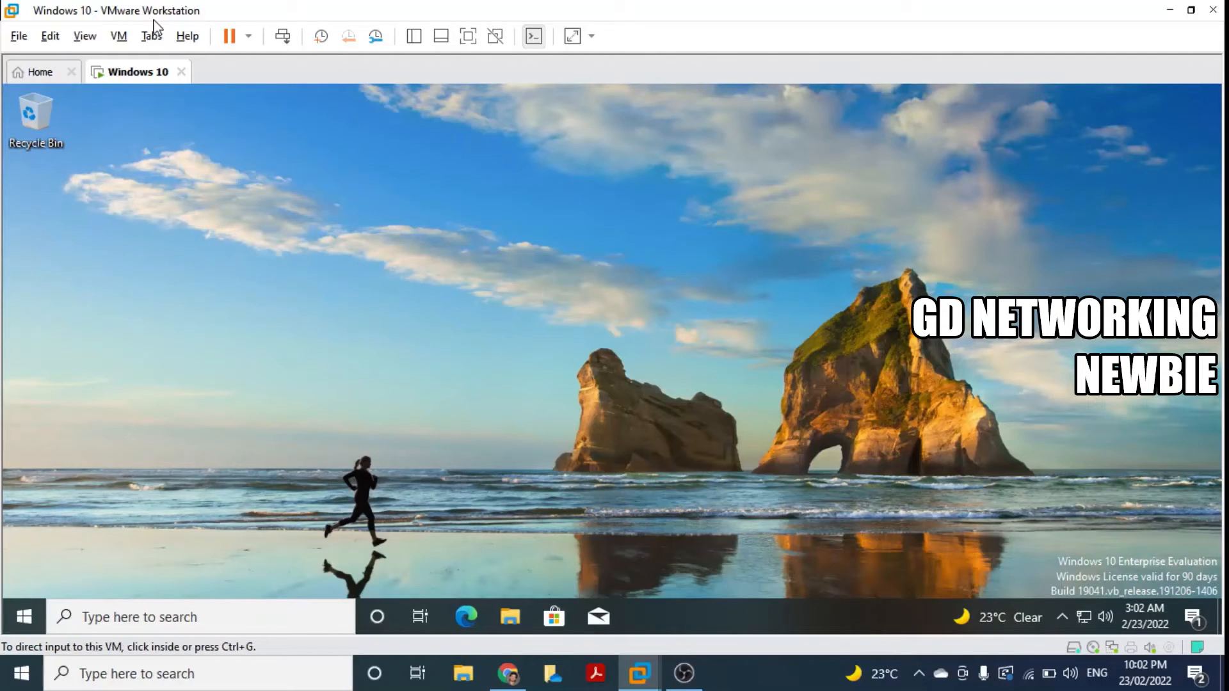
Step: Switch the Windows 10 guest to Full Screen from the View menu
{"action": "left_click", "coordinate": [118, 36]}
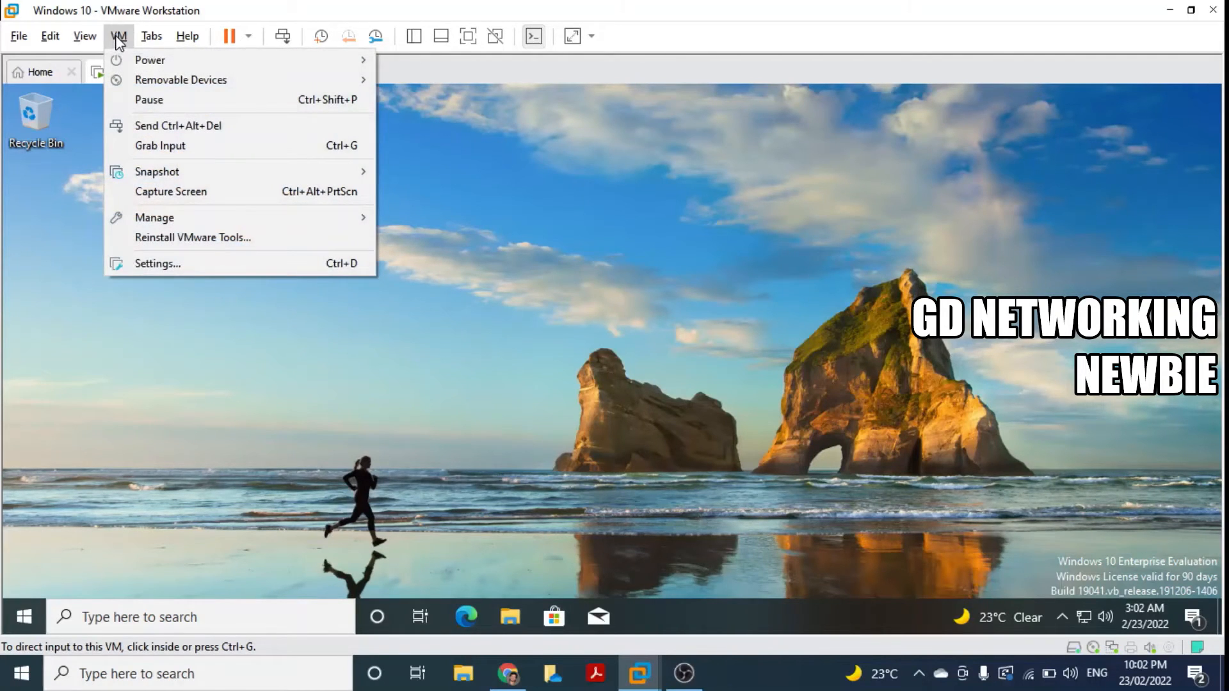
{"action": "mouse_move", "coordinate": [89, 36]}
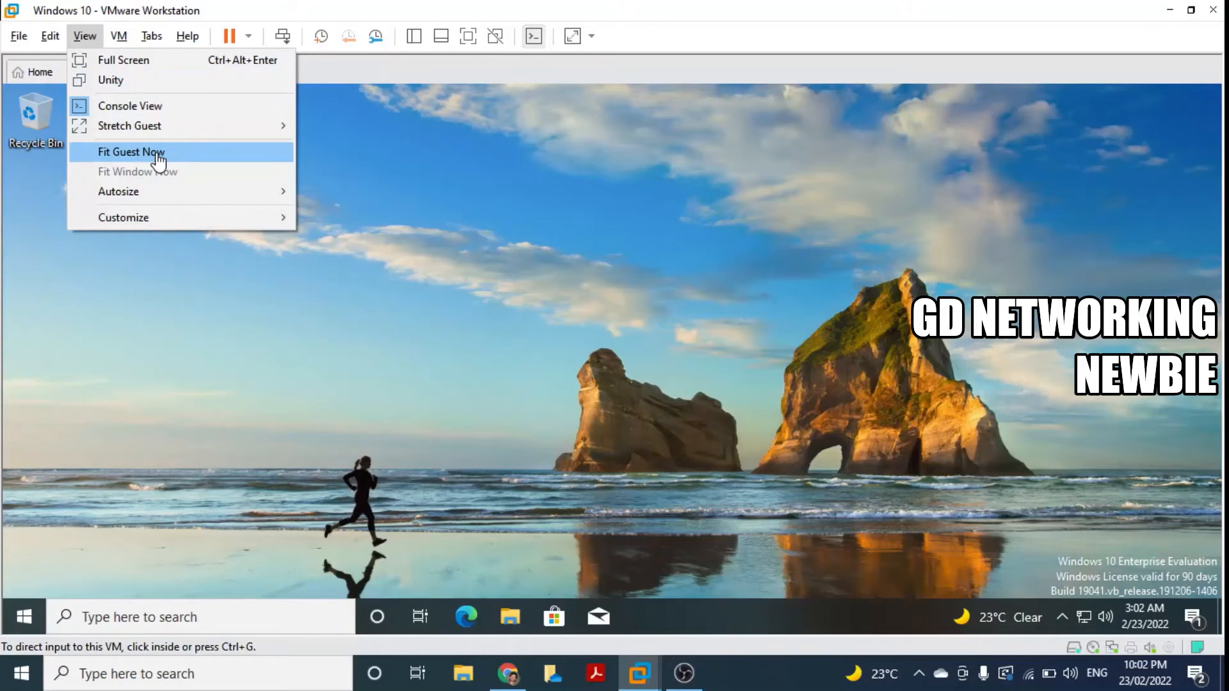
{"action": "left_click", "coordinate": [137, 68]}
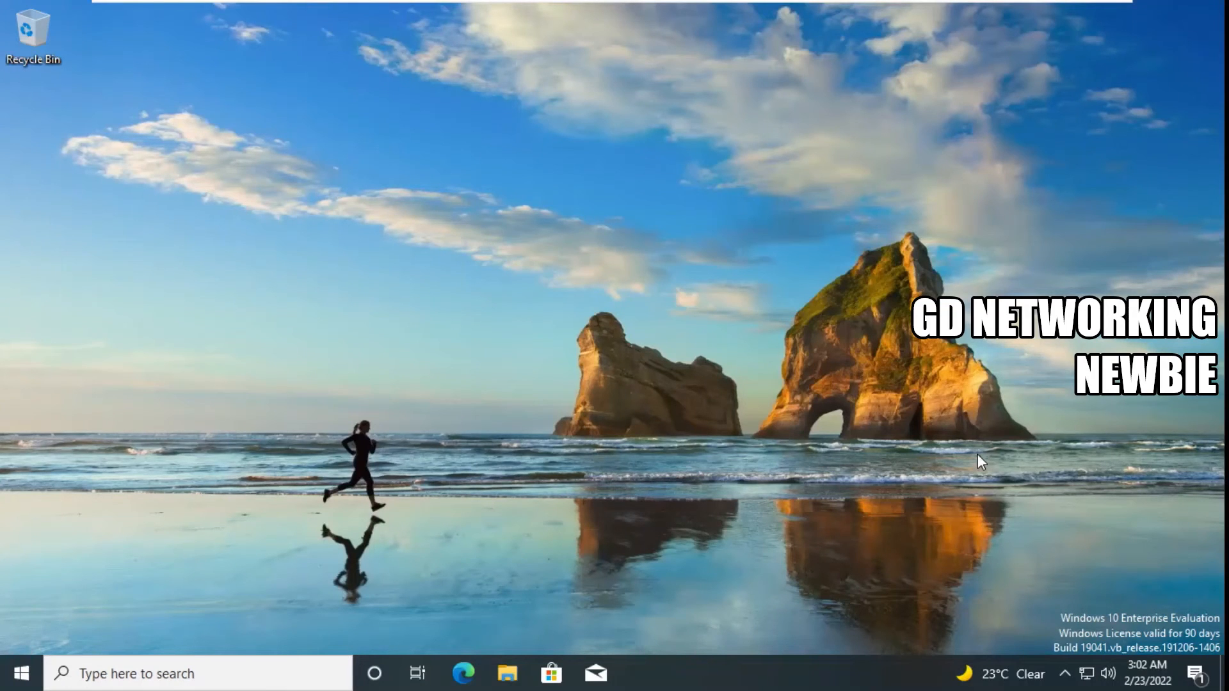
Step: Browse Desktop, Local Disk (C:) and DVD Drive (D:) in File Explorer, then minimize it and show the full-screen toolbar
{"action": "left_click", "coordinate": [507, 674]}
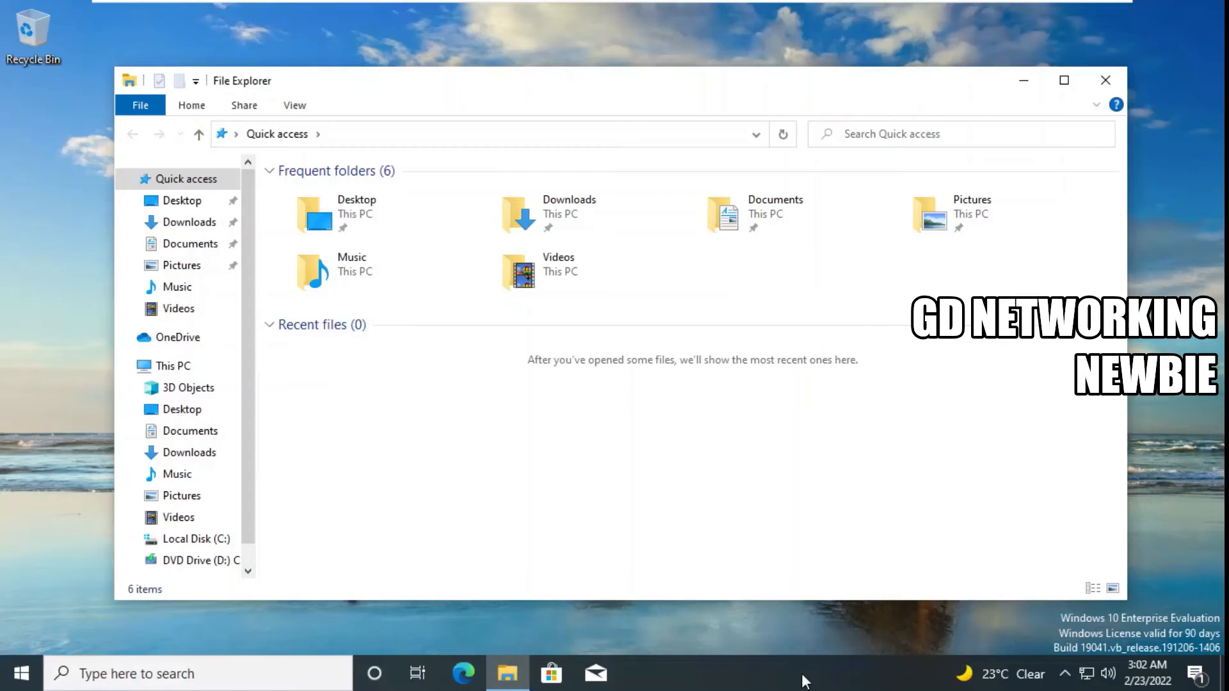
{"action": "left_click", "coordinate": [23, 676]}
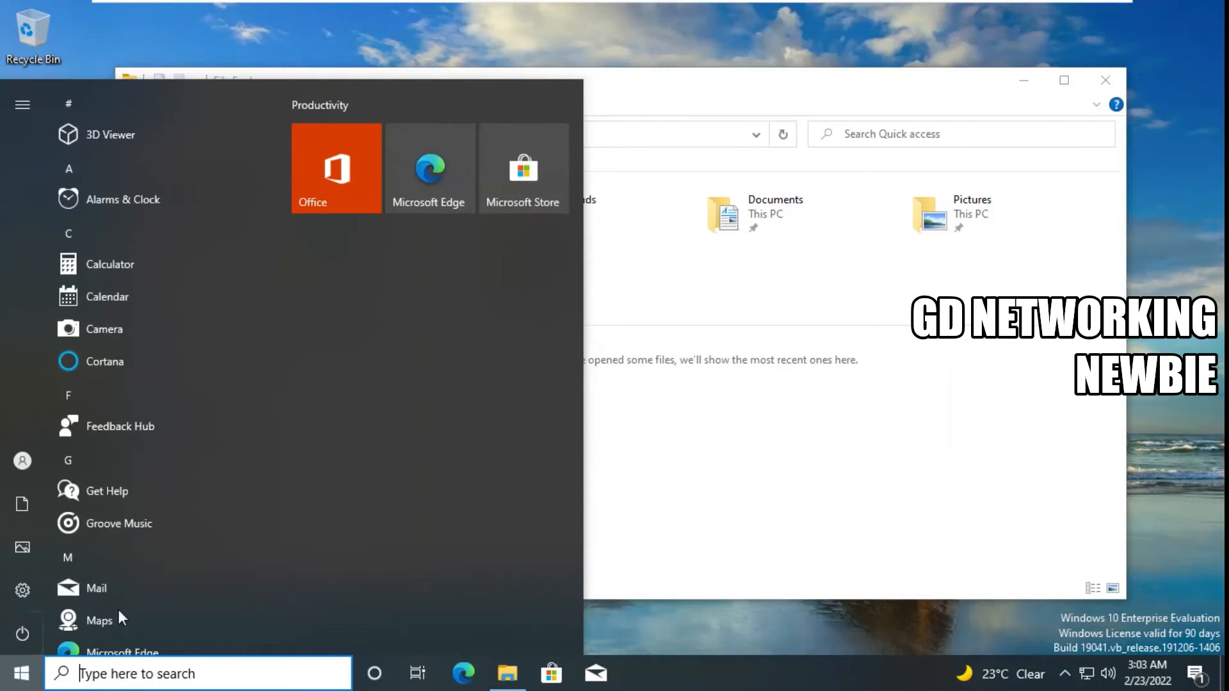
{"action": "left_click", "coordinate": [777, 47]}
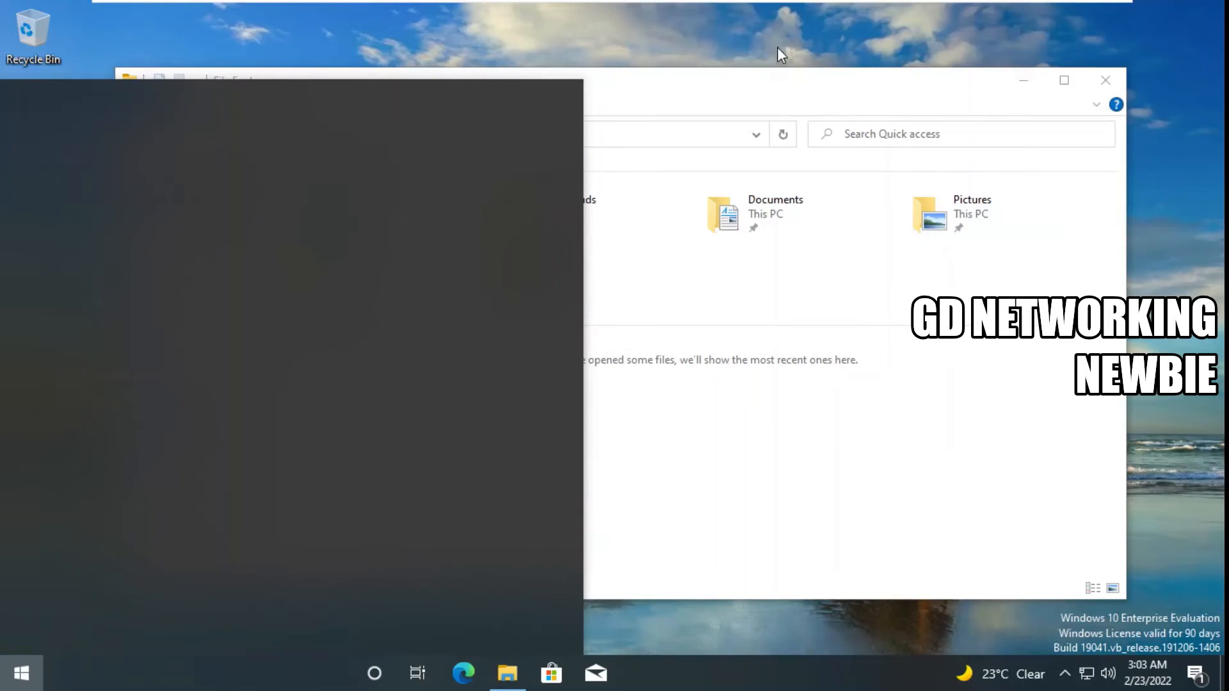
{"action": "left_click", "coordinate": [192, 412]}
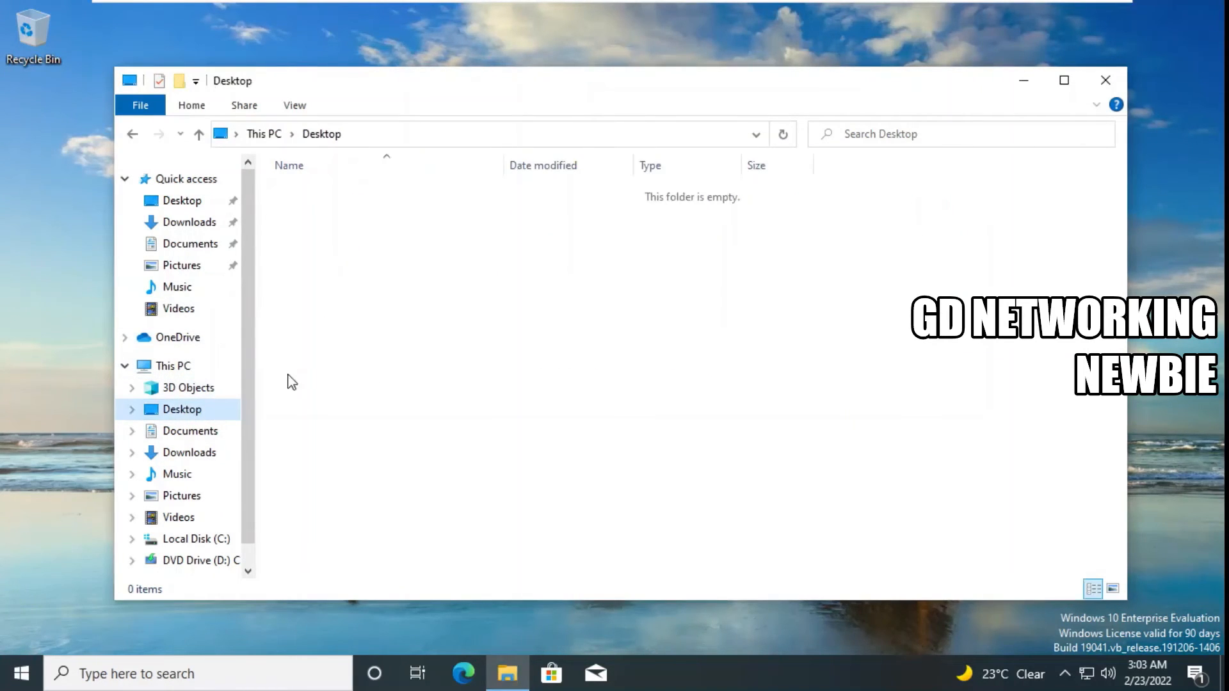
{"action": "left_click", "coordinate": [202, 538]}
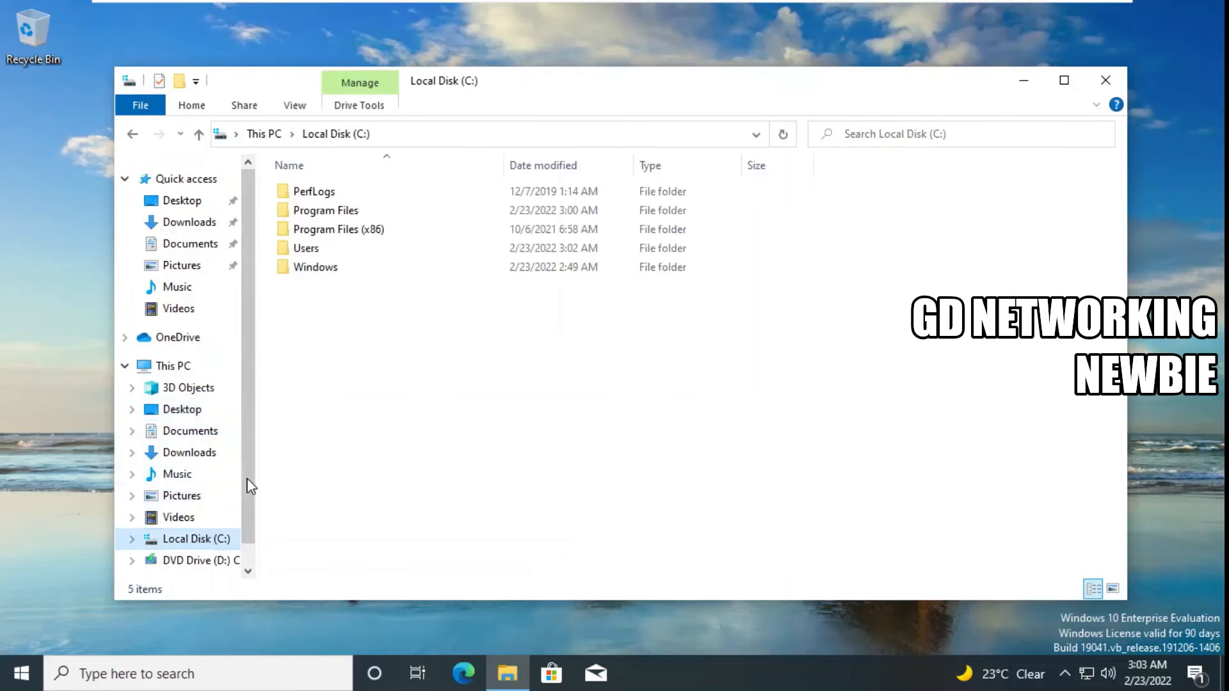
{"action": "scroll", "coordinate": [248, 486], "scroll_direction": "down", "scroll_amount": 1}
{"action": "left_click", "coordinate": [210, 530]}
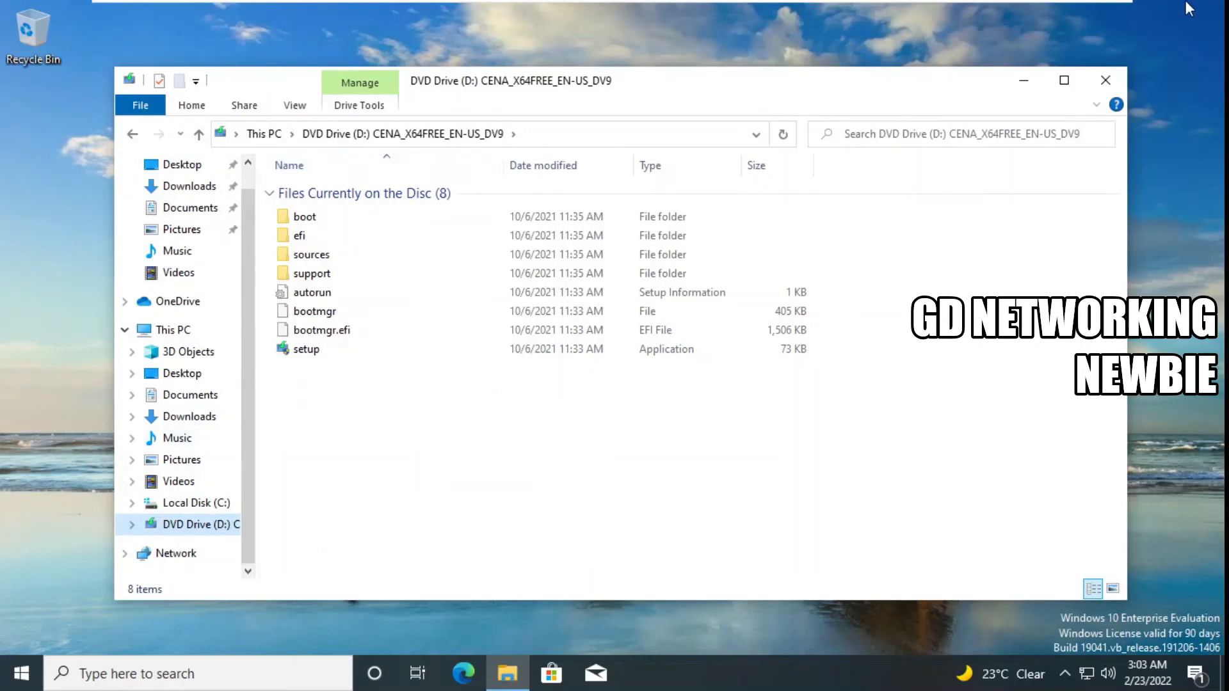
{"action": "left_click", "coordinate": [1027, 80]}
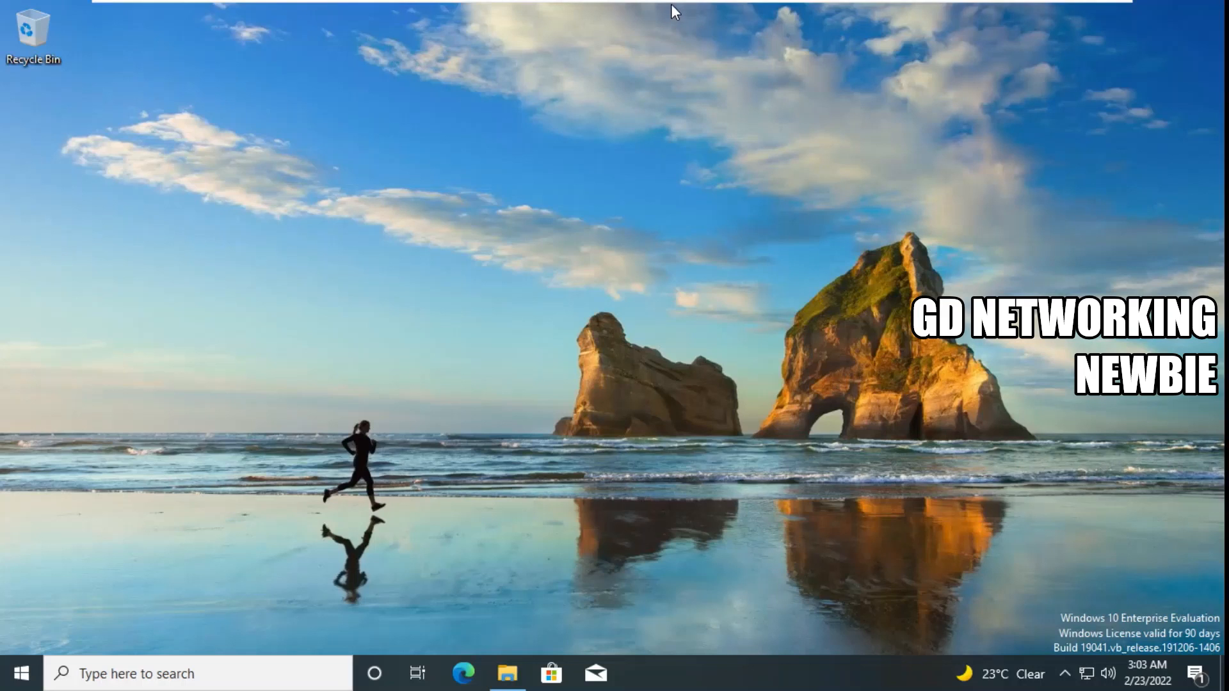
{"action": "mouse_move", "coordinate": [671, 3]}
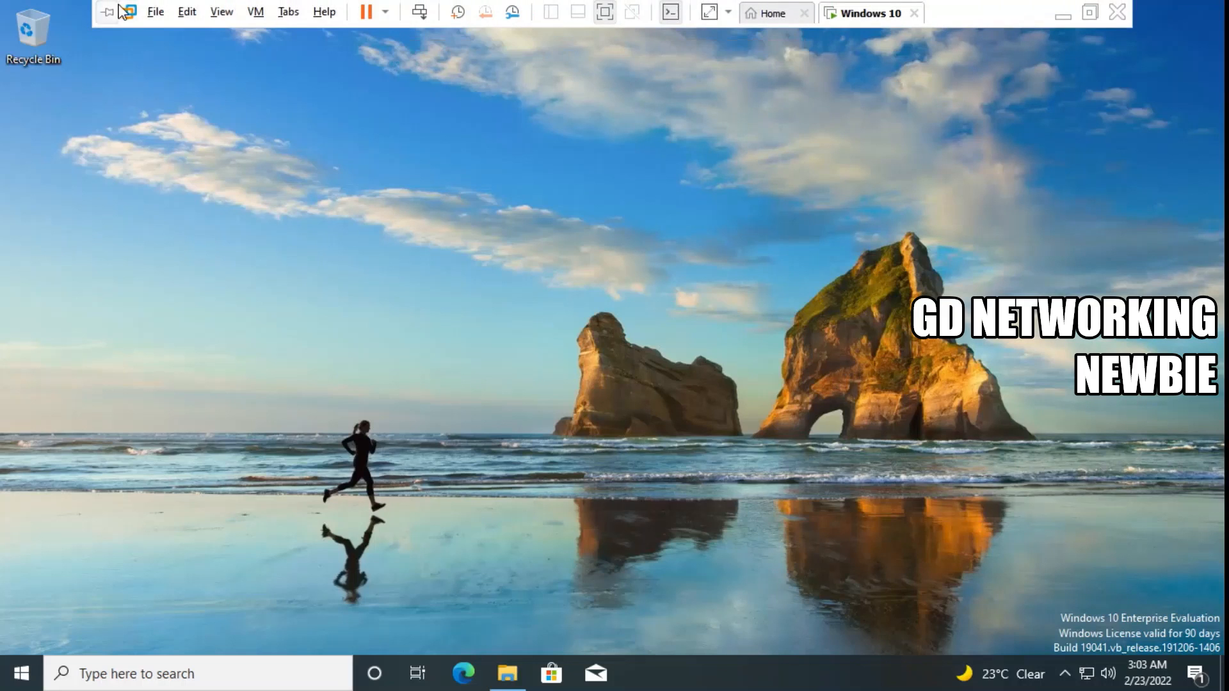